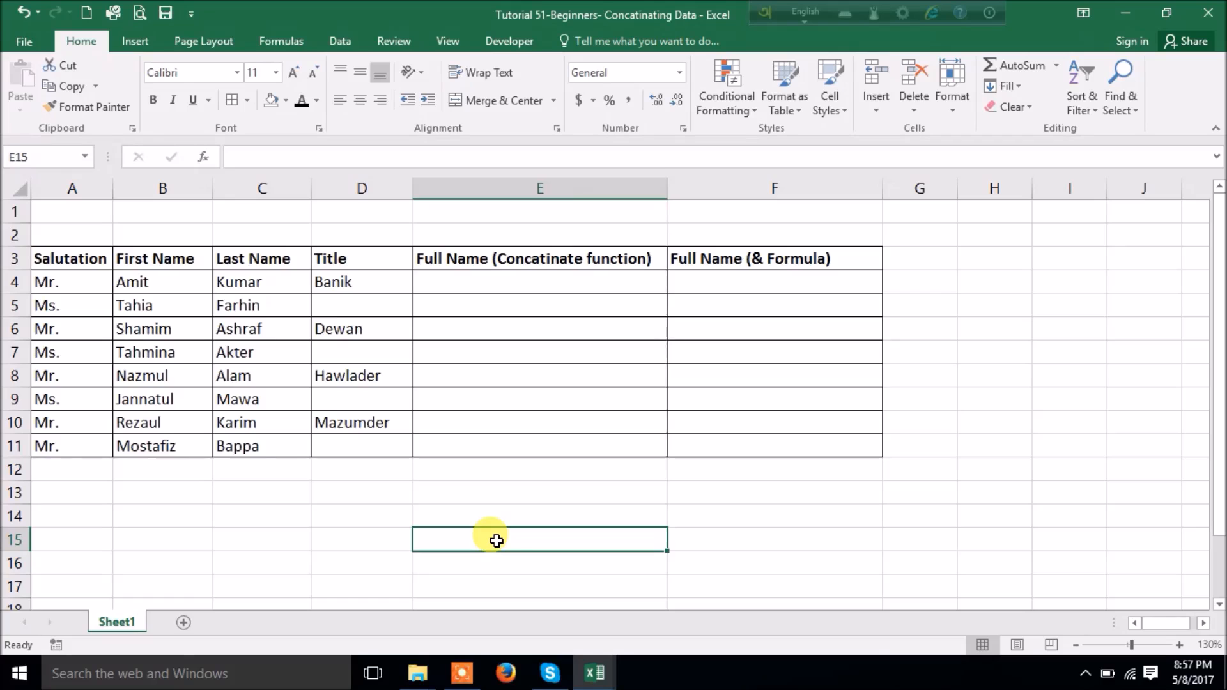
left_click(451, 284)
type("=con")
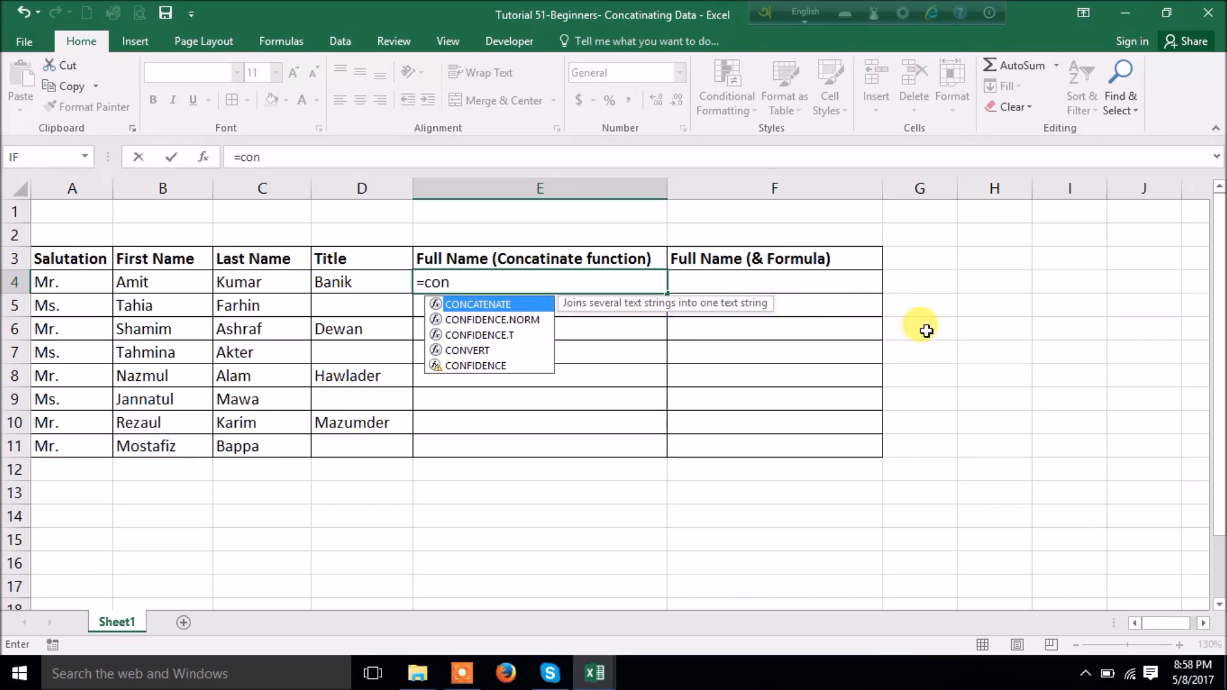
key("Escape")
key("Escape")
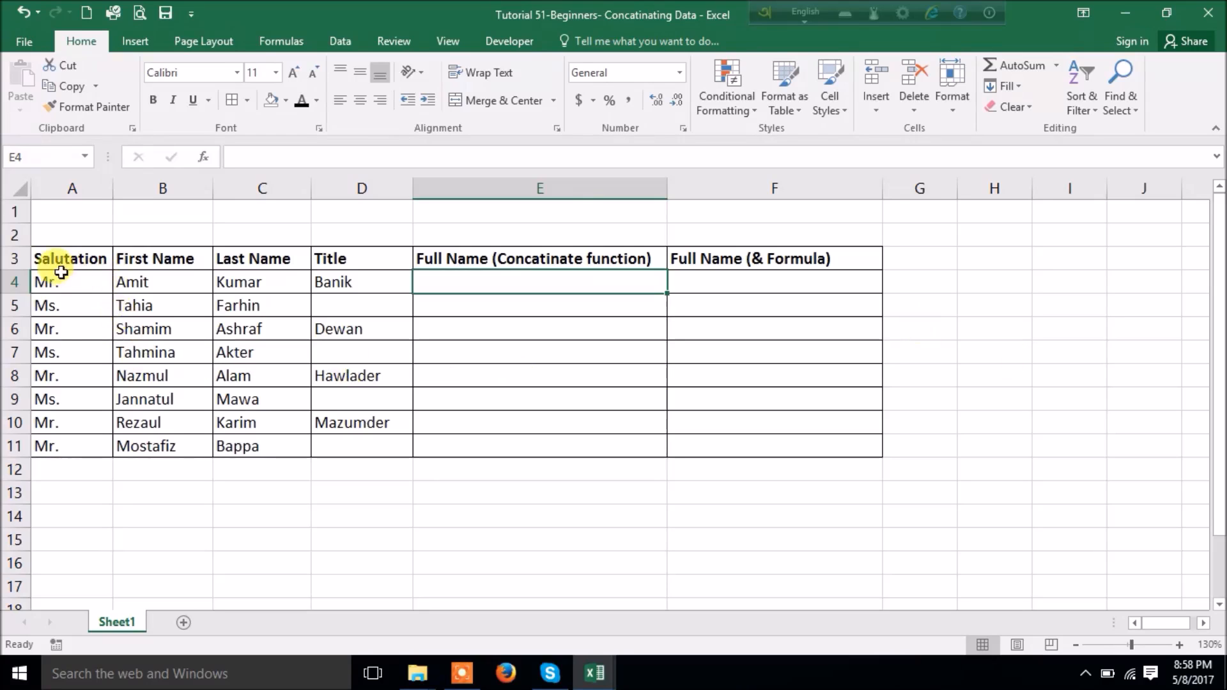
left_click_drag(68, 282, 356, 444)
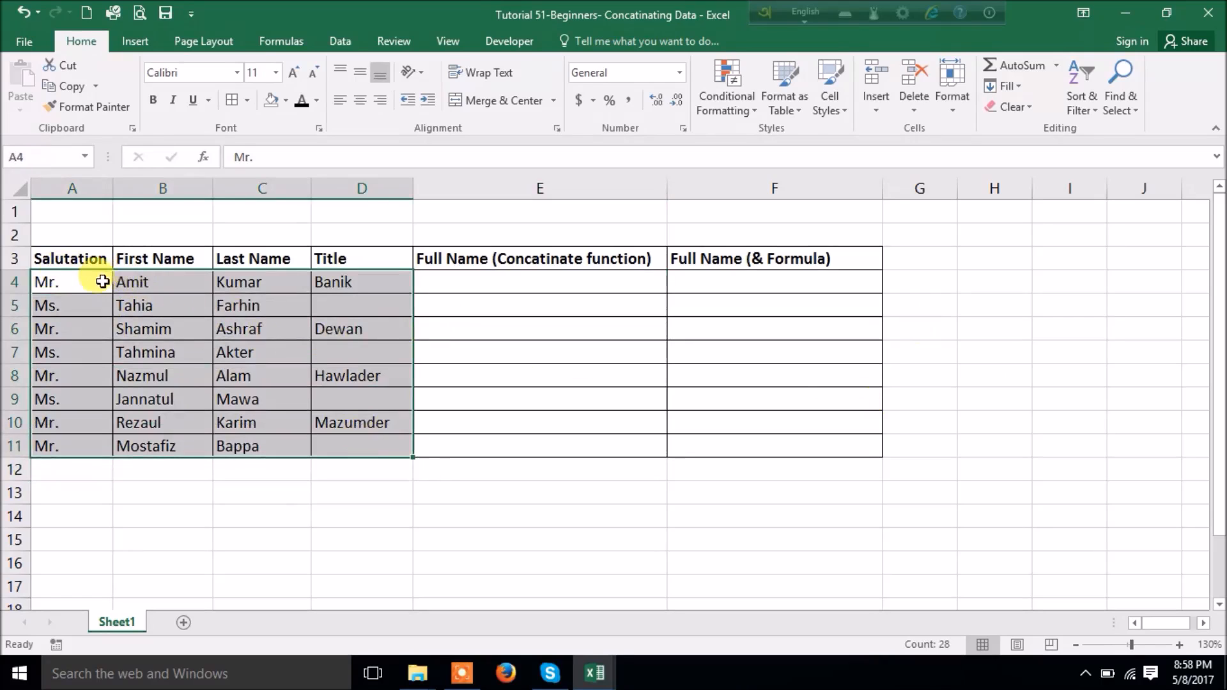
left_click(169, 283)
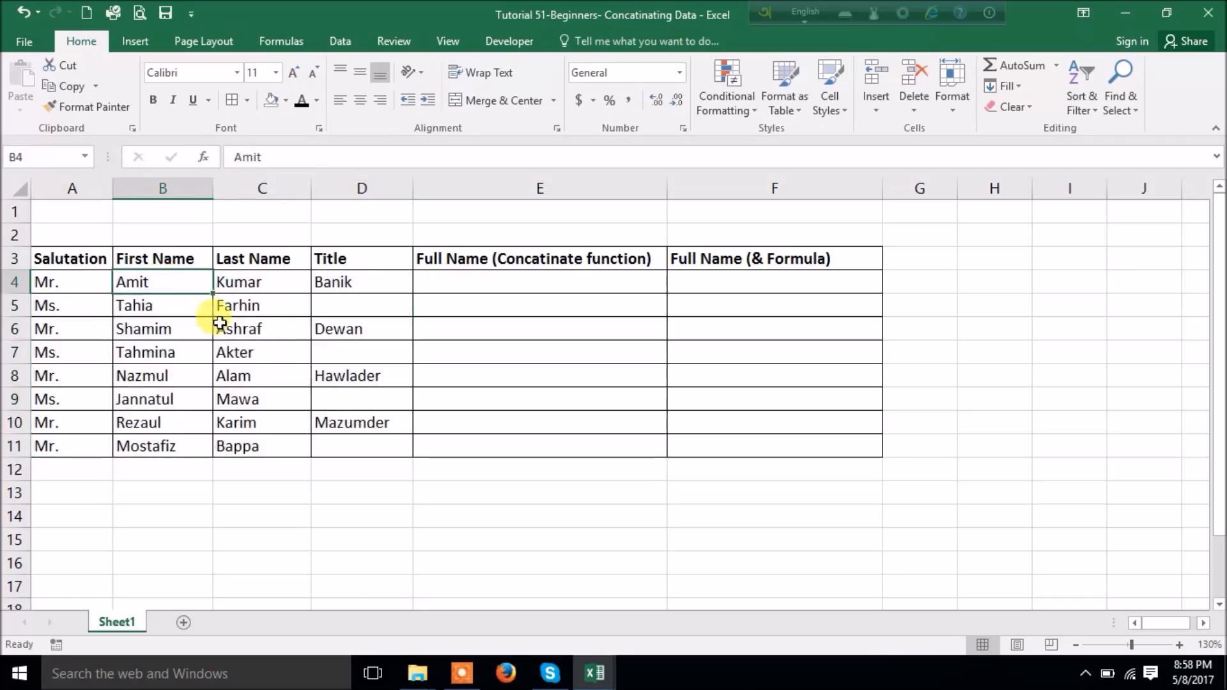
left_click(261, 282)
left_click(342, 282)
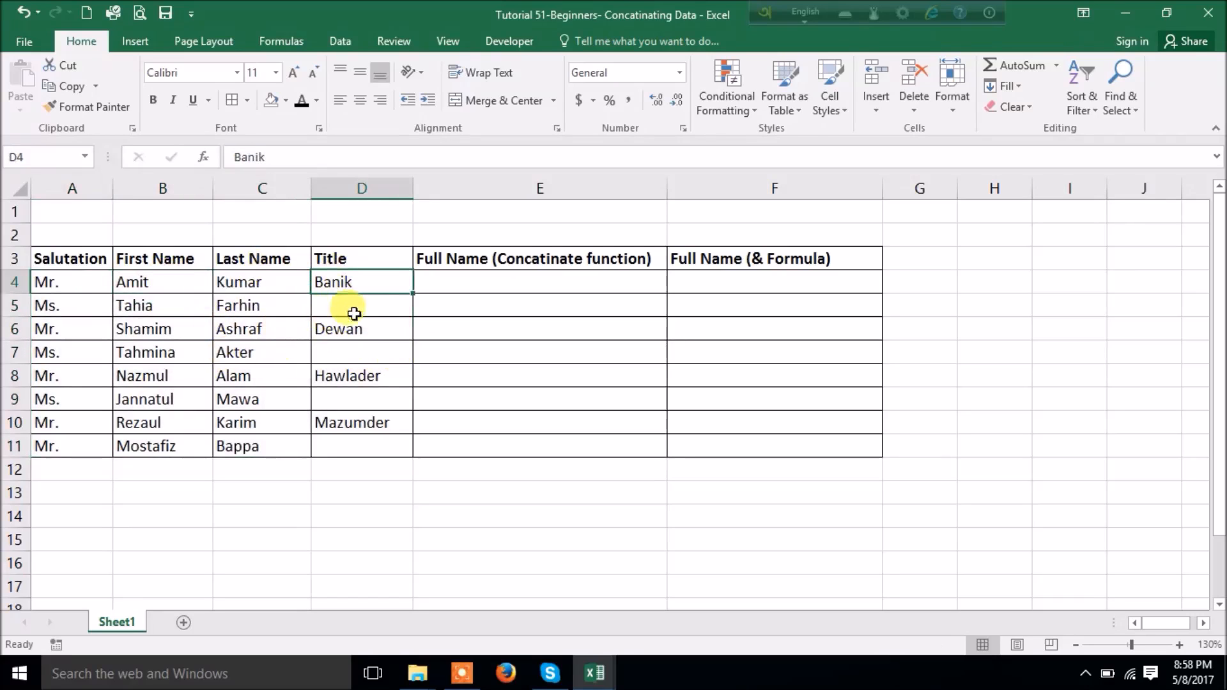
left_click_drag(49, 279, 339, 441)
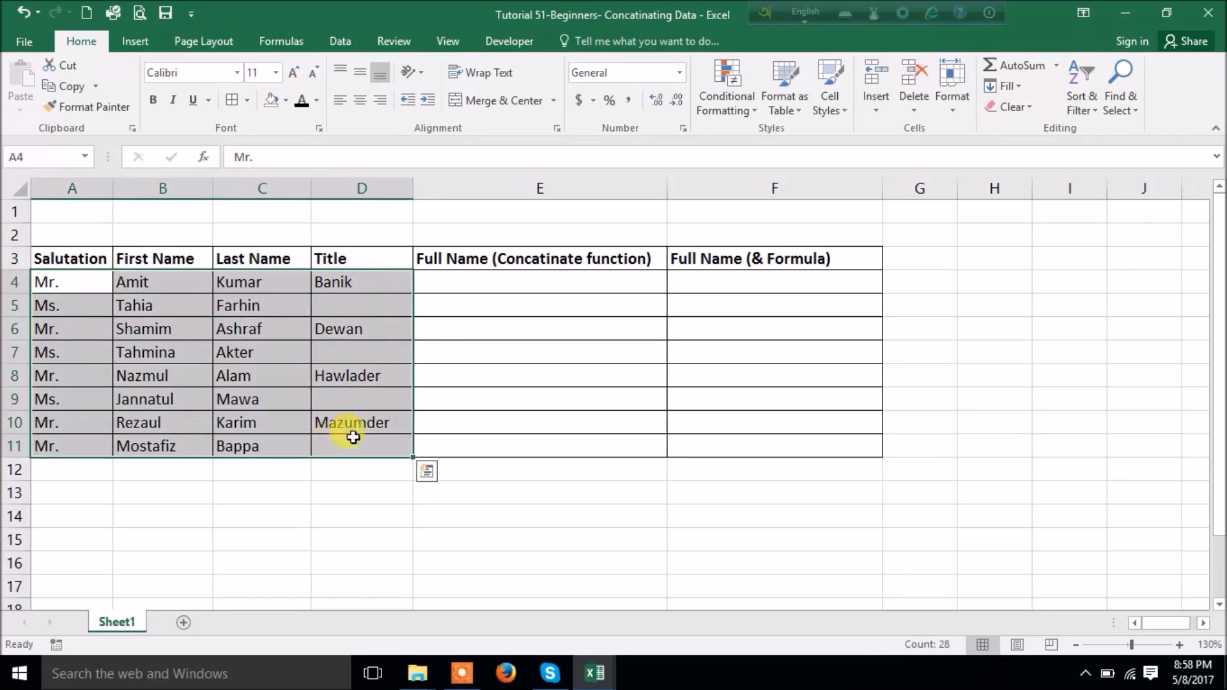
Combine salutation, first name, last name and title in E4 with the formula =CONCATENATE(A4,B4,C4,D4).
left_click(453, 283)
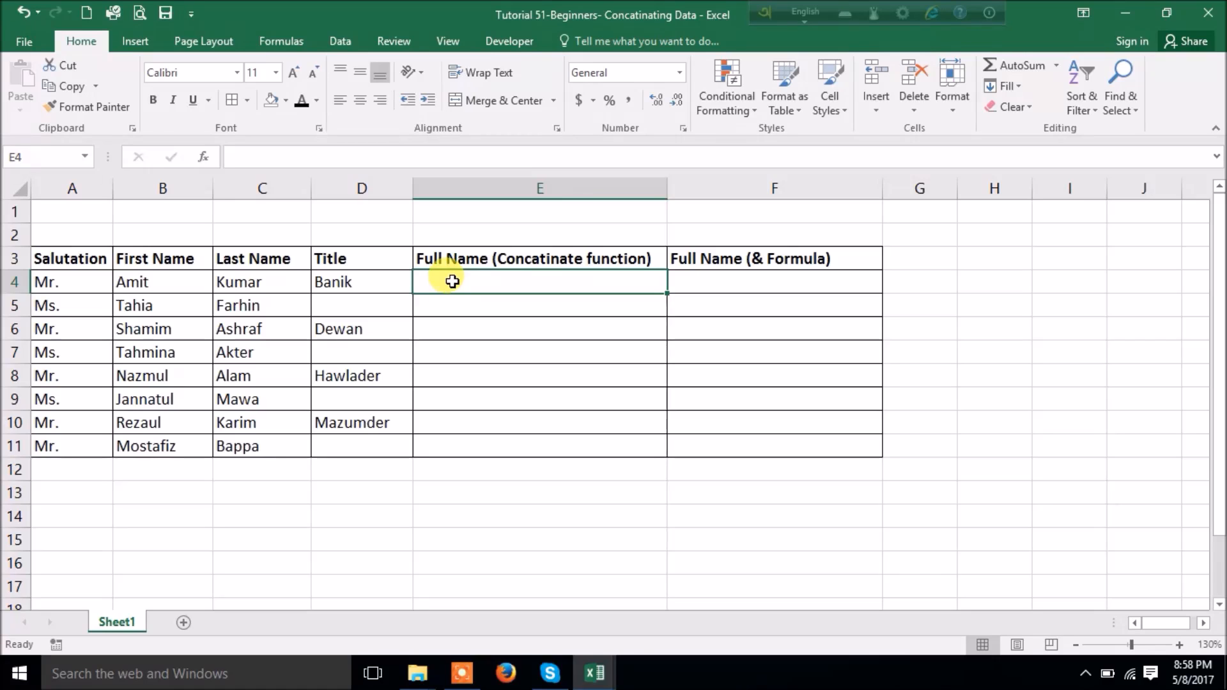
type("=con")
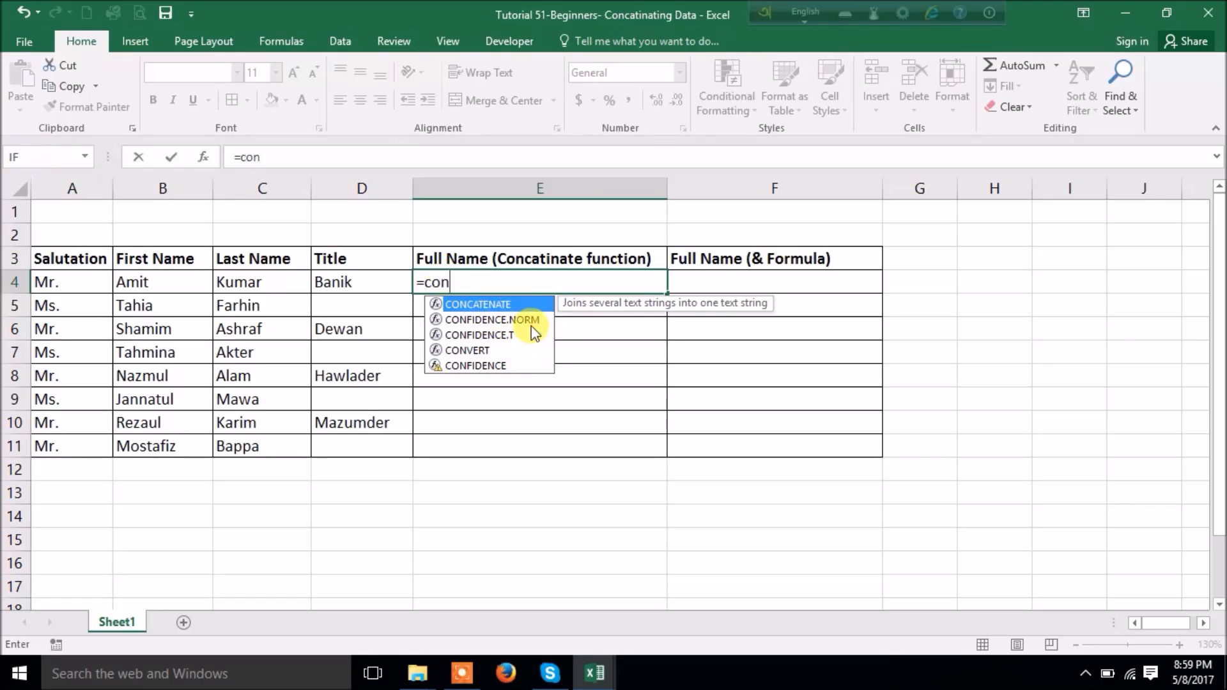
double_click(493, 305)
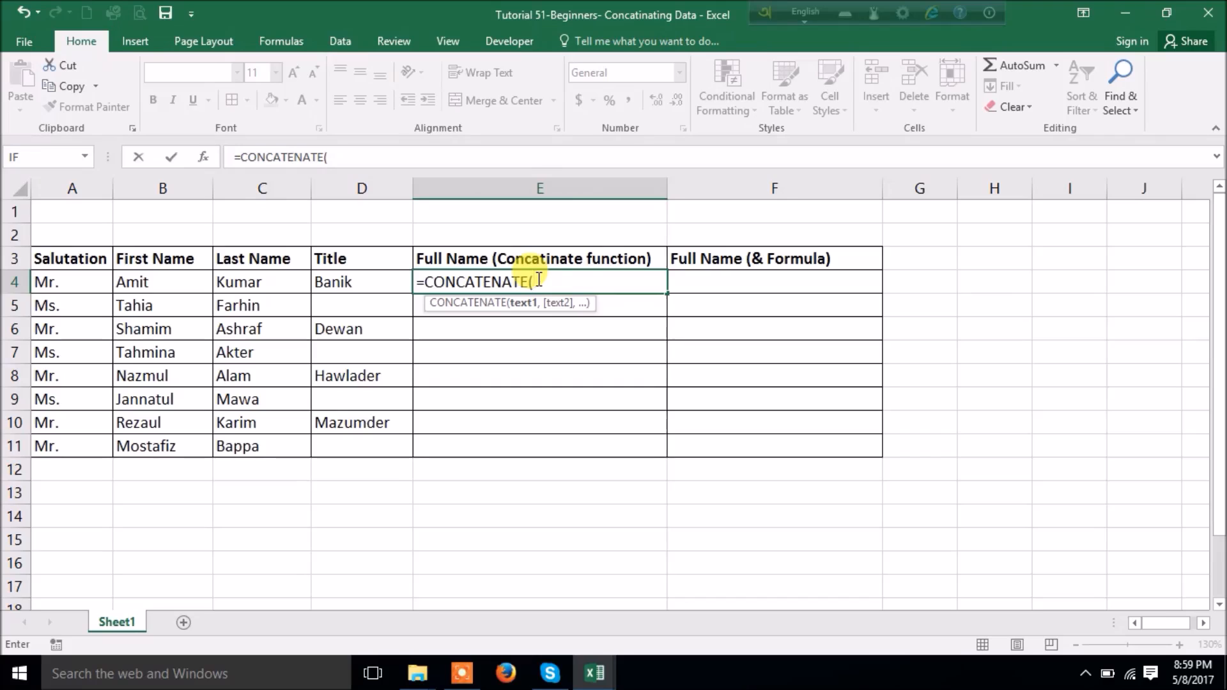
left_click(82, 283)
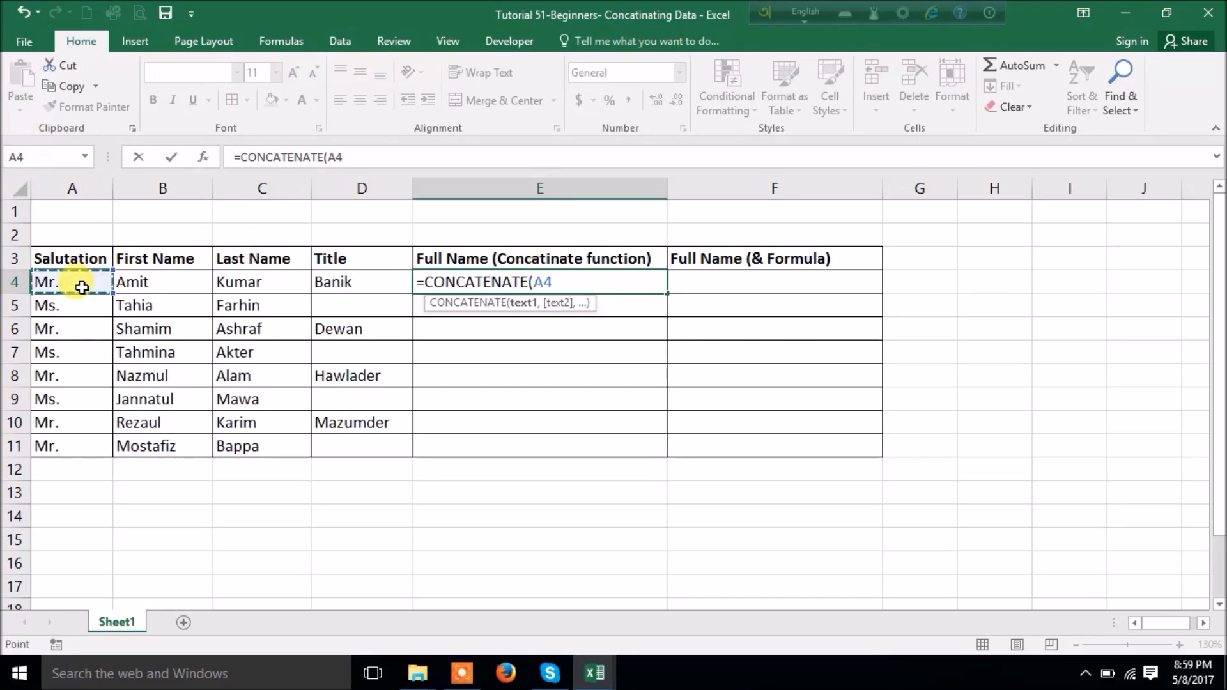
type(",")
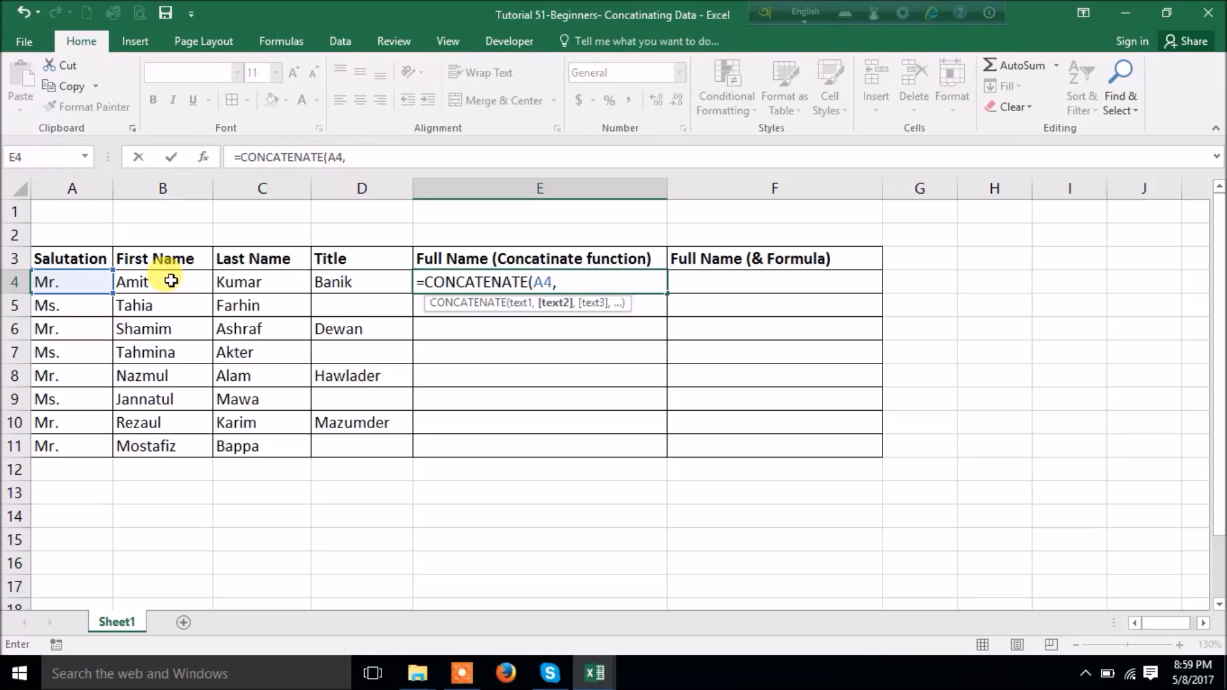
left_click(171, 281)
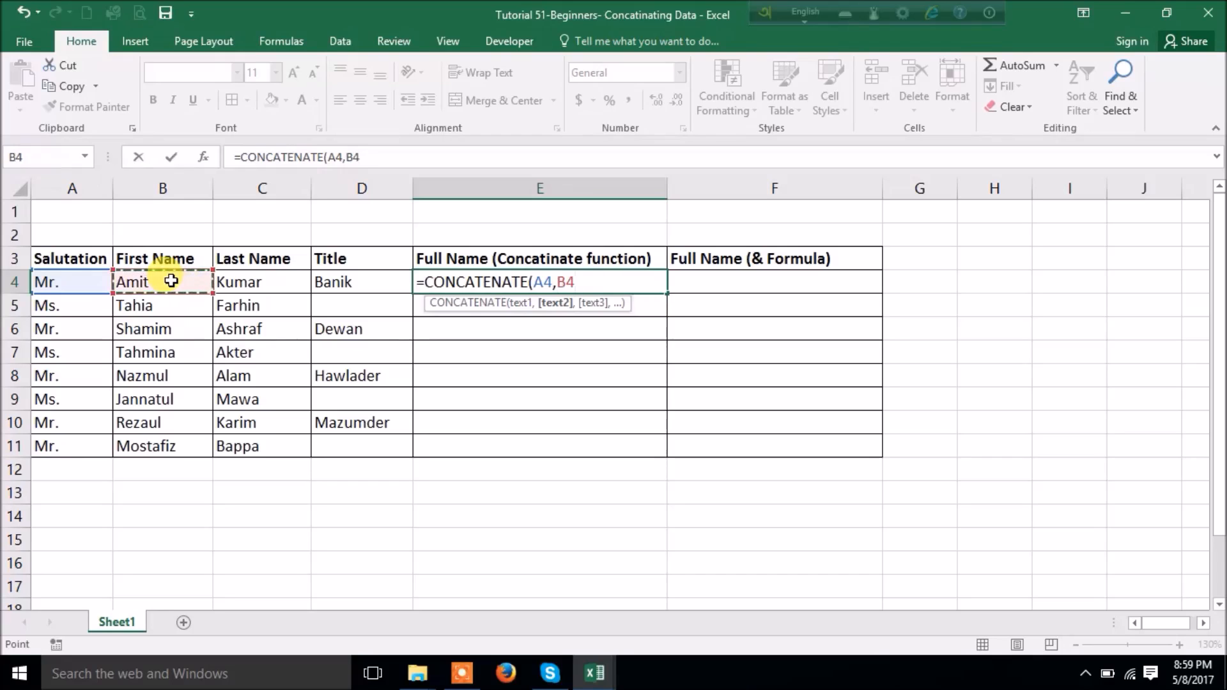
type(",")
left_click(238, 285)
type(",")
left_click(332, 289)
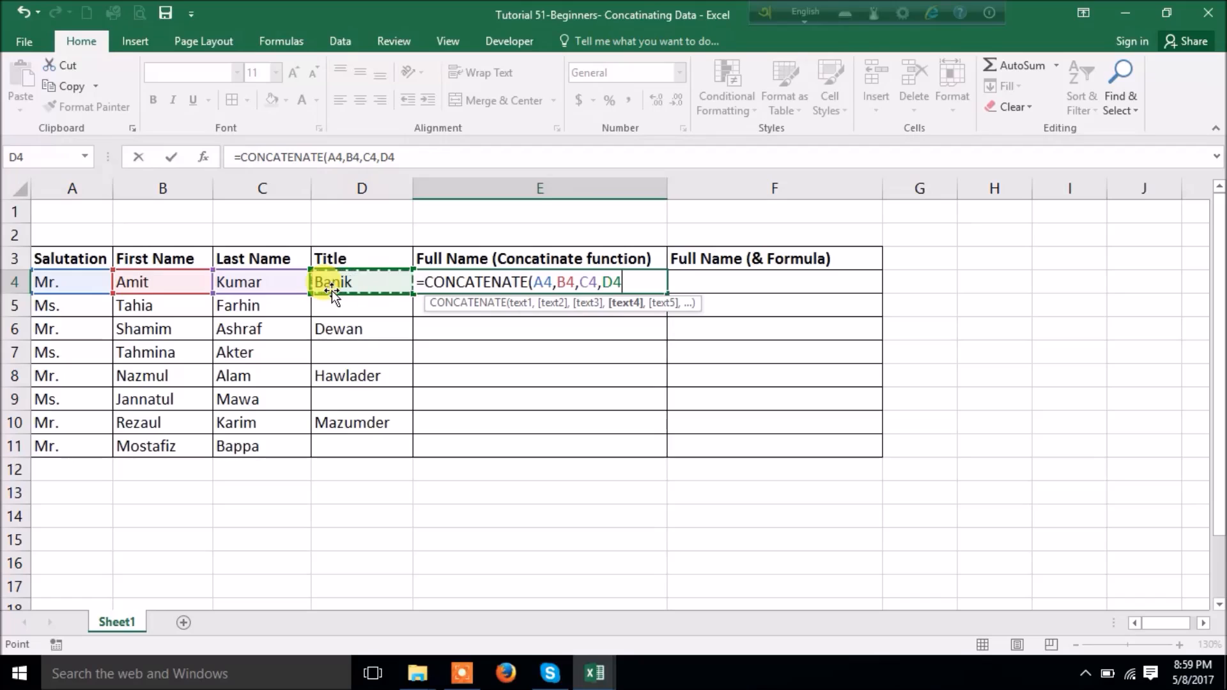
type(")")
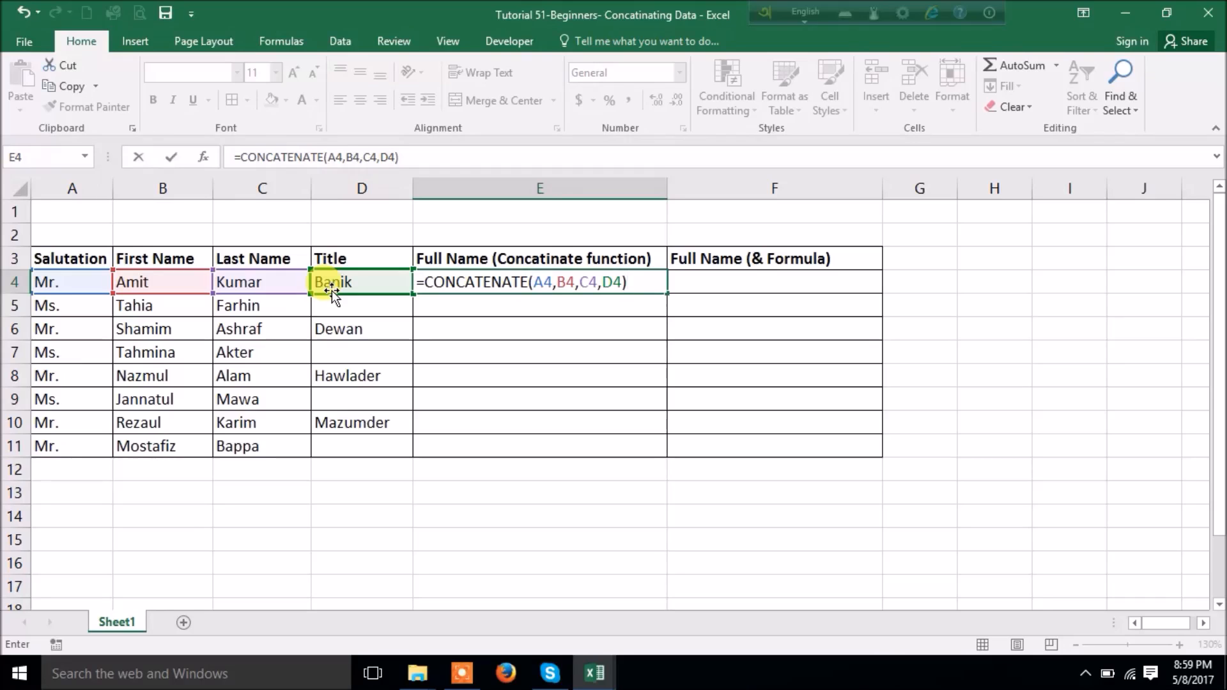
key("Return")
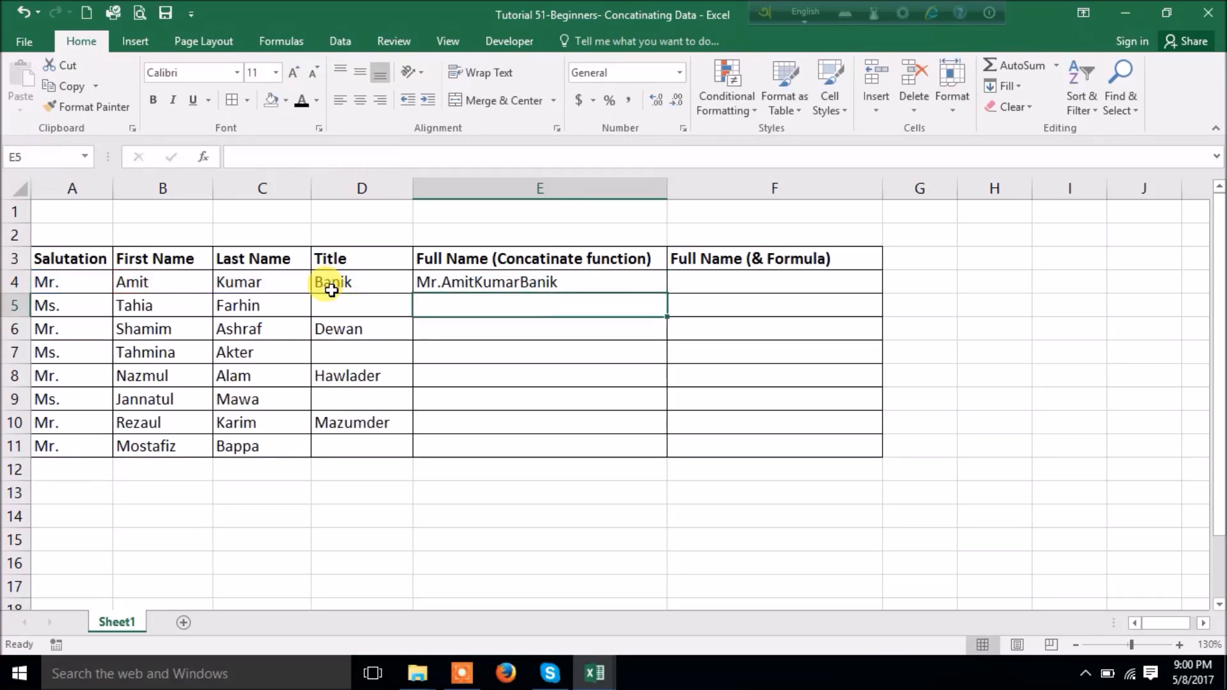
left_click(587, 286)
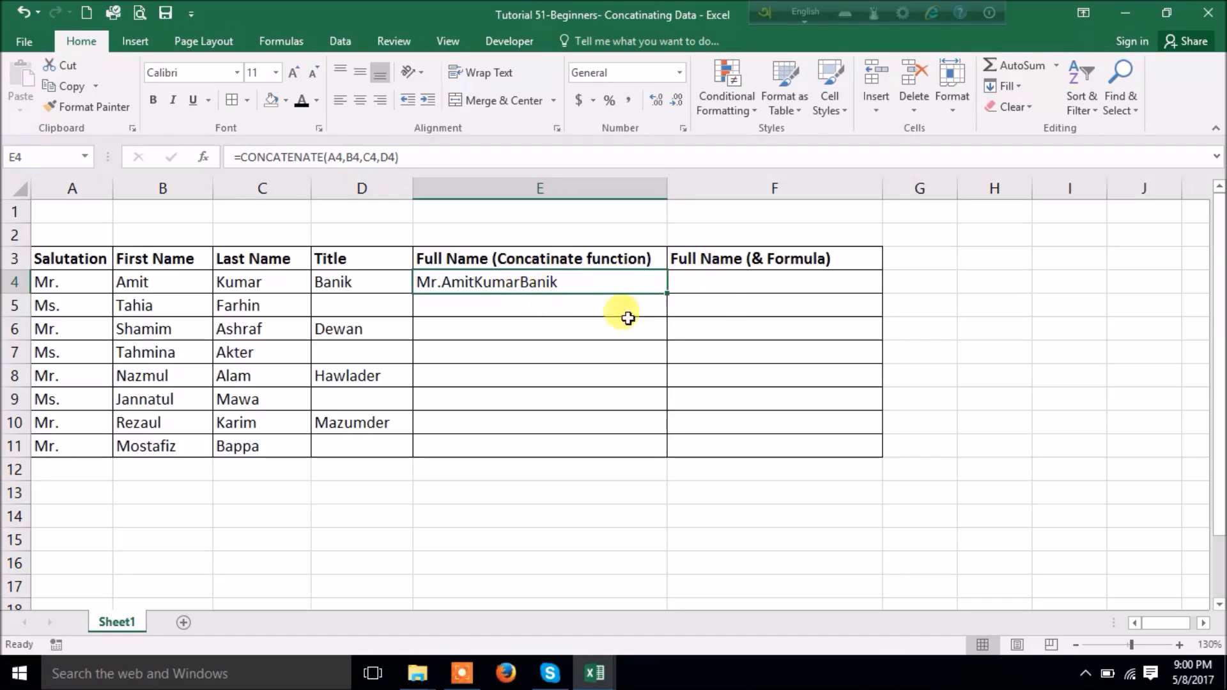
Join the same four name parts in F4 with the ampersand formula =A4&B4&C4&D4 and compare it with E4.
left_click(716, 285)
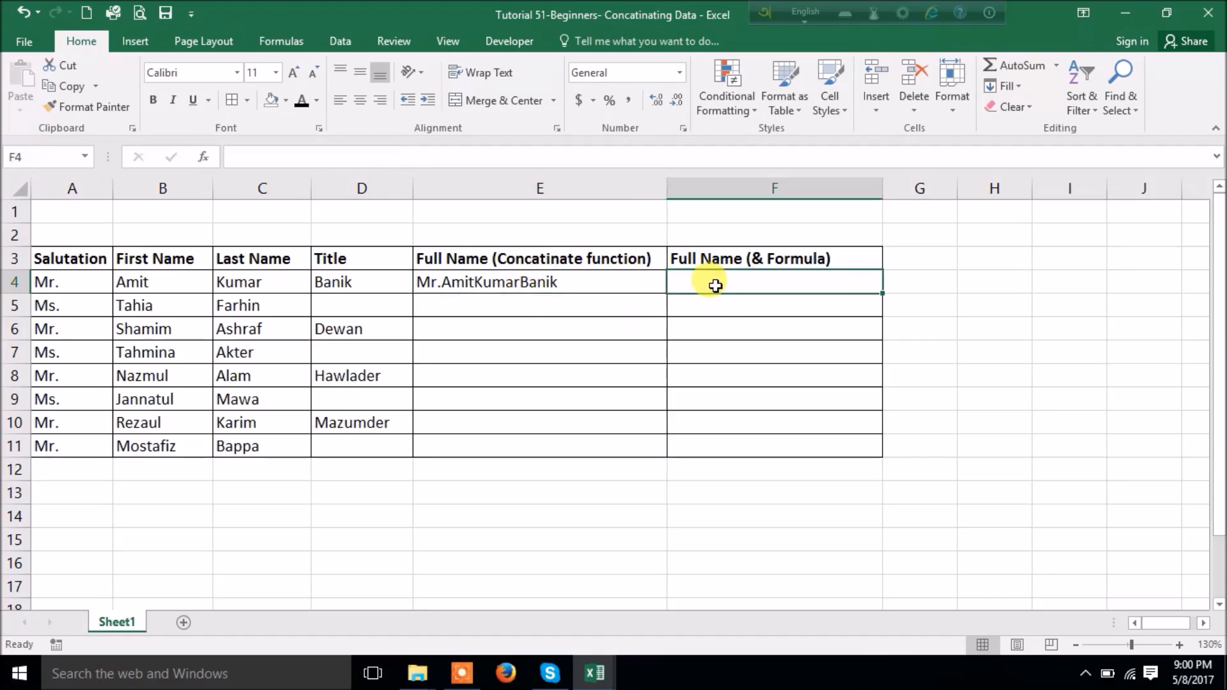
type("=")
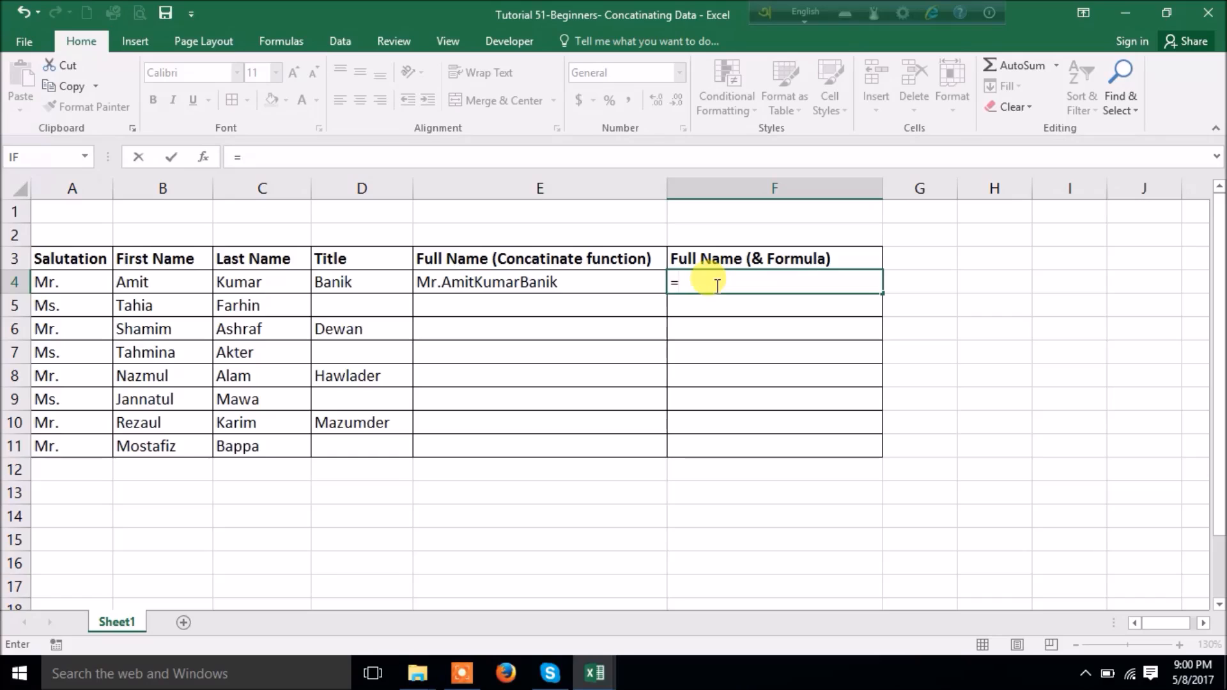
left_click(71, 285)
type("&")
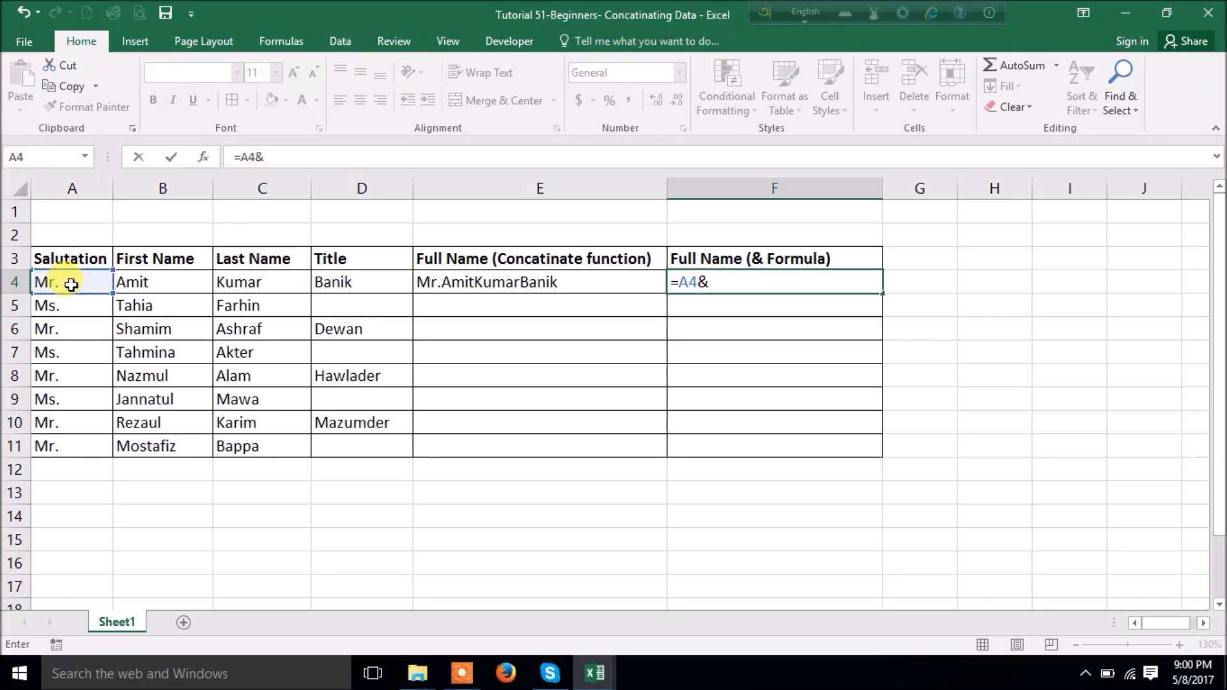
left_click(166, 279)
type("&")
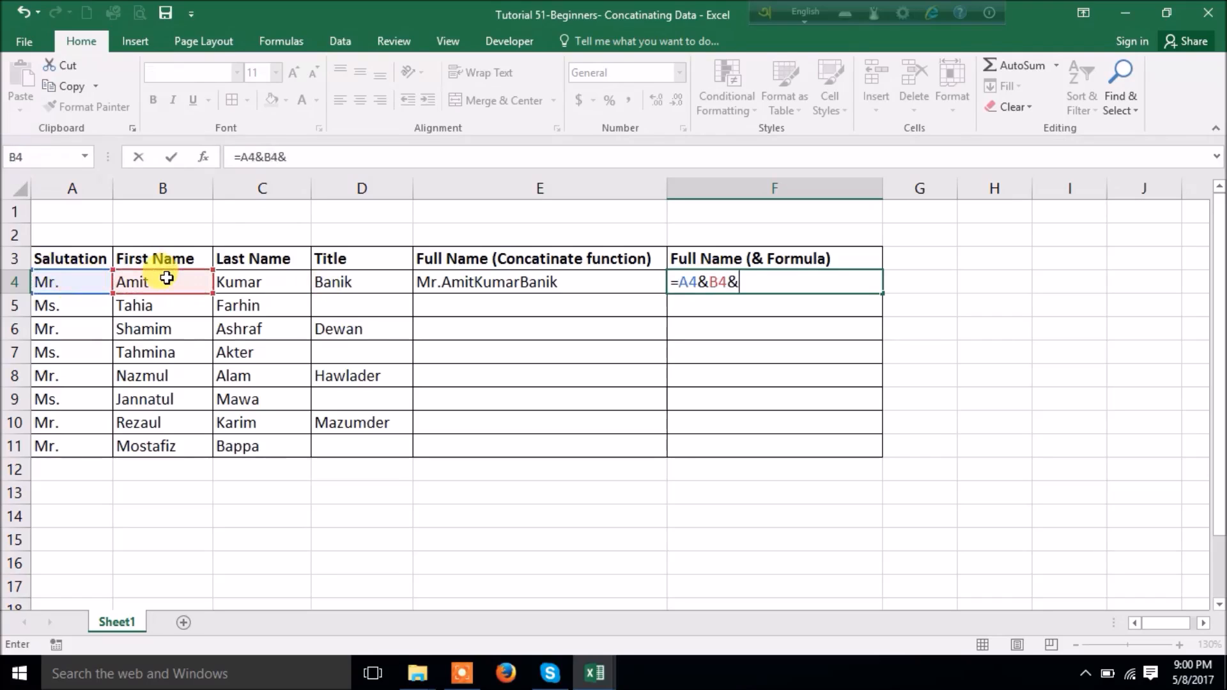
left_click(255, 285)
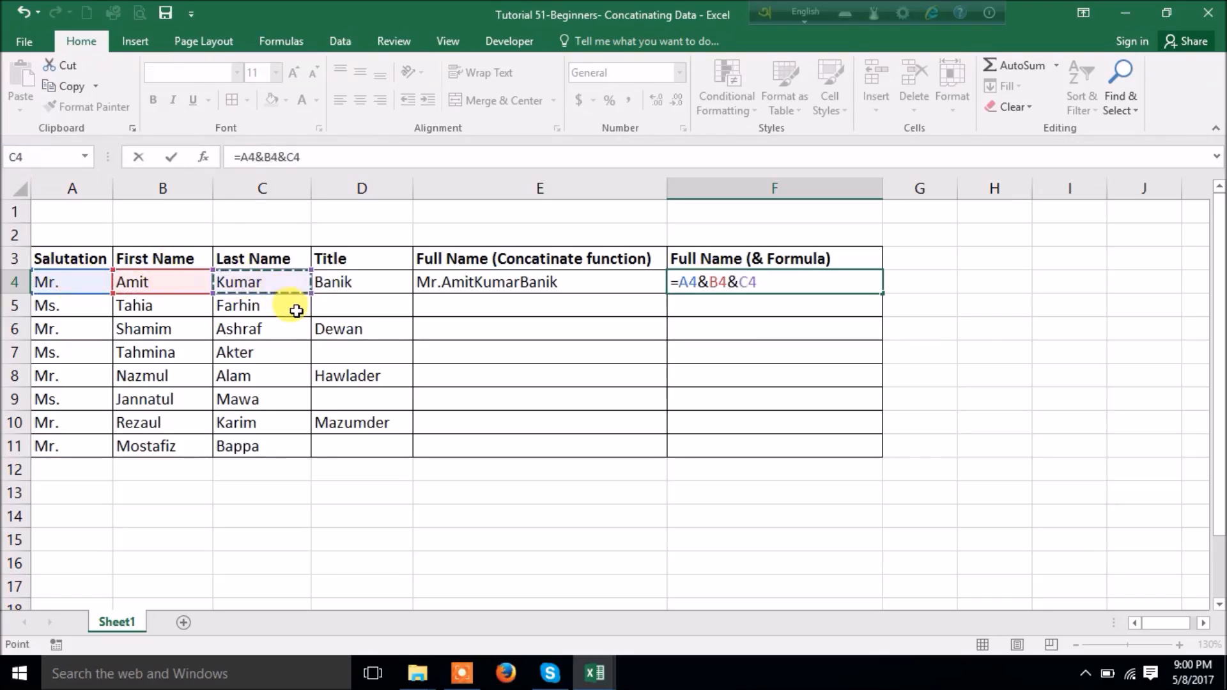
type("&")
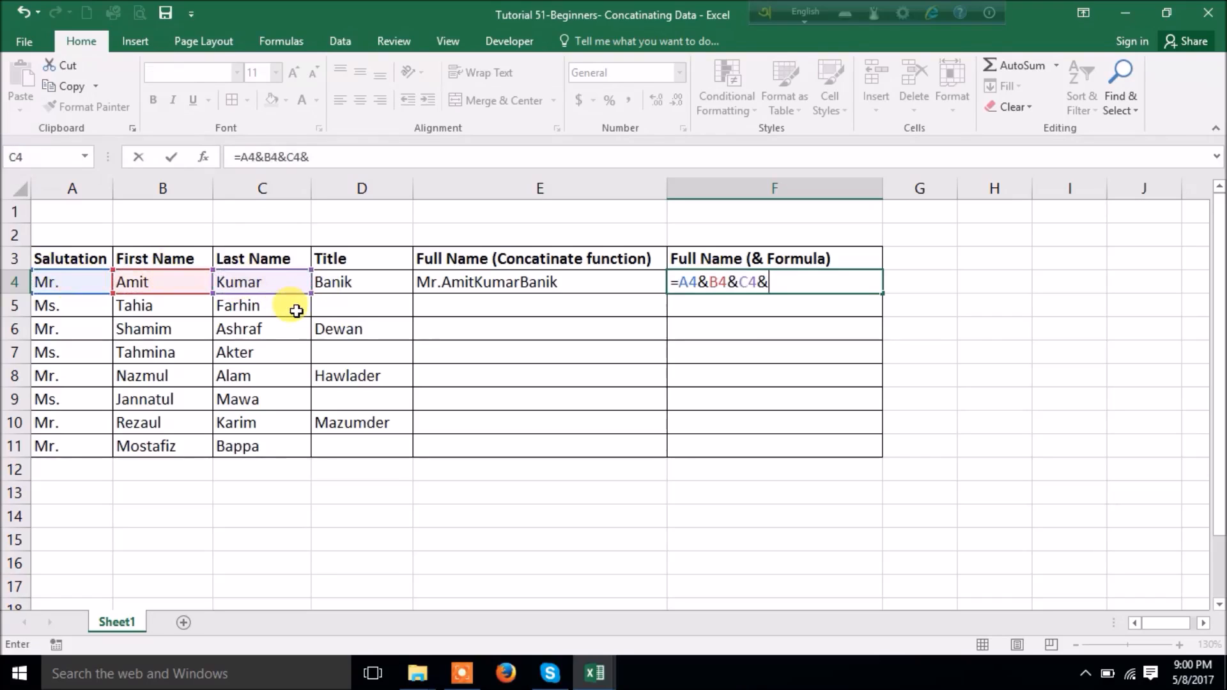
left_click(329, 284)
key("Return")
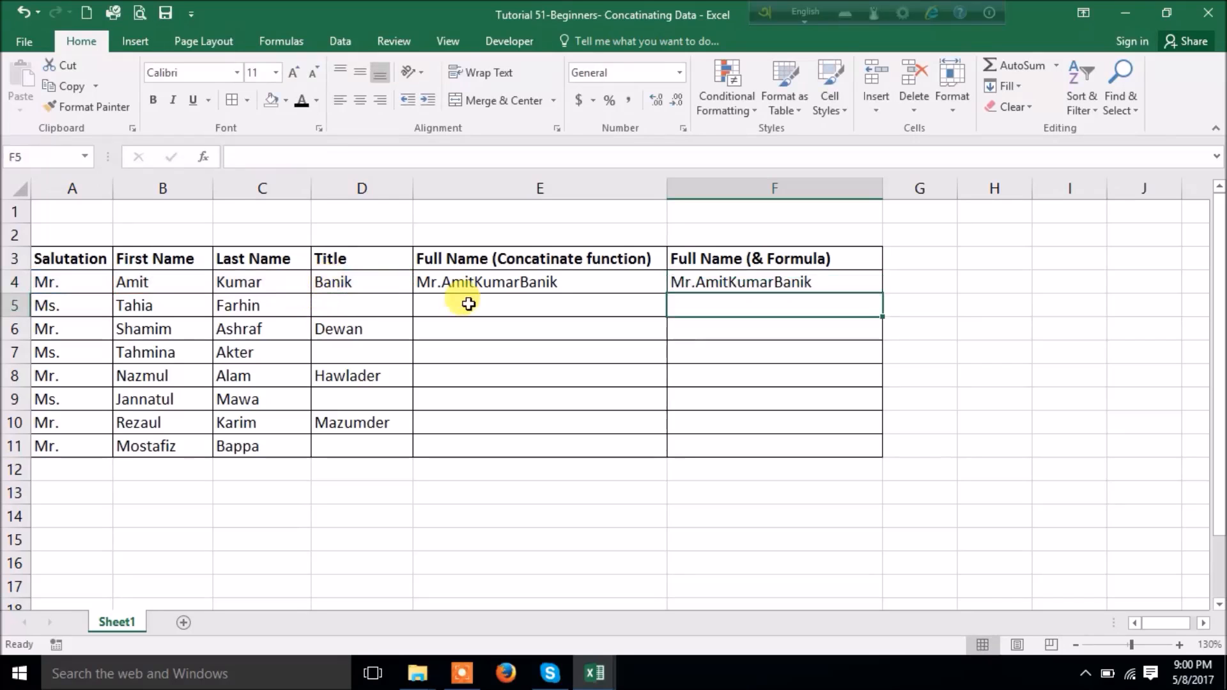
left_click(502, 286)
left_click(715, 288)
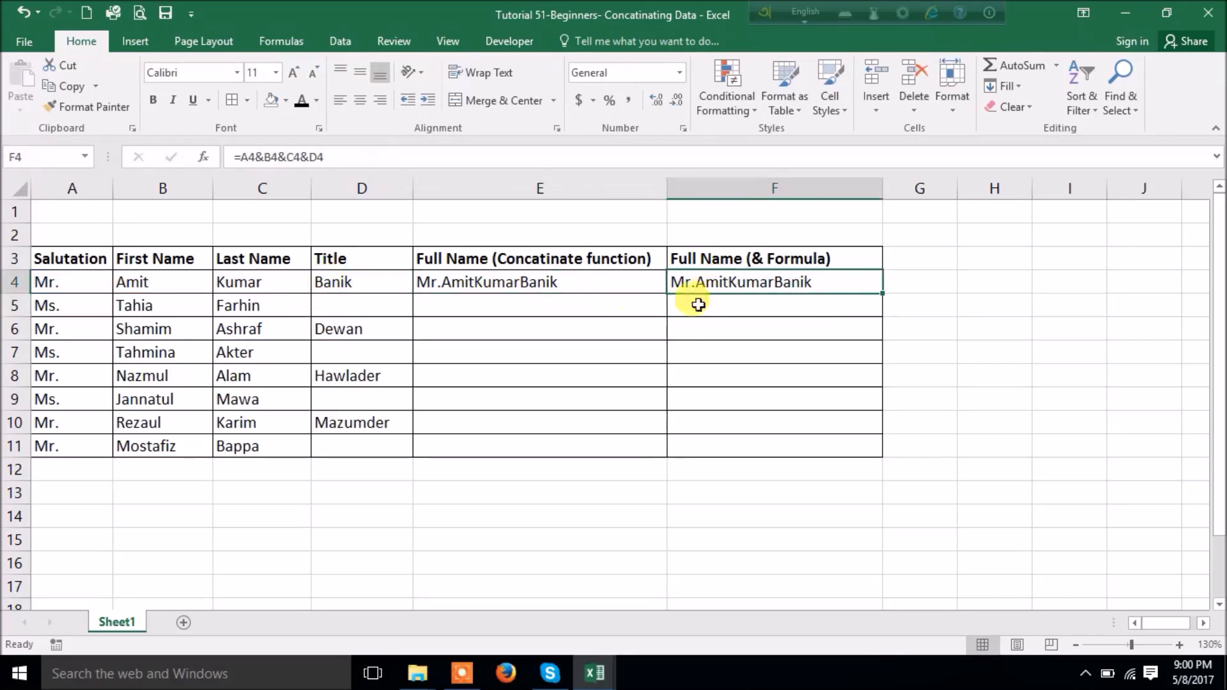
left_click(526, 278)
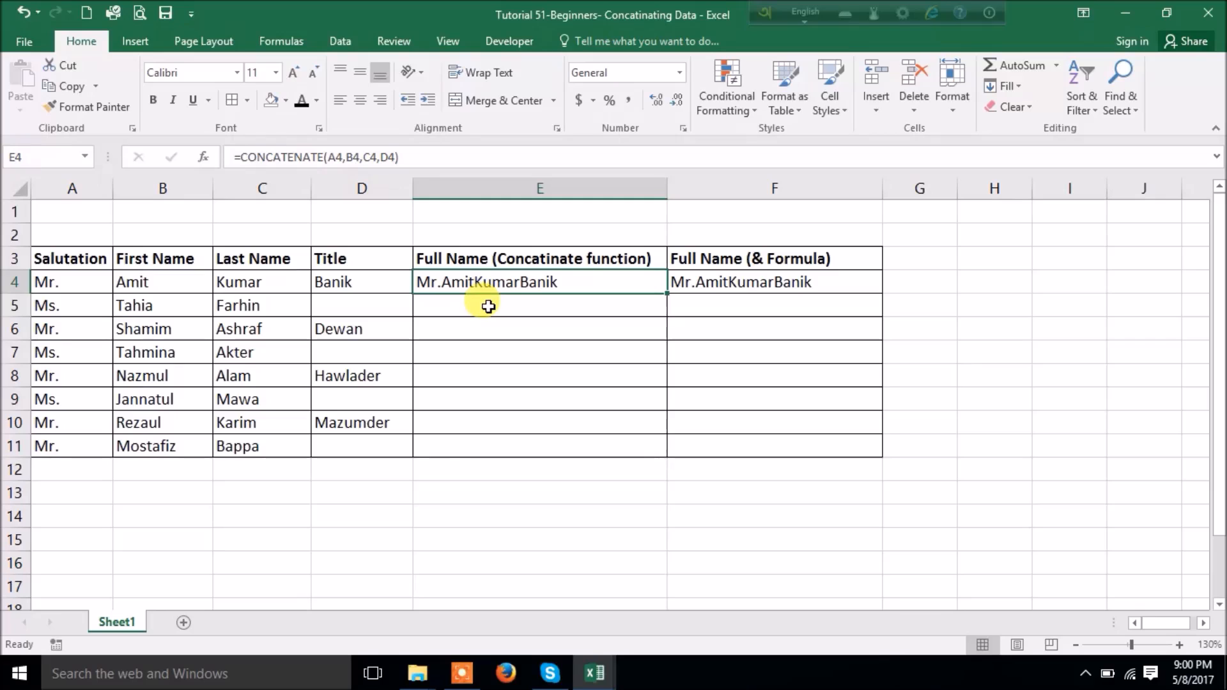
Enter a sample two-word name in capitals, separated by a space, in cell E14.
left_click(442, 518)
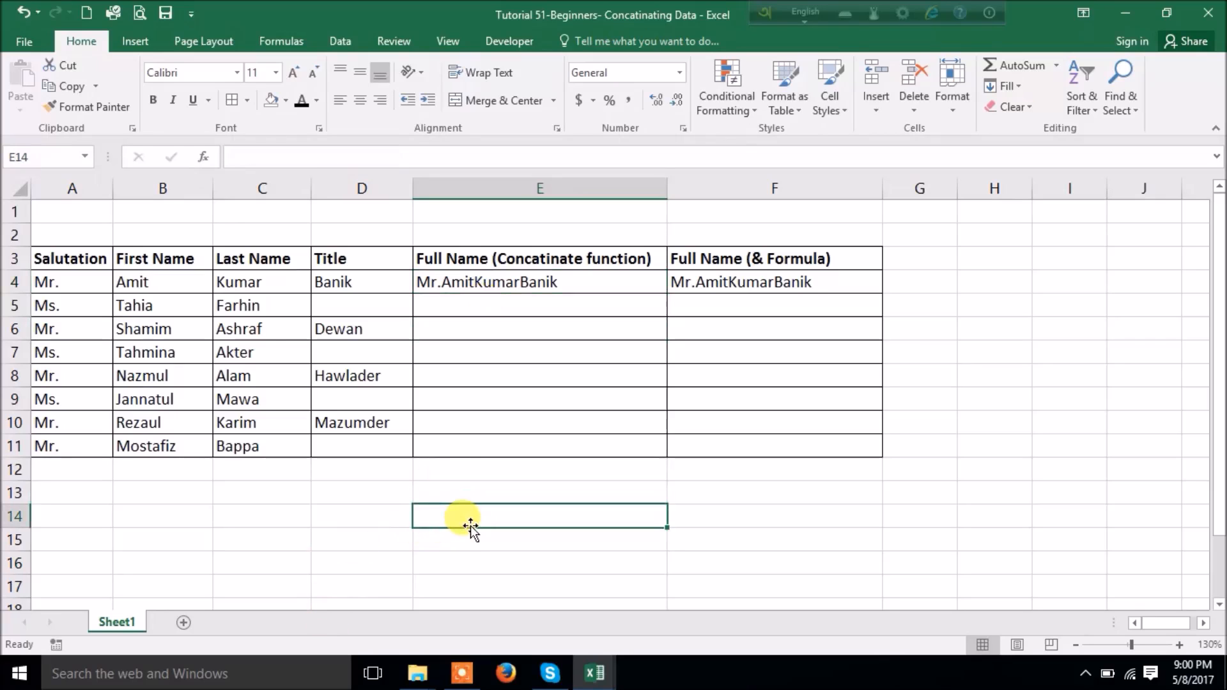
type("ALAL DULAL")
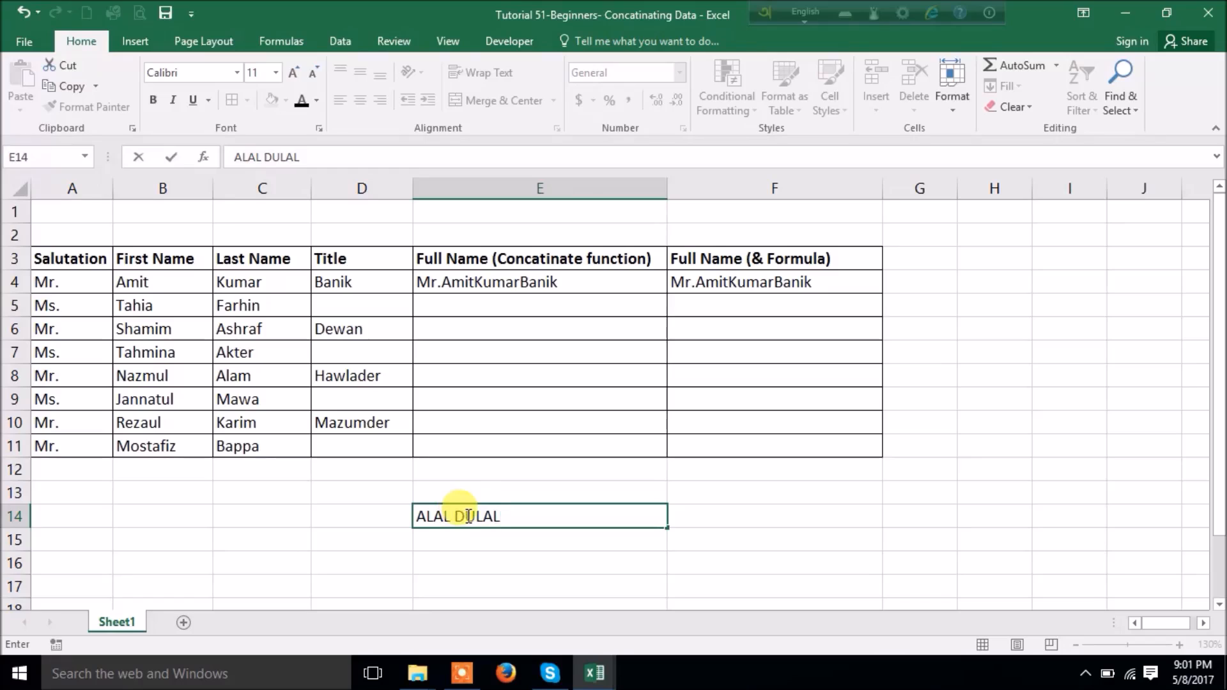
Count the characters of the sample name, including its space, in F14 with the formula =LEN(E14).
left_click(711, 522)
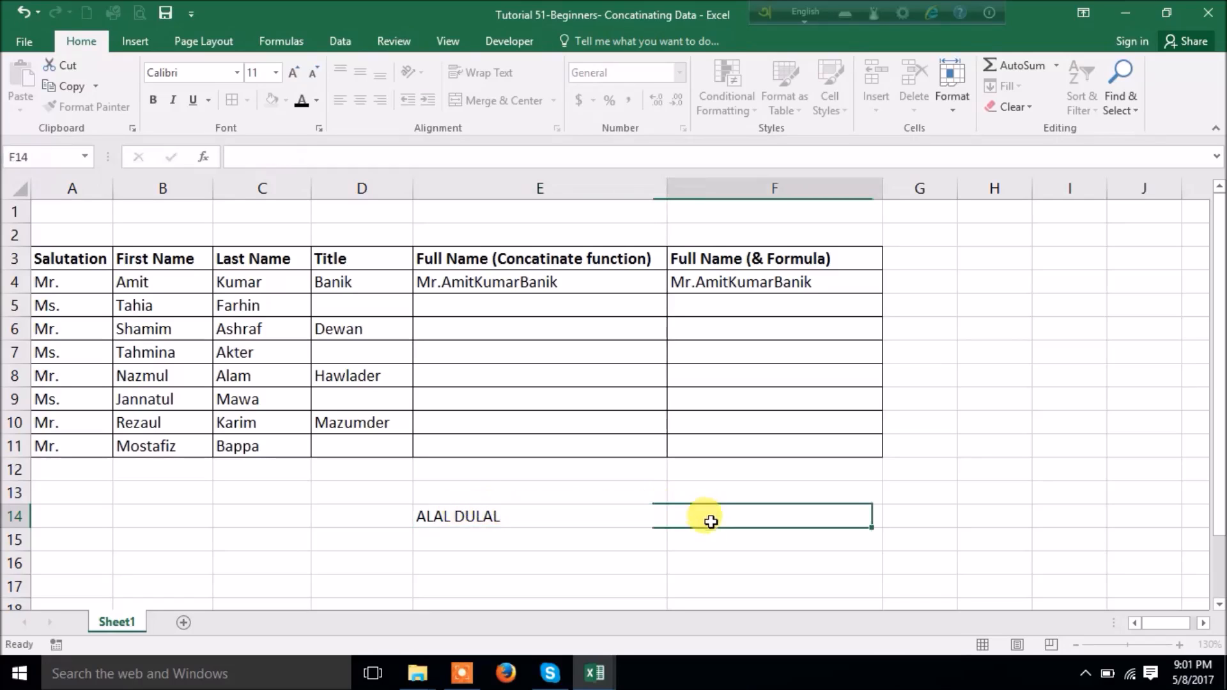
type("=len")
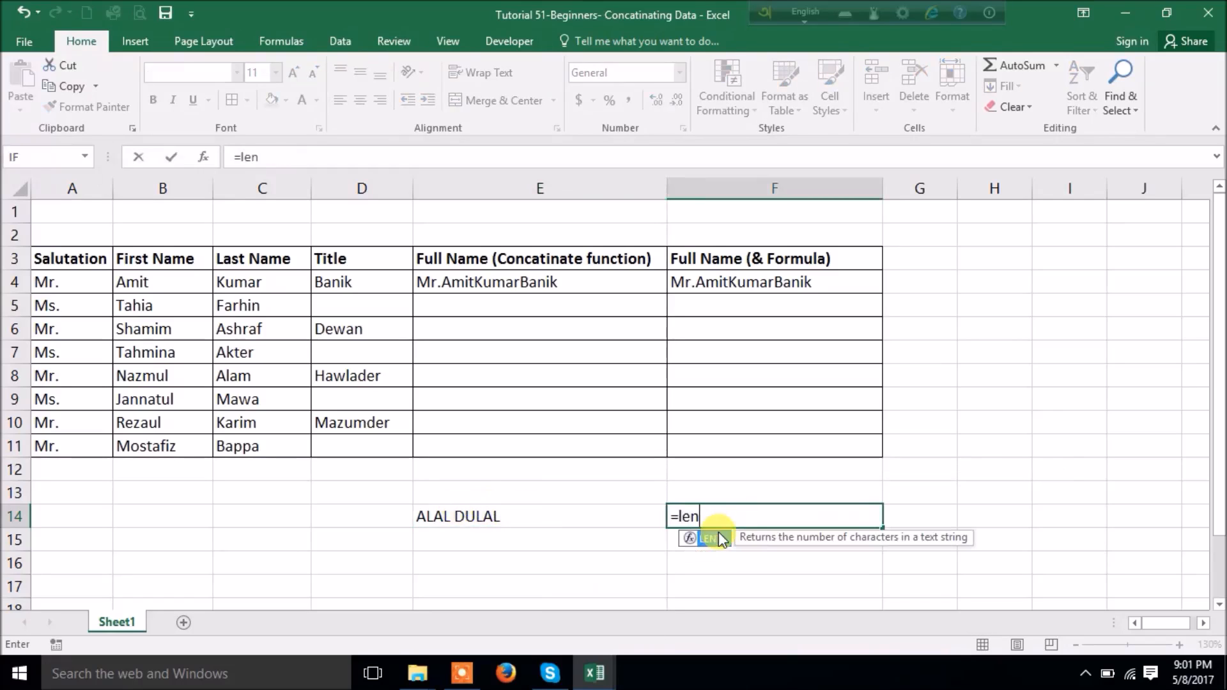
double_click(719, 535)
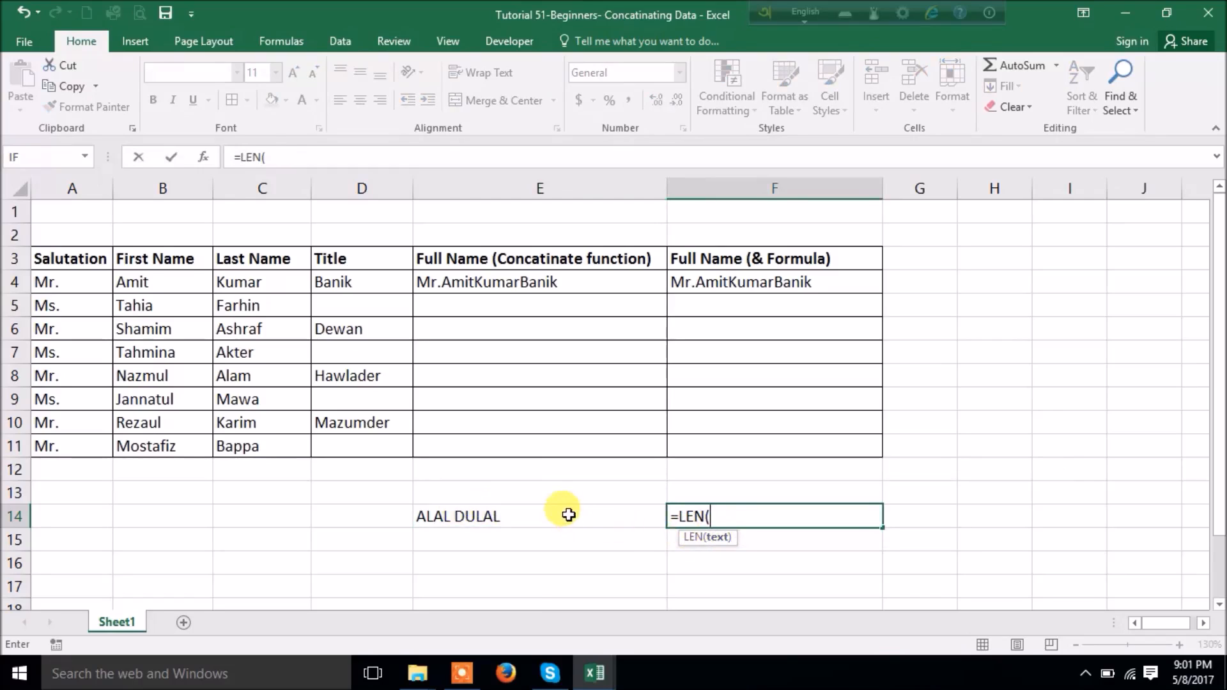
left_click(562, 512)
key("Return")
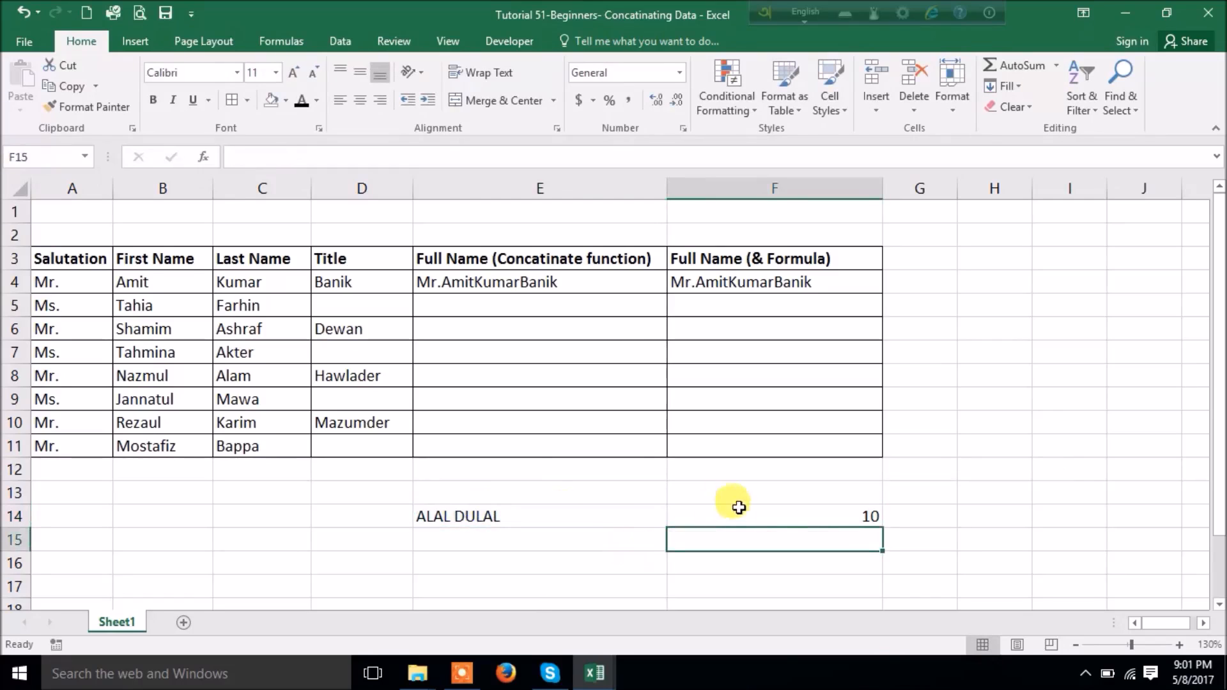
left_click(832, 519)
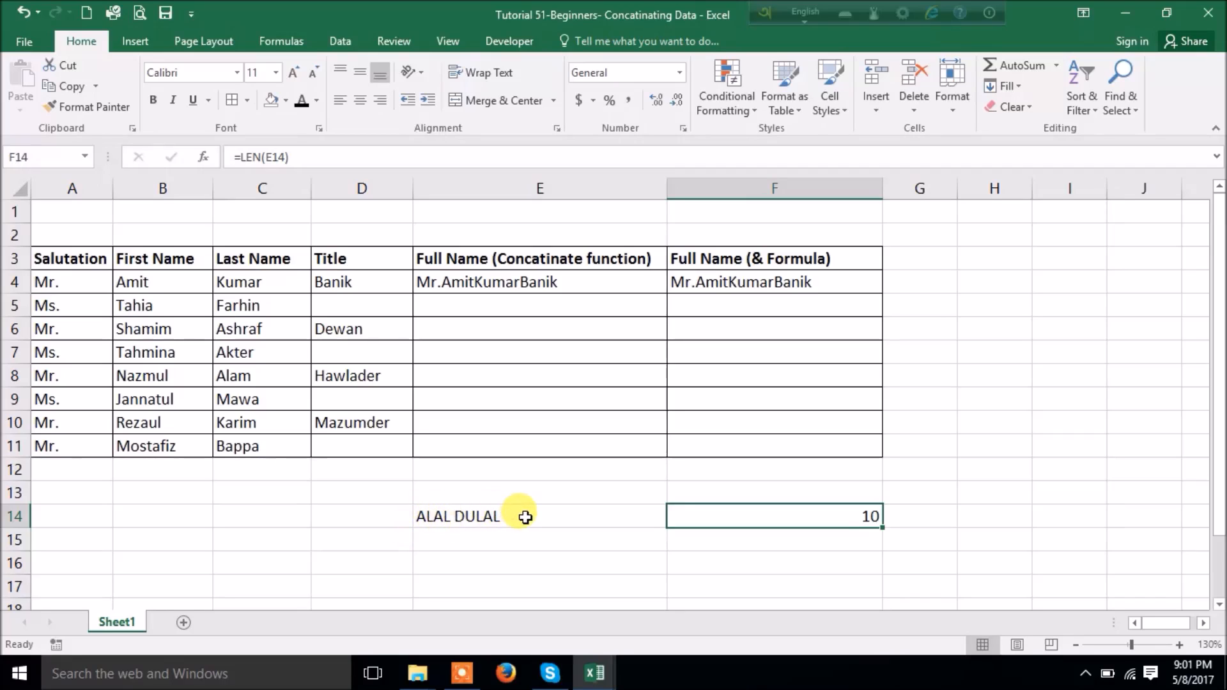
Clear the character-count formula from F14 and return to the sample name in E14.
left_click(453, 514)
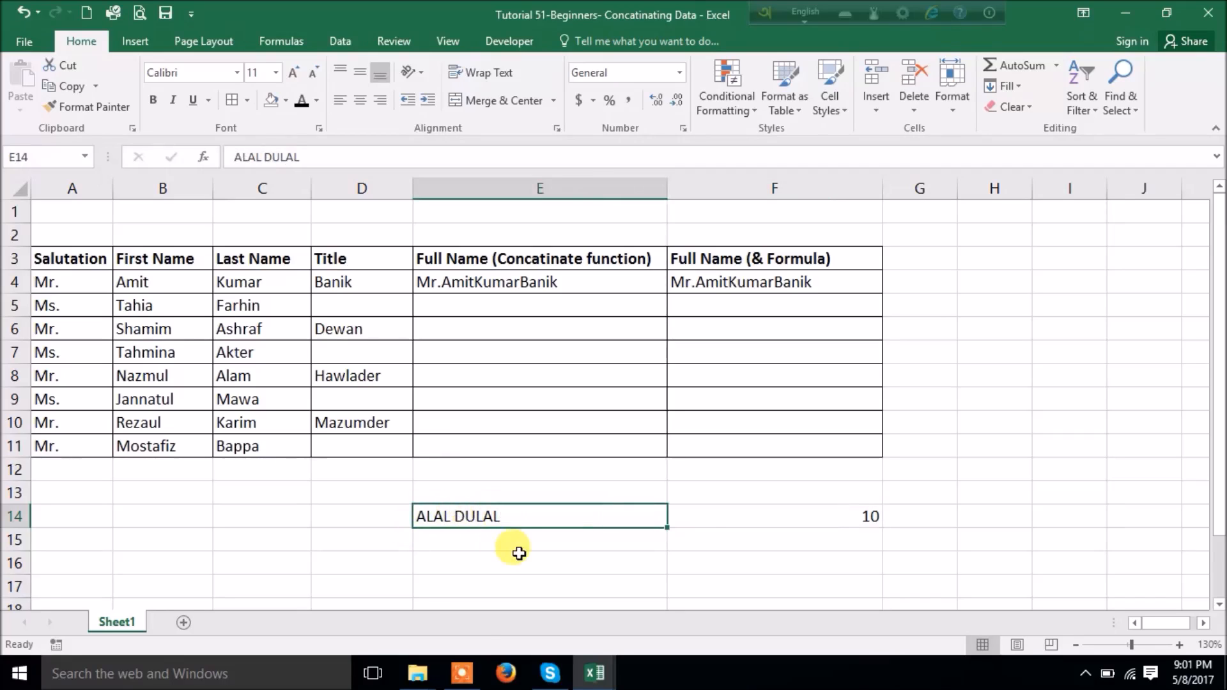
left_click(760, 507)
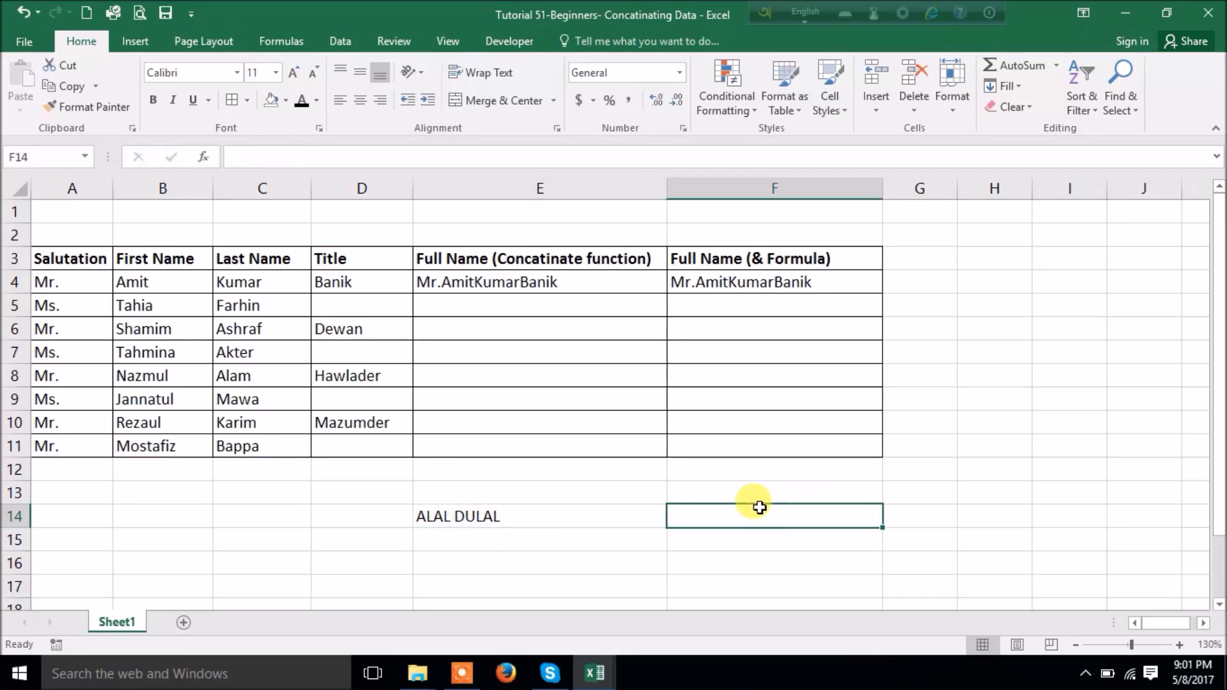
left_click(499, 521)
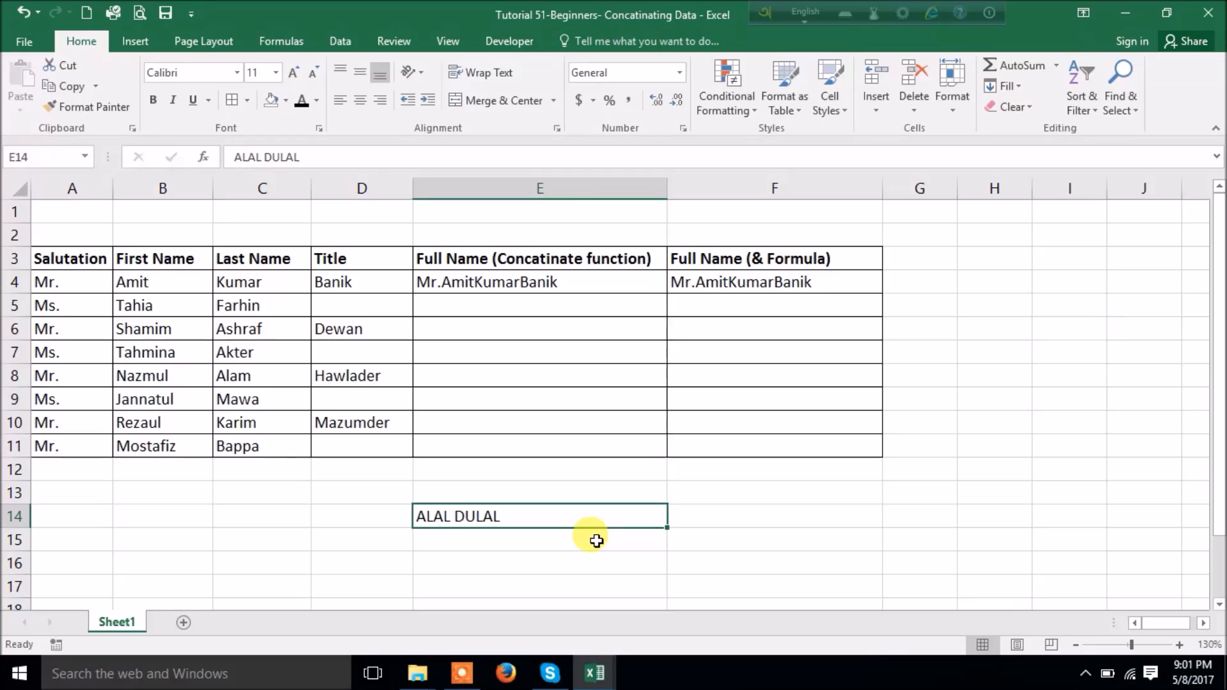
Undo the deletion of the =LEN(E14) character-count formula in F14.
key("ctrl+z")
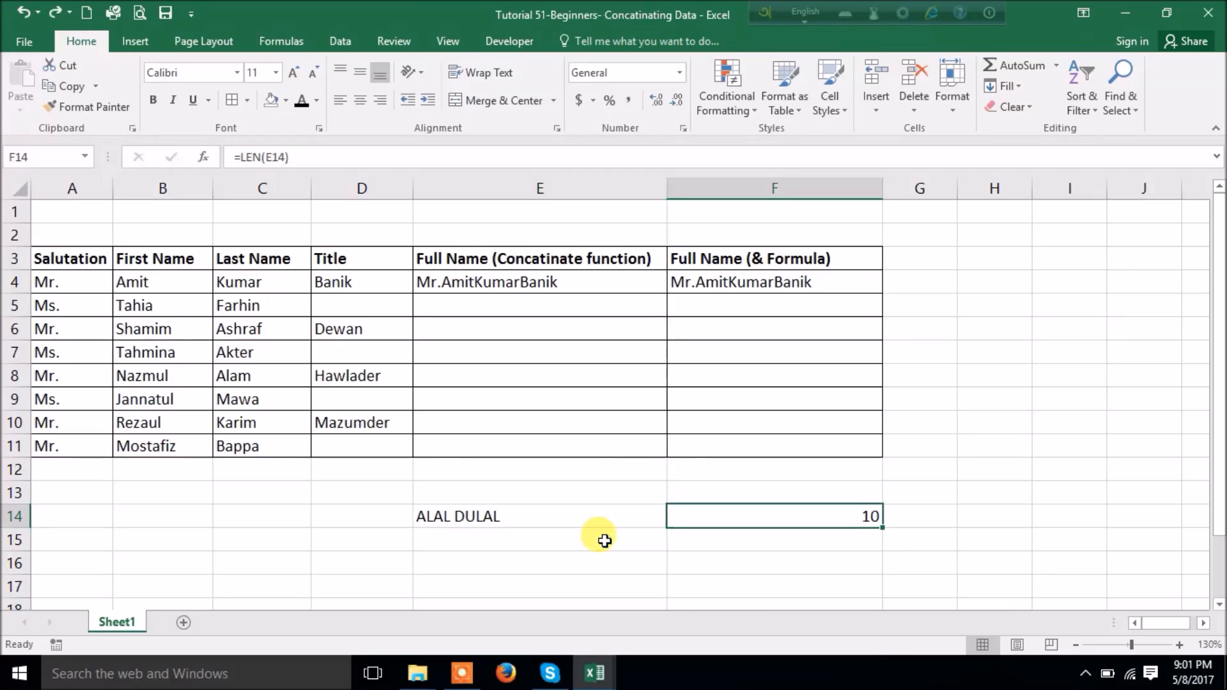
left_click(677, 555)
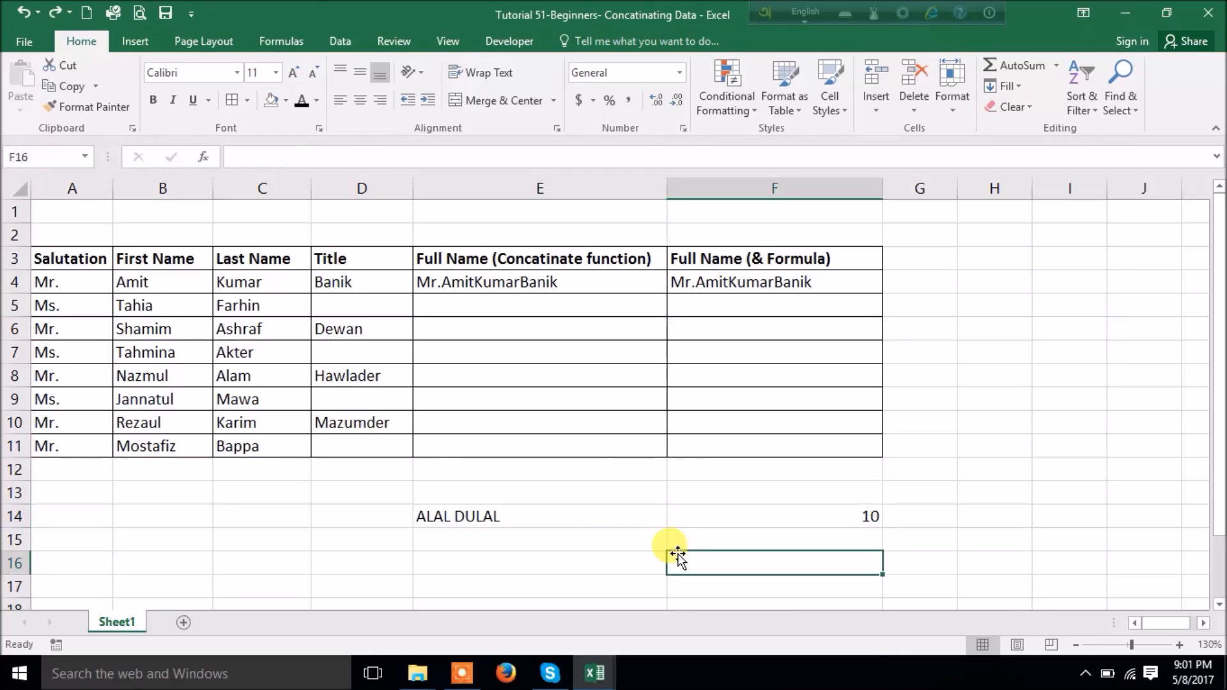
Insert a quoted space " " as a separate argument between A4 and B4 in the CONCATENATE formula of E4.
left_click(453, 280)
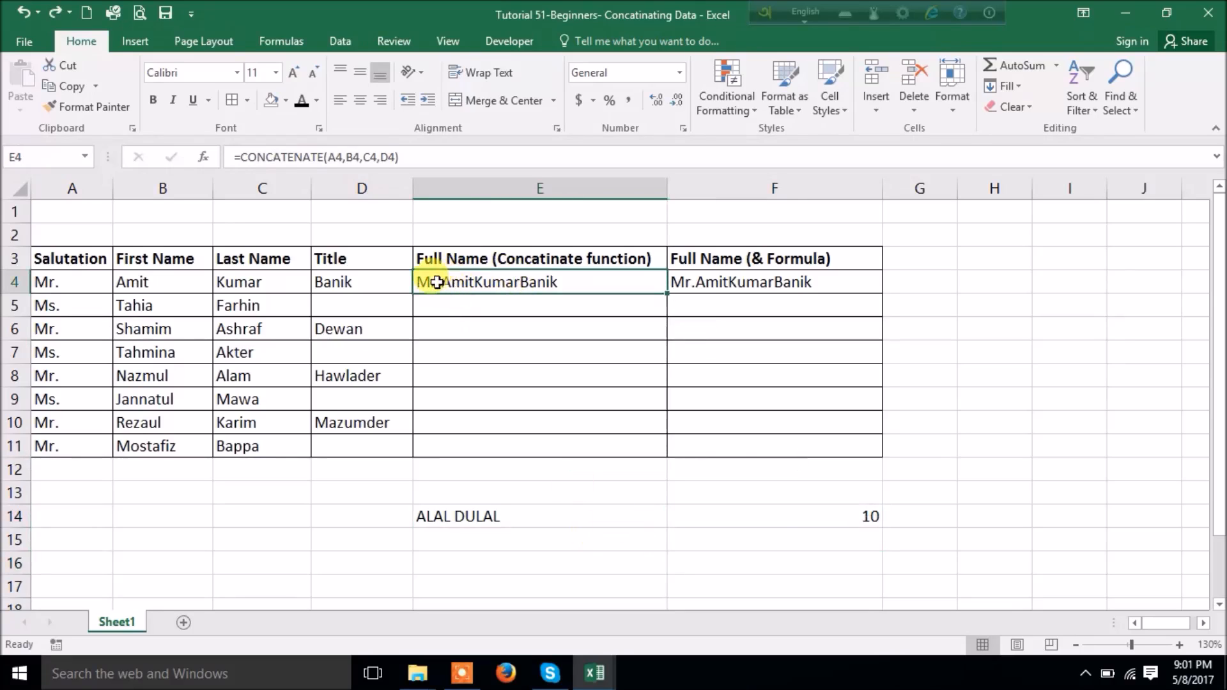
left_click(343, 156)
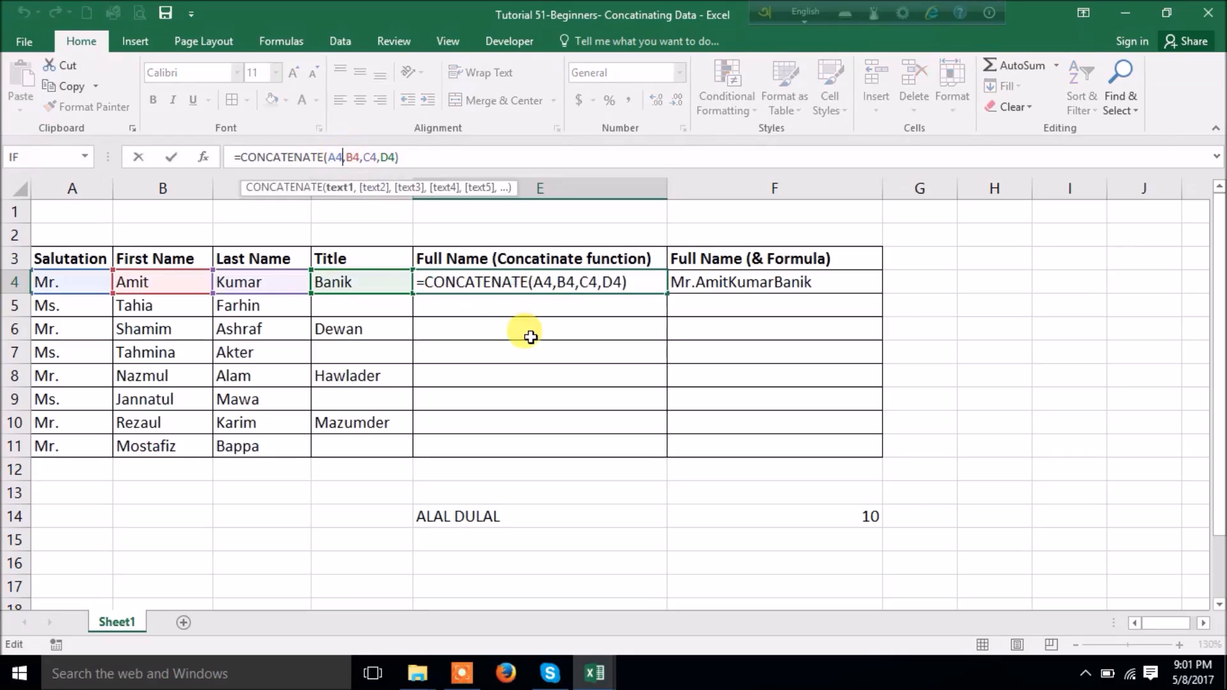
left_click(349, 157)
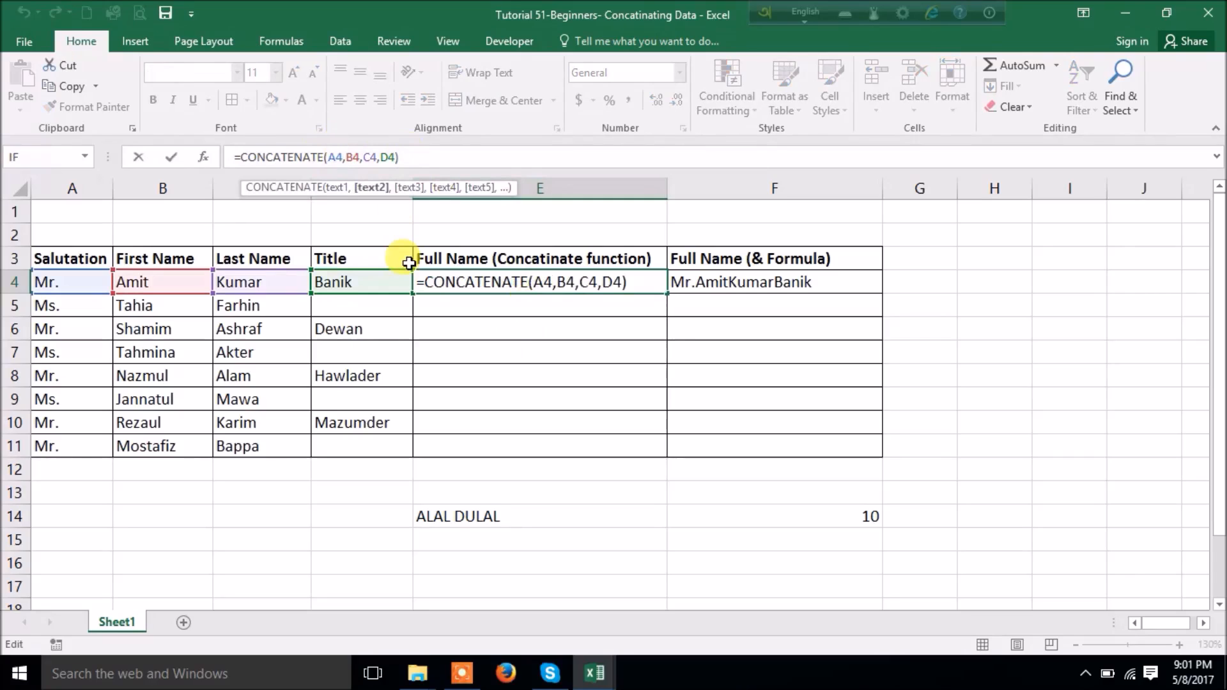
type("\"")
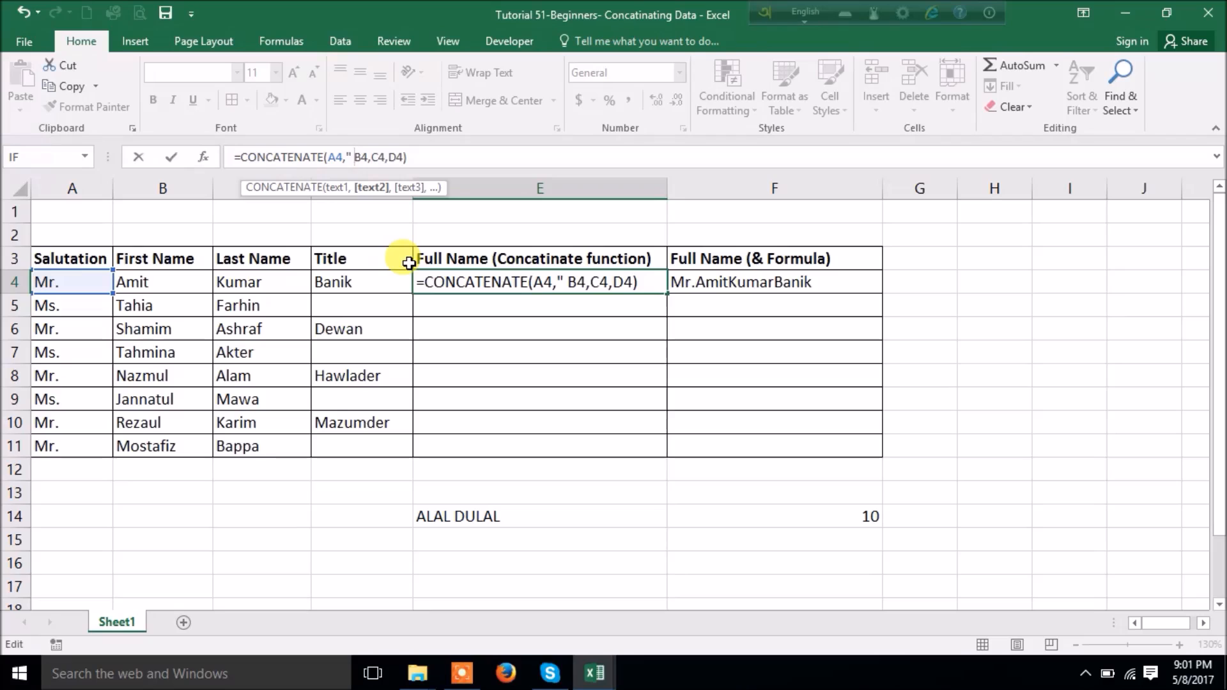
type(" \"")
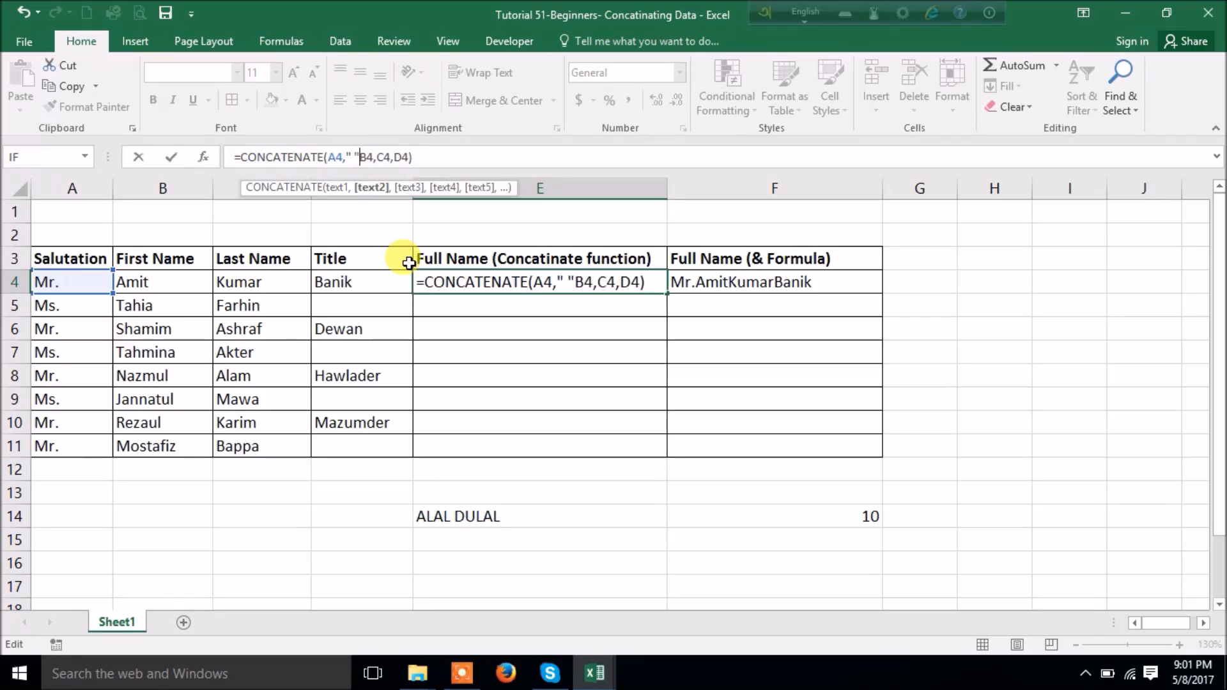
type(",")
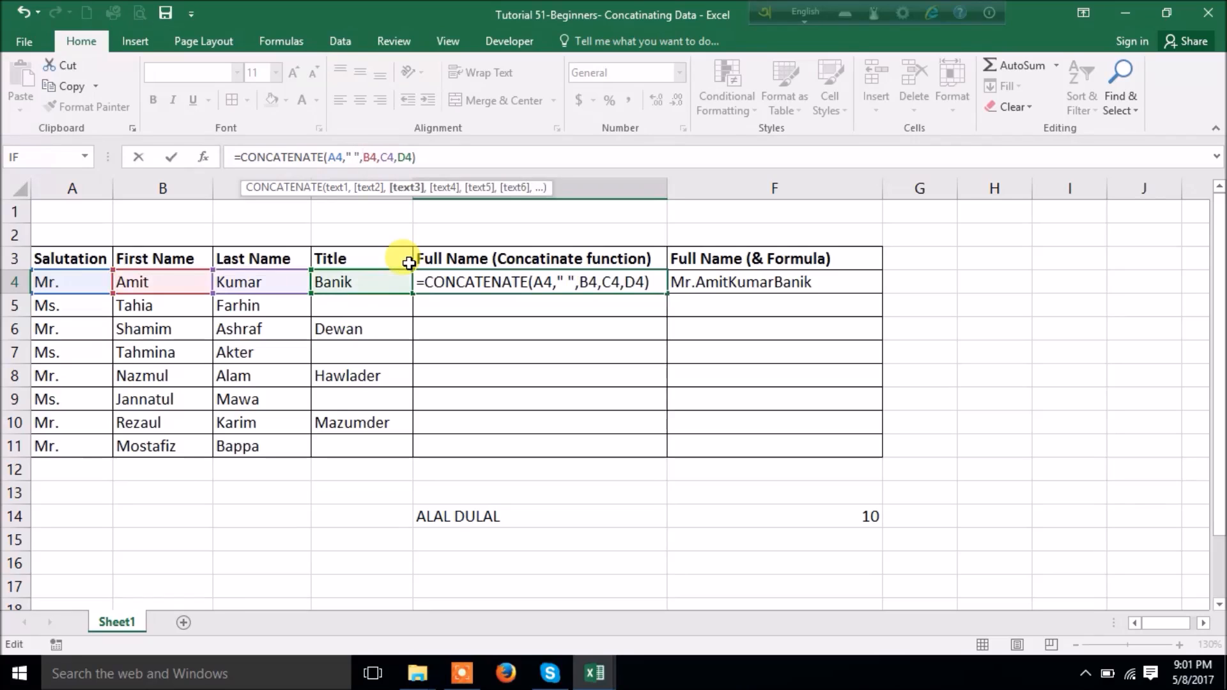
Add quoted spaces before C4 and D4 so the E4 formula reads =CONCATENATE(A4," ",B4," ",C4," ",D4).
left_click(381, 157)
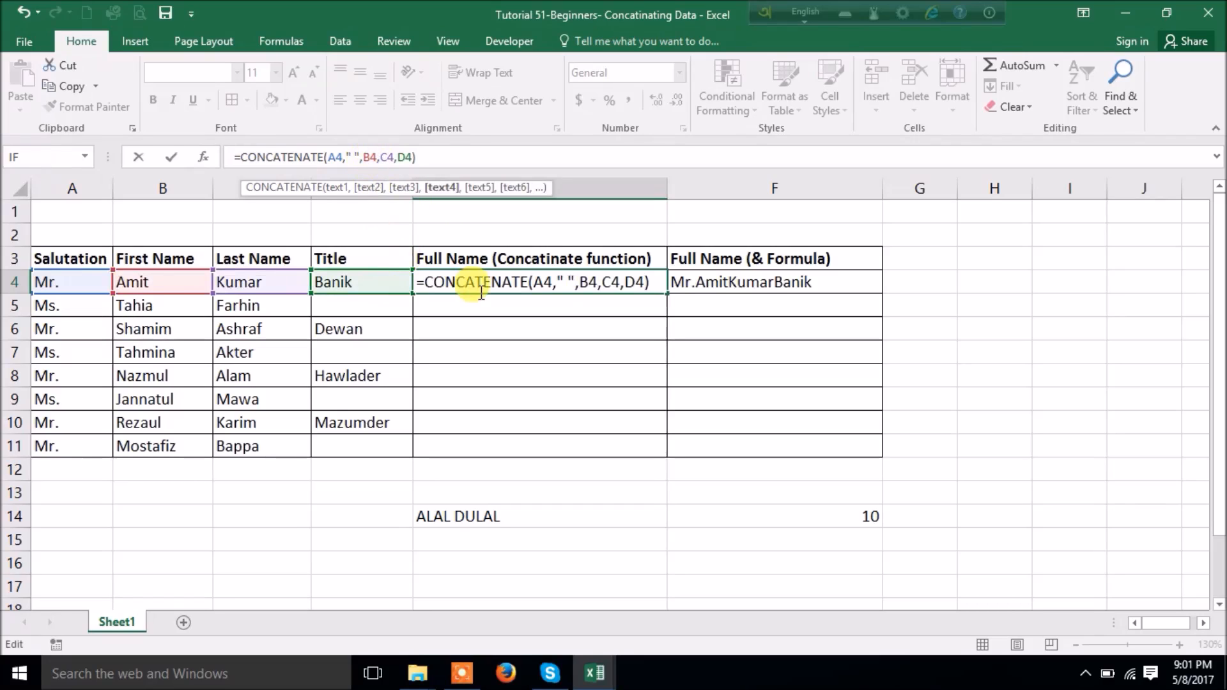
type("\" \"")
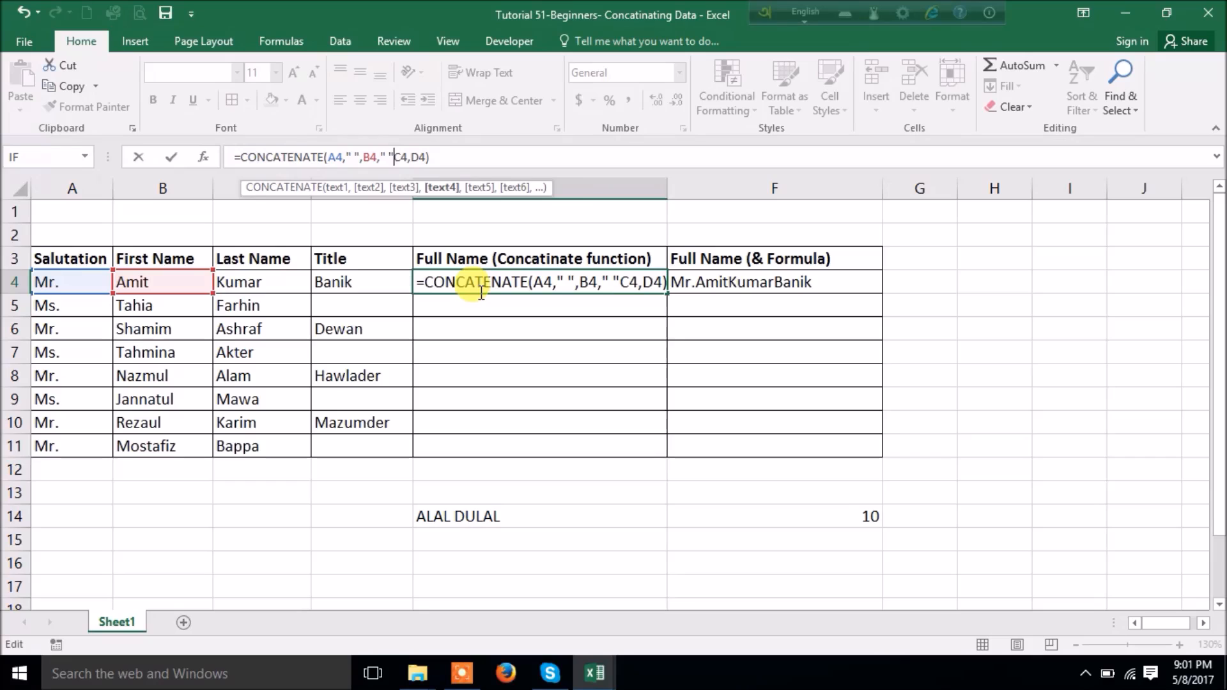
type(",")
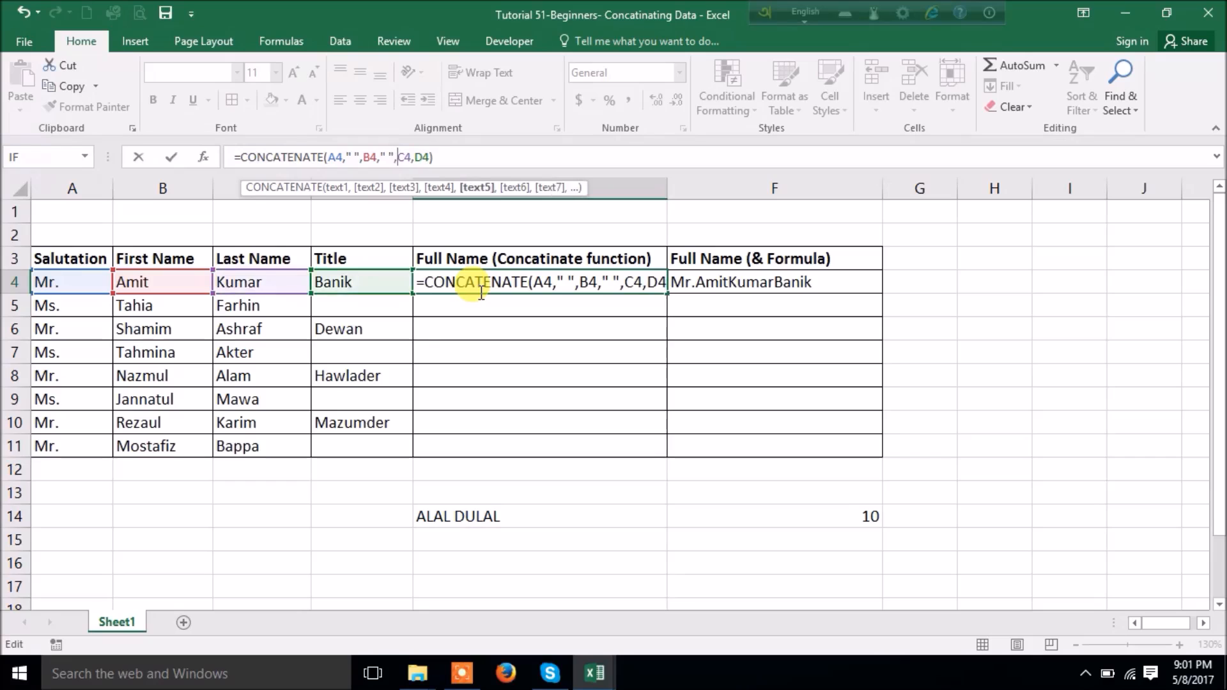
left_click(416, 158)
type("\" ")
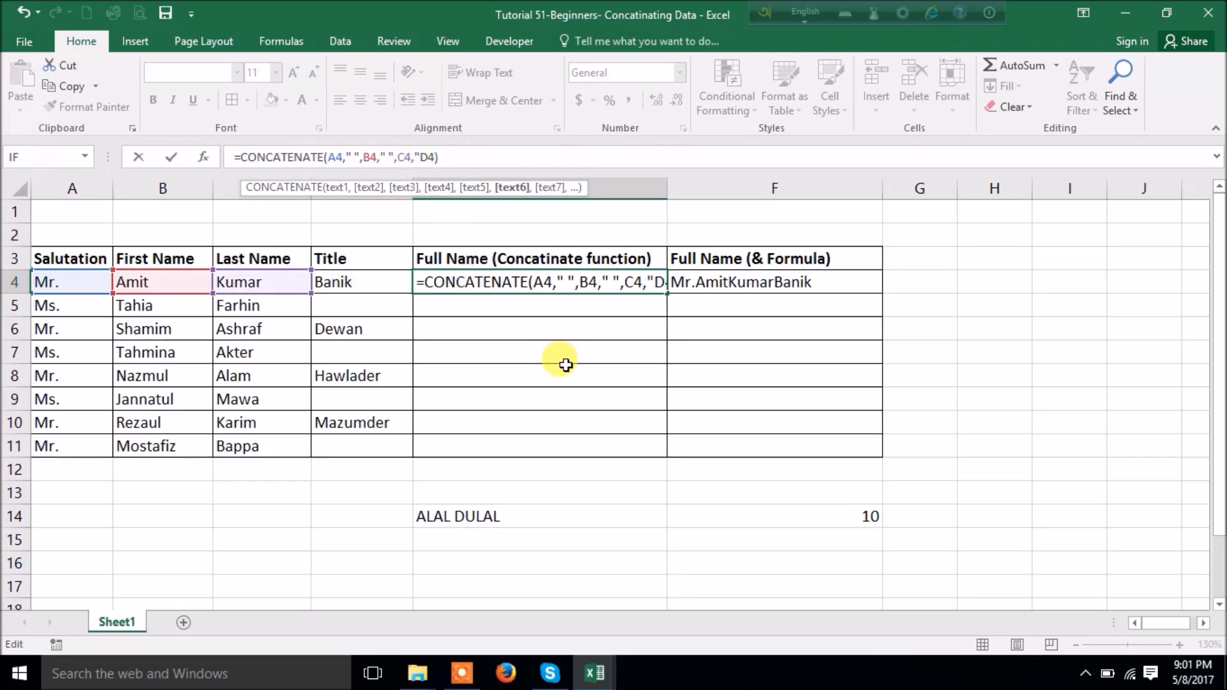
type("\",")
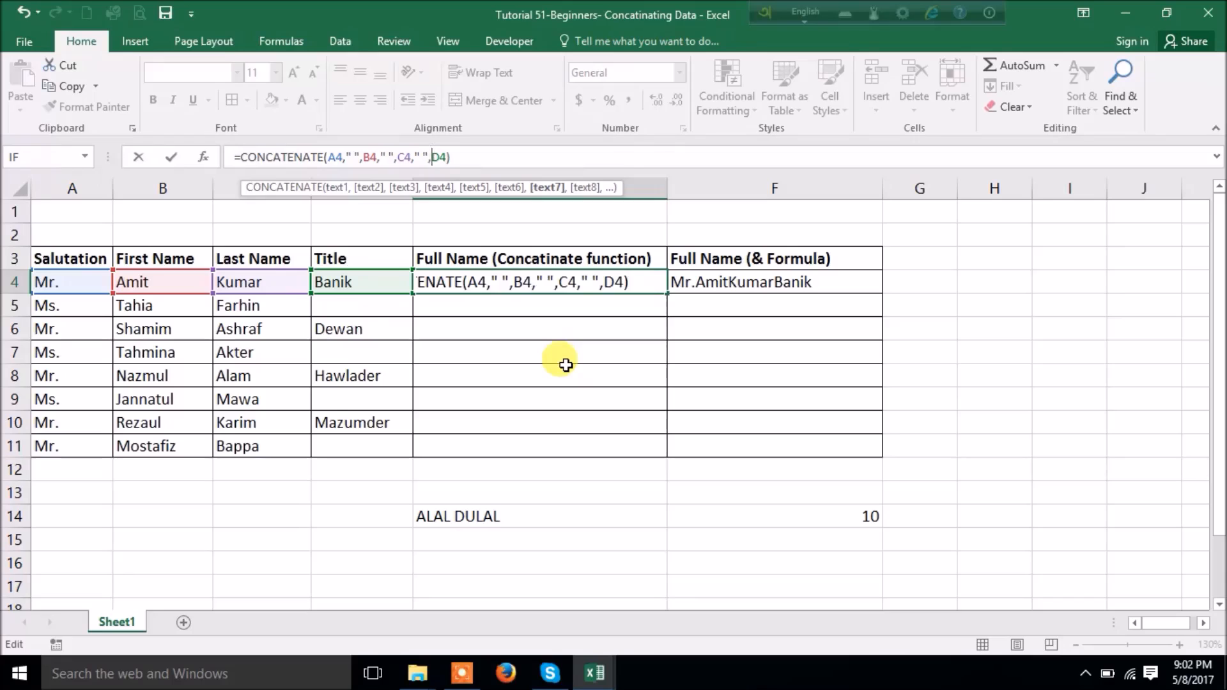
key("Return")
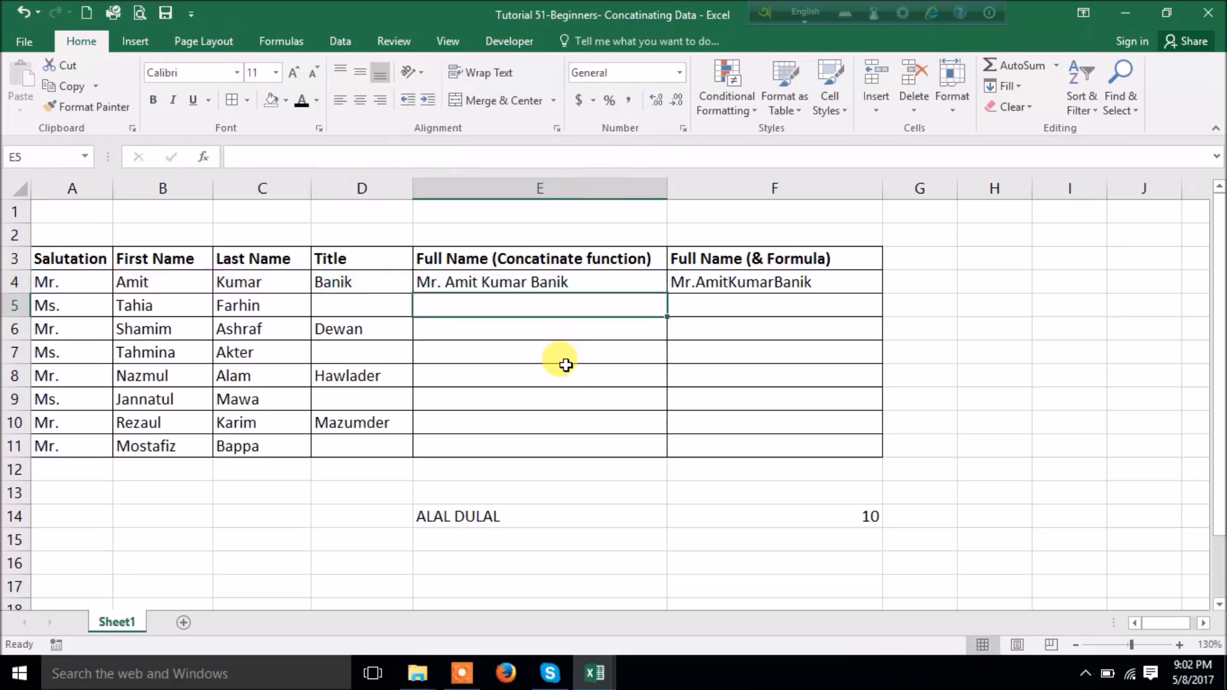
Insert a quoted space joined with an ampersand between A4 and B4 in the F4 formula, giving =A4&" "&B4&C4&D4.
left_click(730, 286)
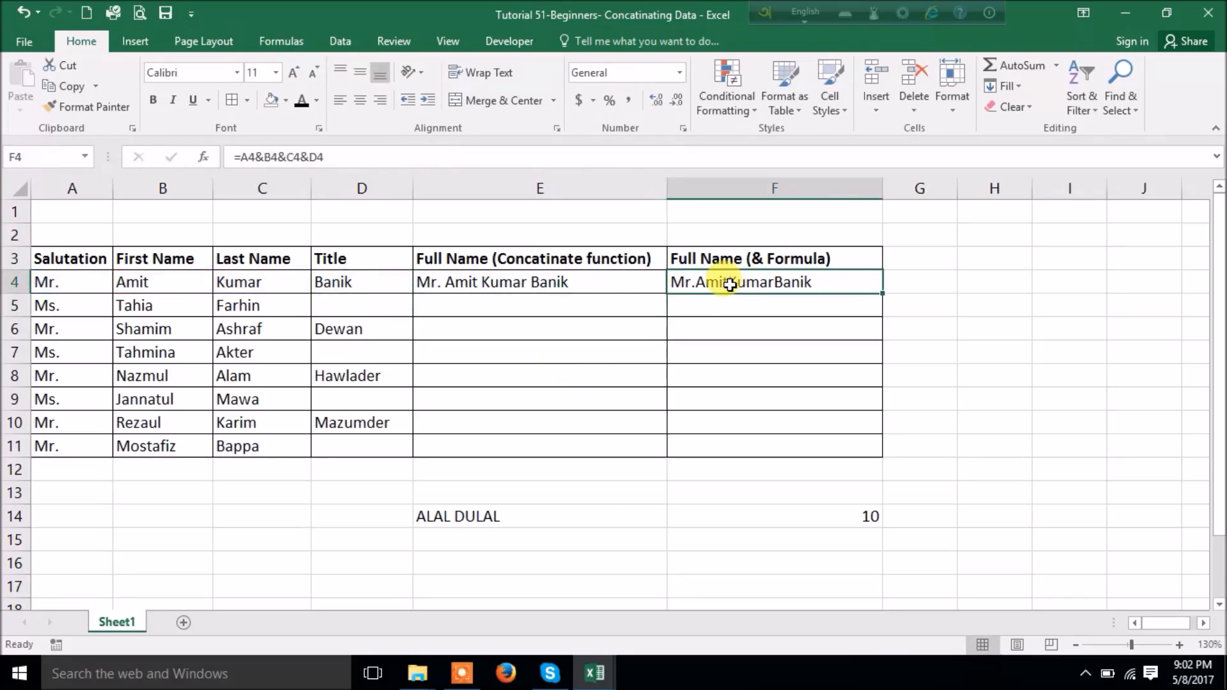
left_click(263, 156)
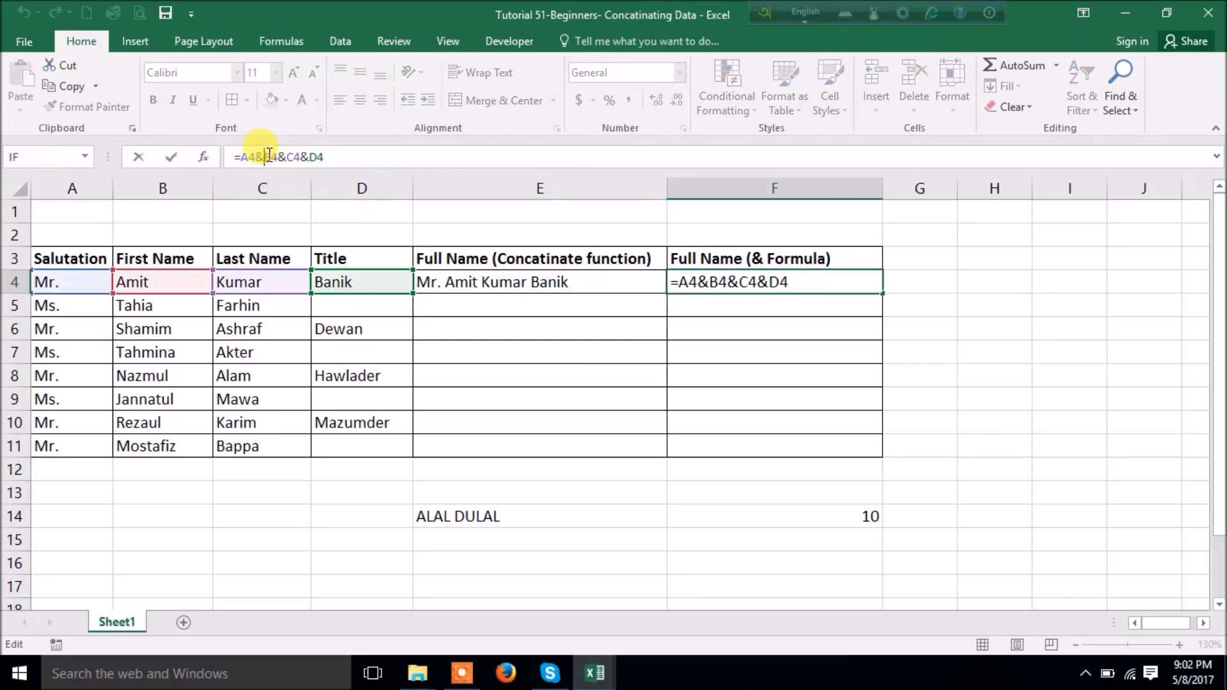
type("\"")
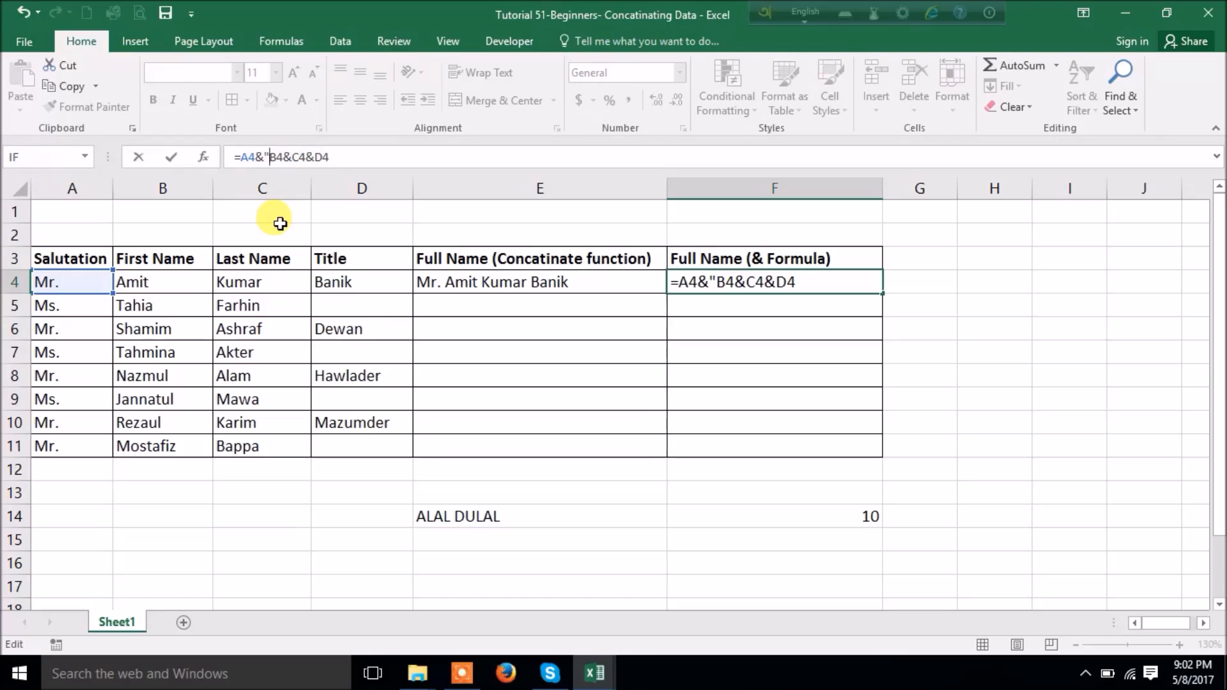
type(" \"")
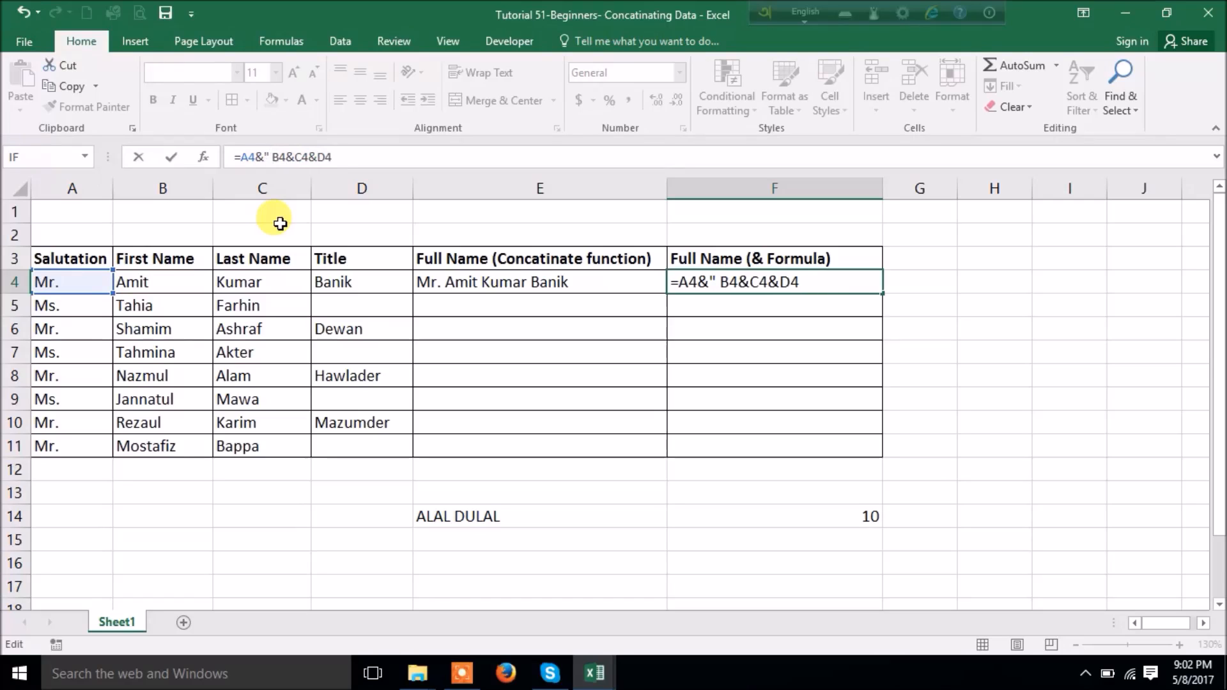
type("&")
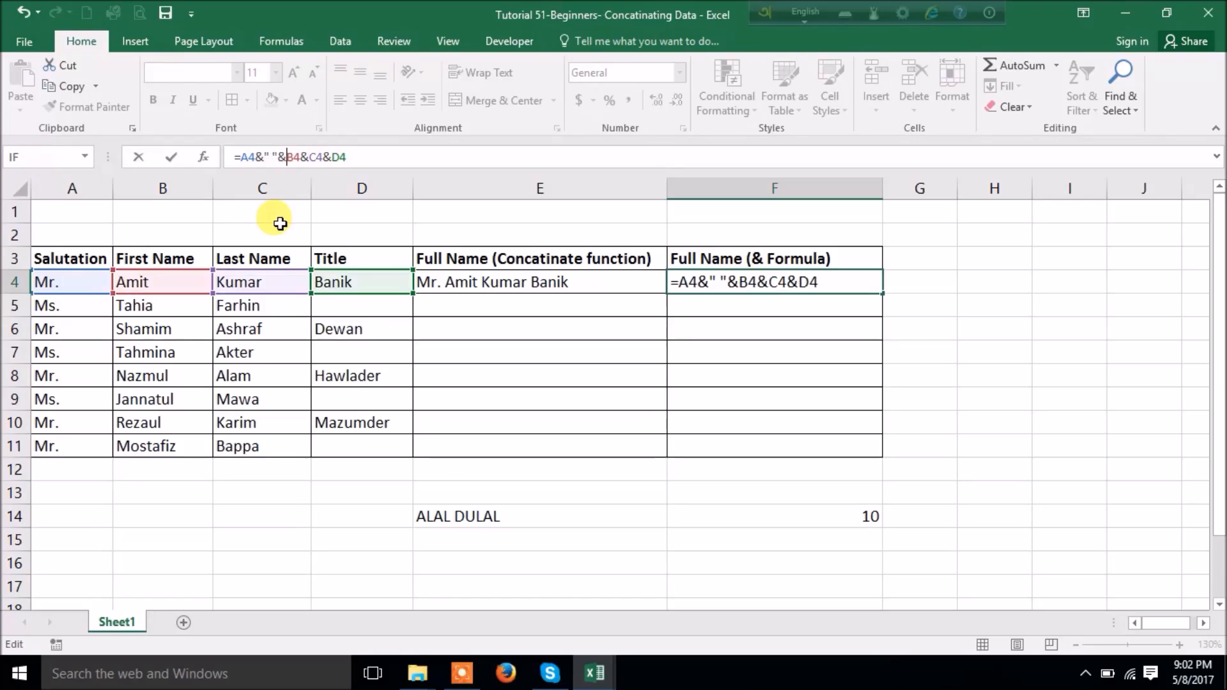
Add quoted spaces before C4 and D4 so the F4 formula reads =A4&" "&B4&" "&C4&" "&D4.
left_click(301, 156)
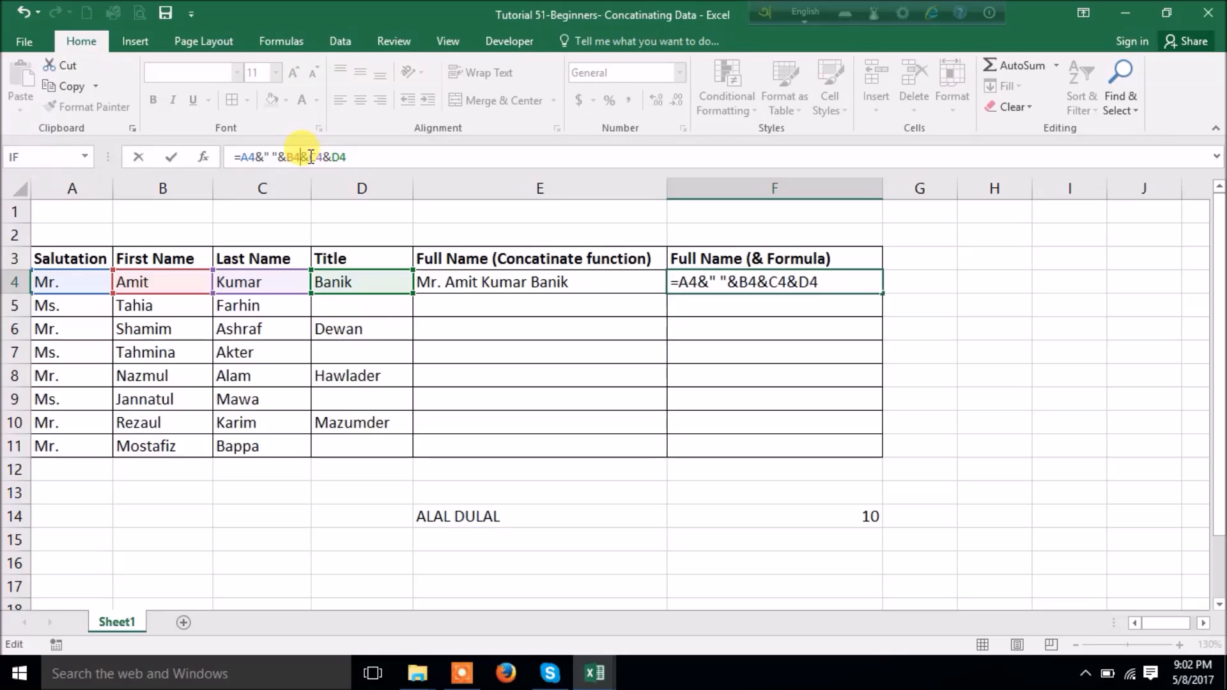
type("&")
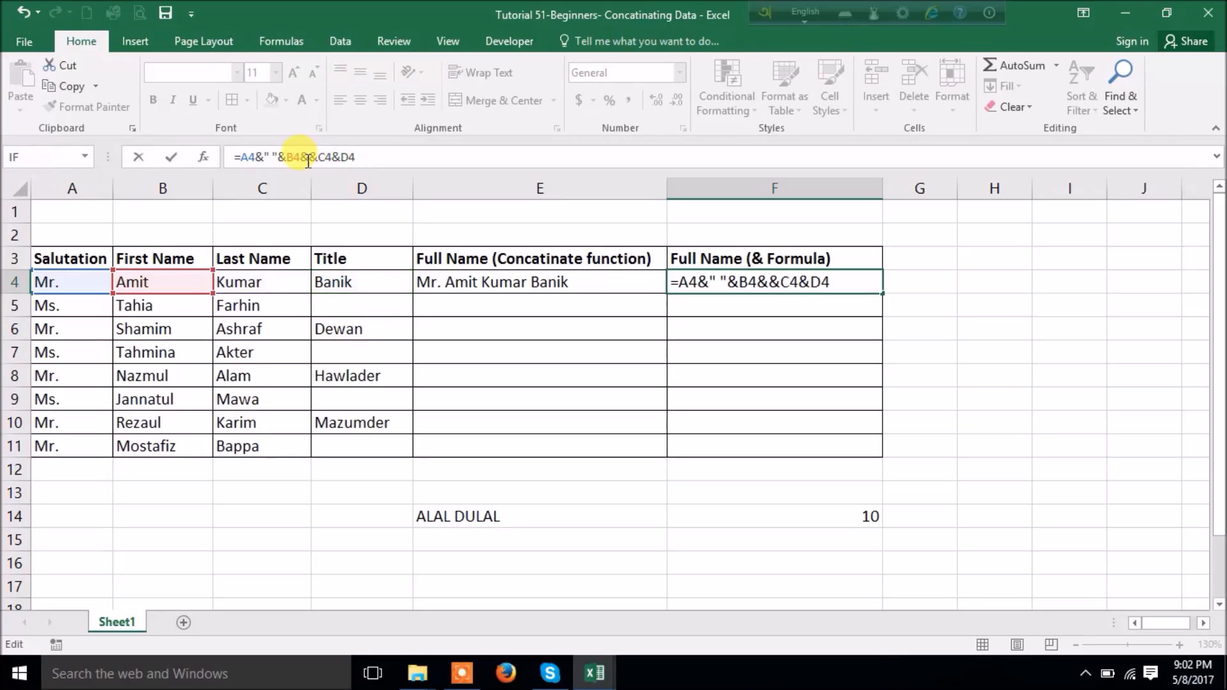
type("\"")
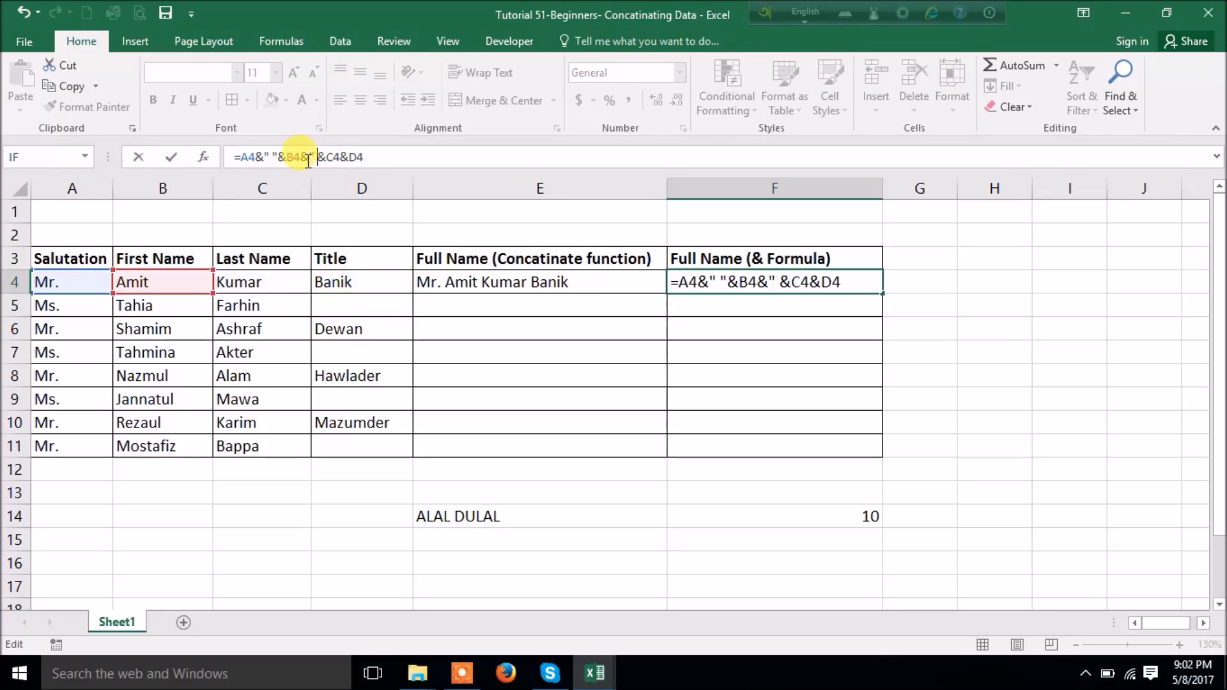
type(" \"")
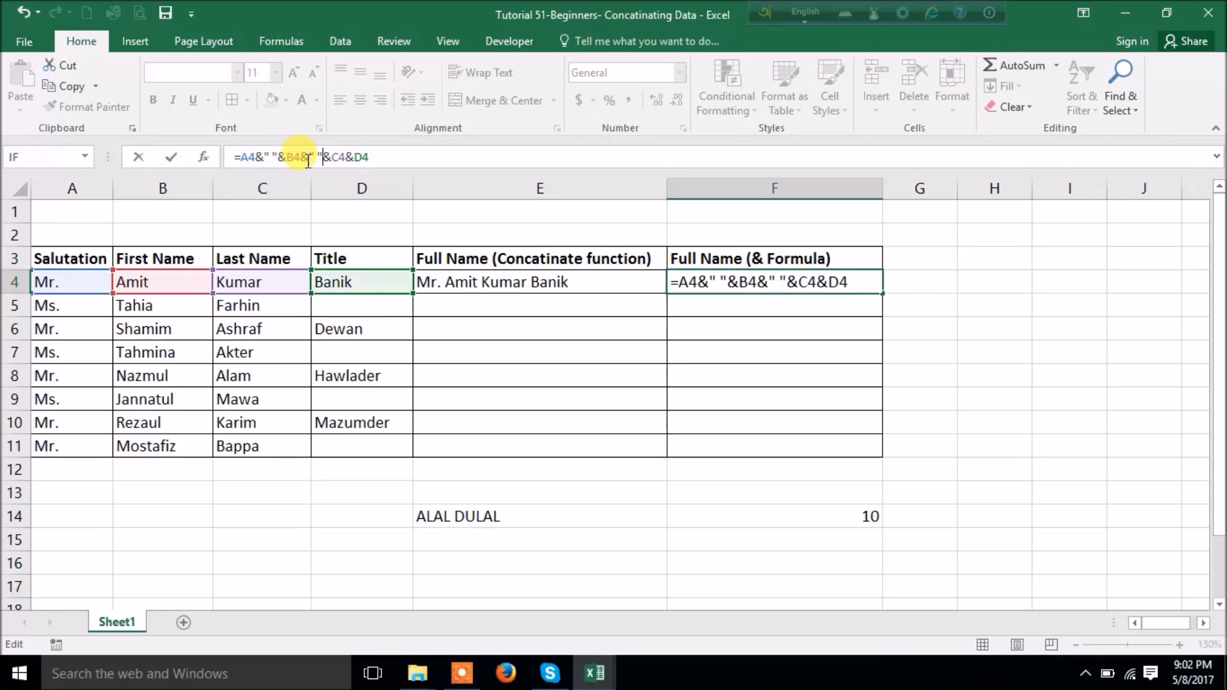
left_click(346, 157)
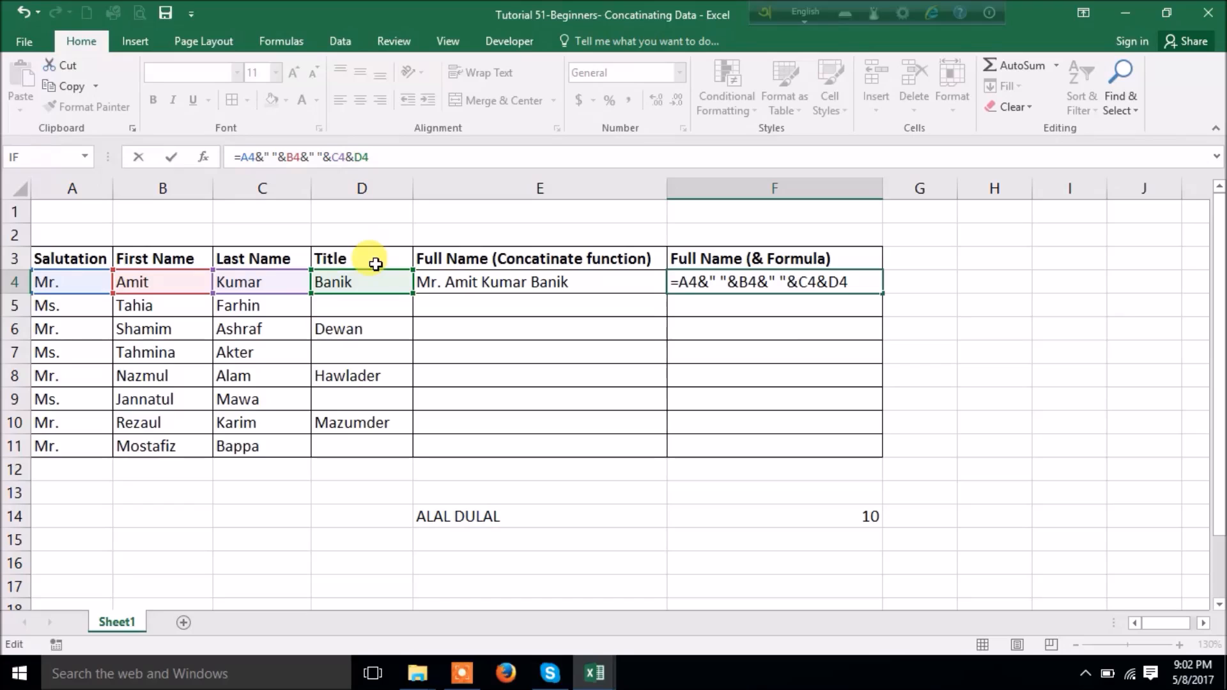
type("&\" \"")
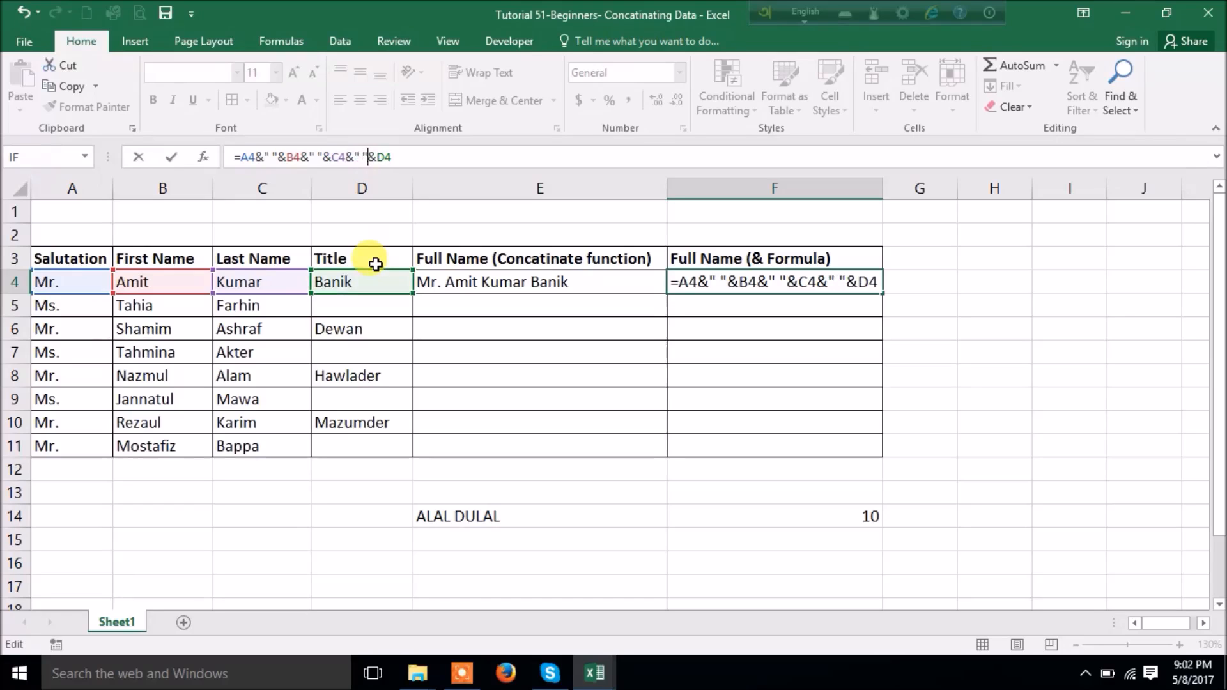
key("Return")
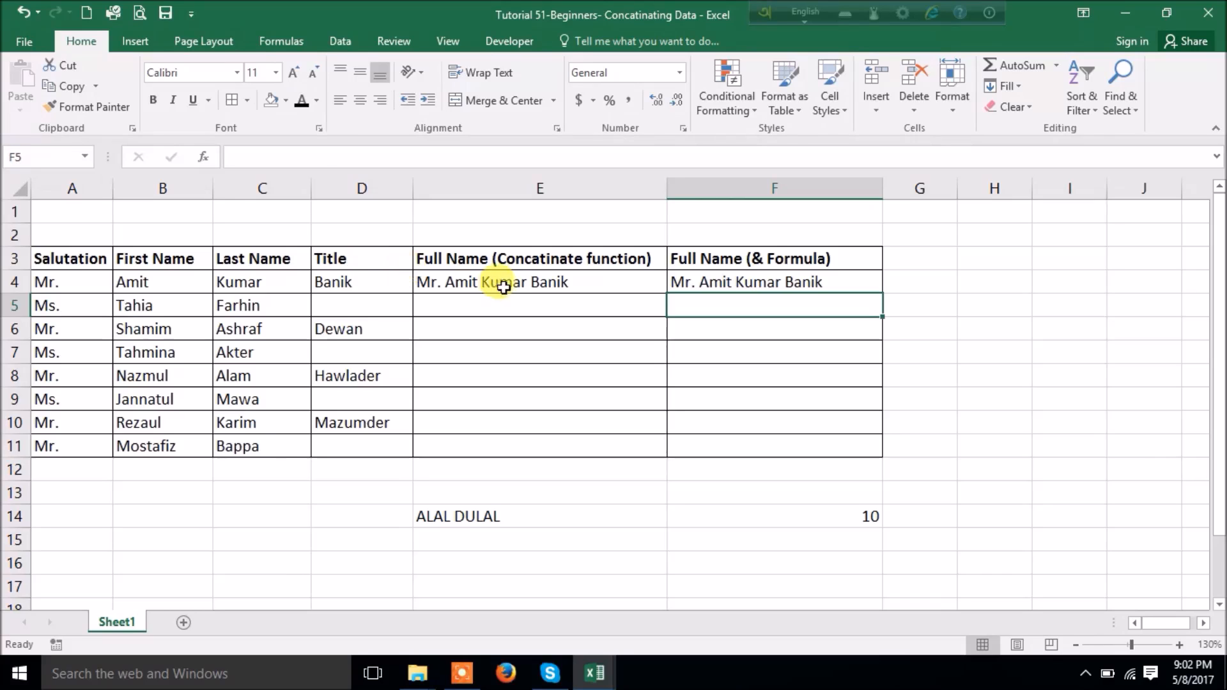
Compare the full names in E4 and F4 and fill both formulas down together through row 11.
left_click_drag(507, 281, 717, 284)
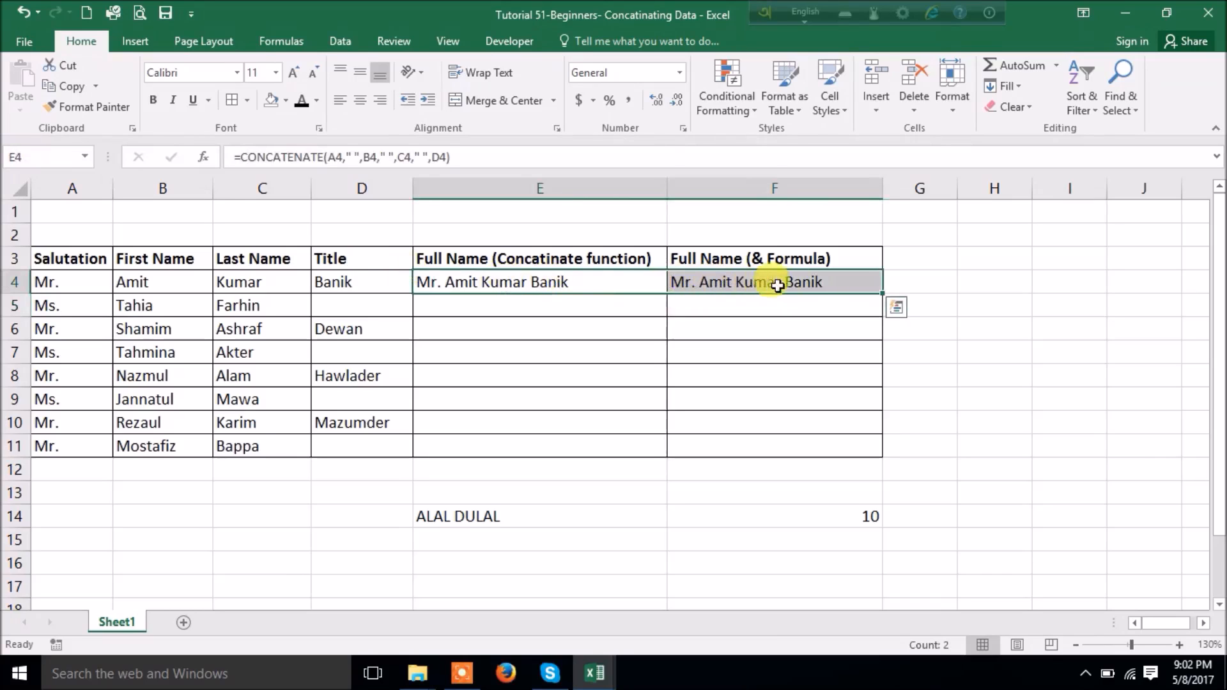
left_click(488, 283)
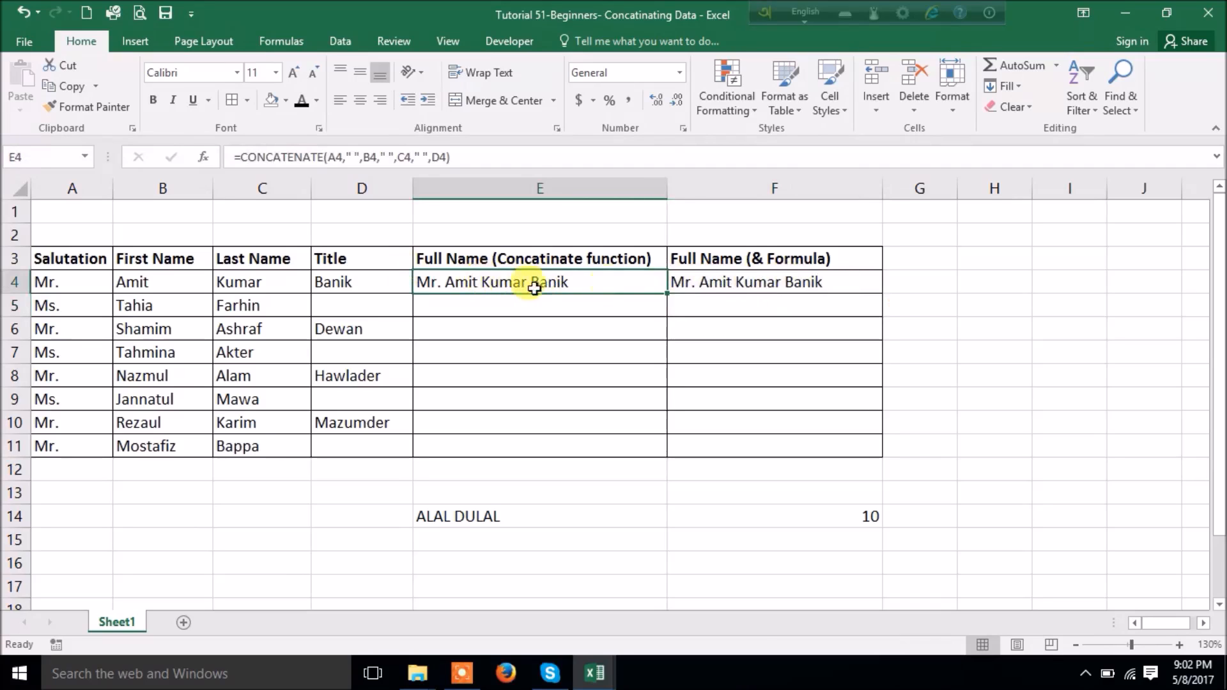
left_click(744, 281)
left_click(528, 282)
left_click_drag(528, 282, 718, 282)
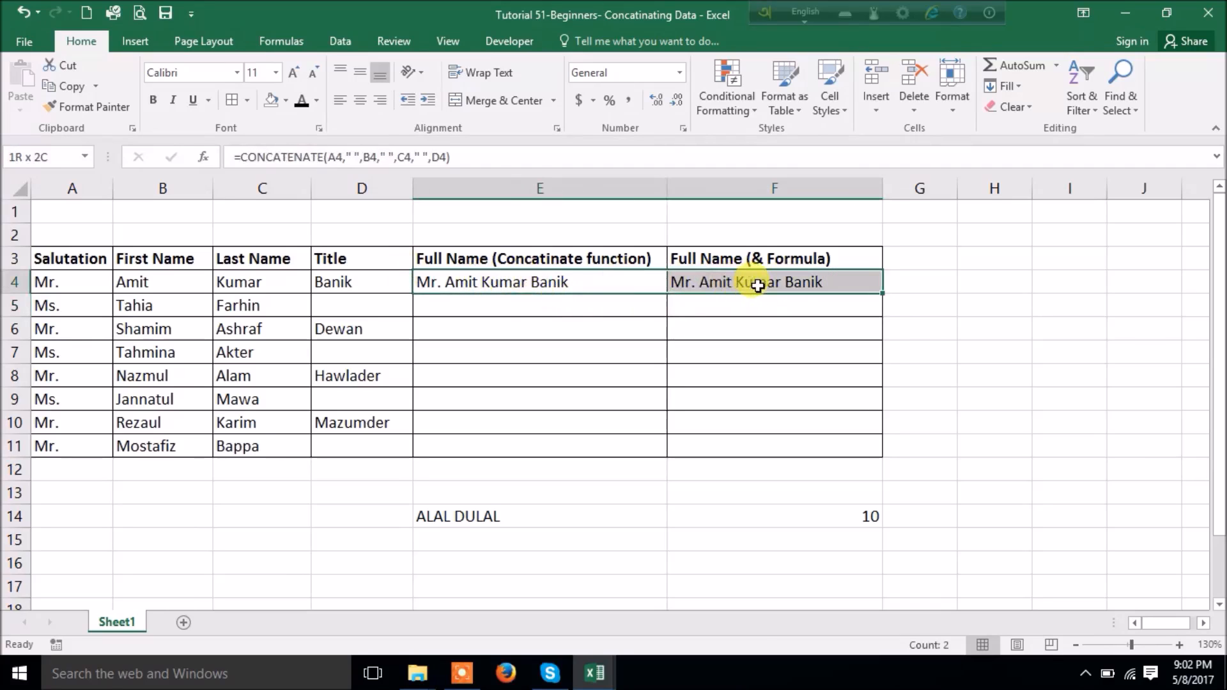
left_click_drag(886, 292, 880, 460)
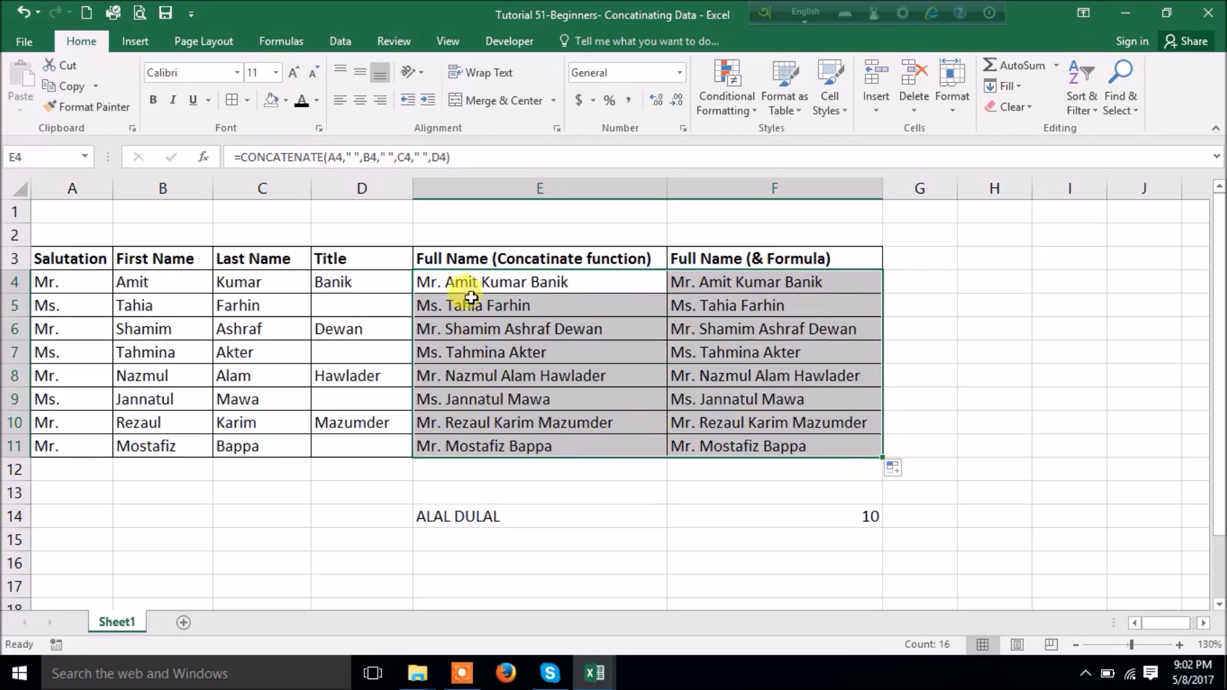
Review the quoted-space arguments in the E4 CONCATENATE formula without changing it, and enlarge the view of the finished table.
left_click(455, 281)
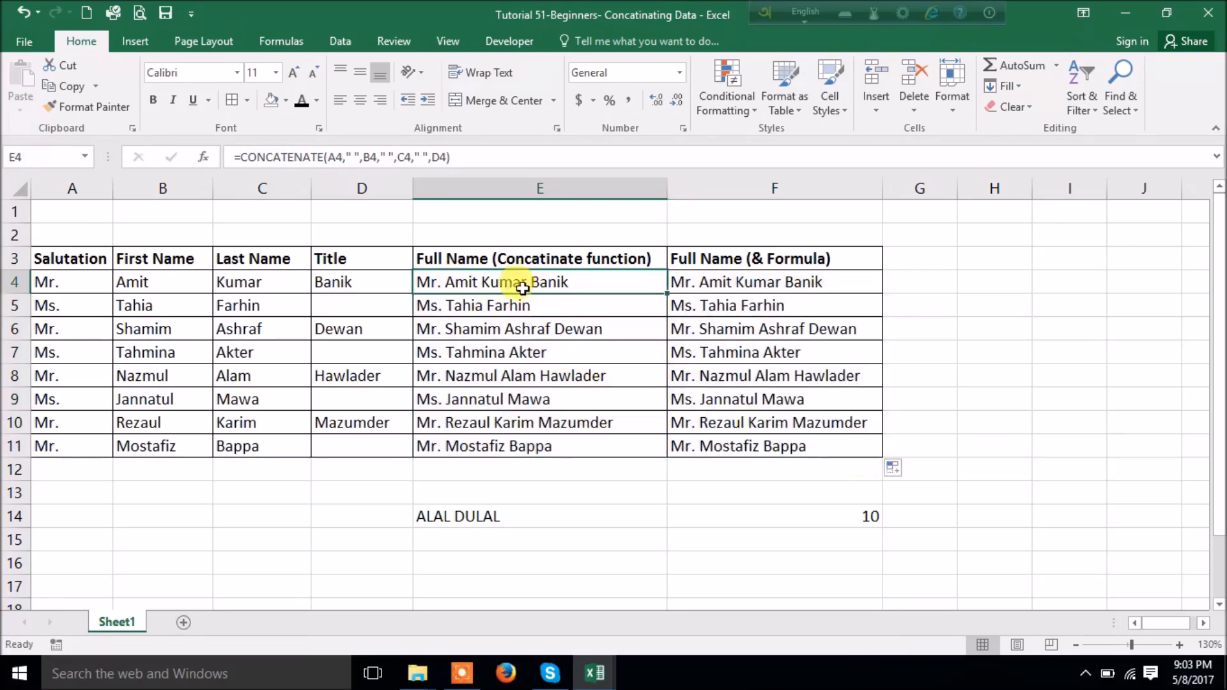
left_click(352, 157)
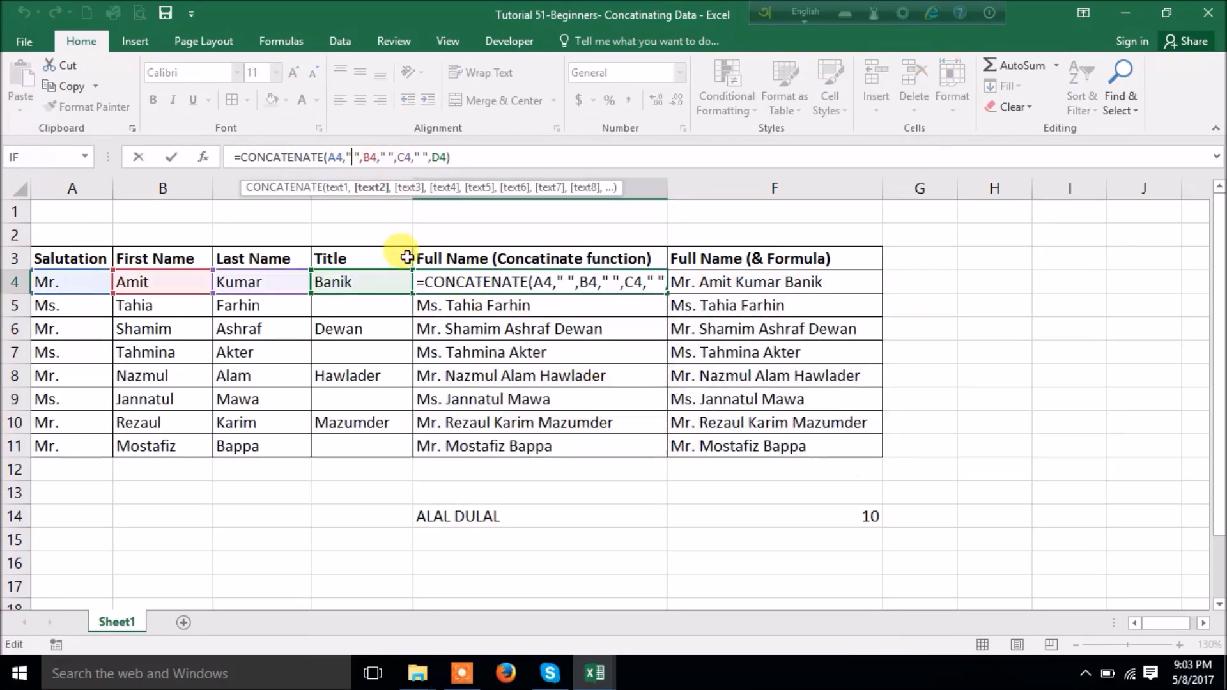
left_click(569, 282)
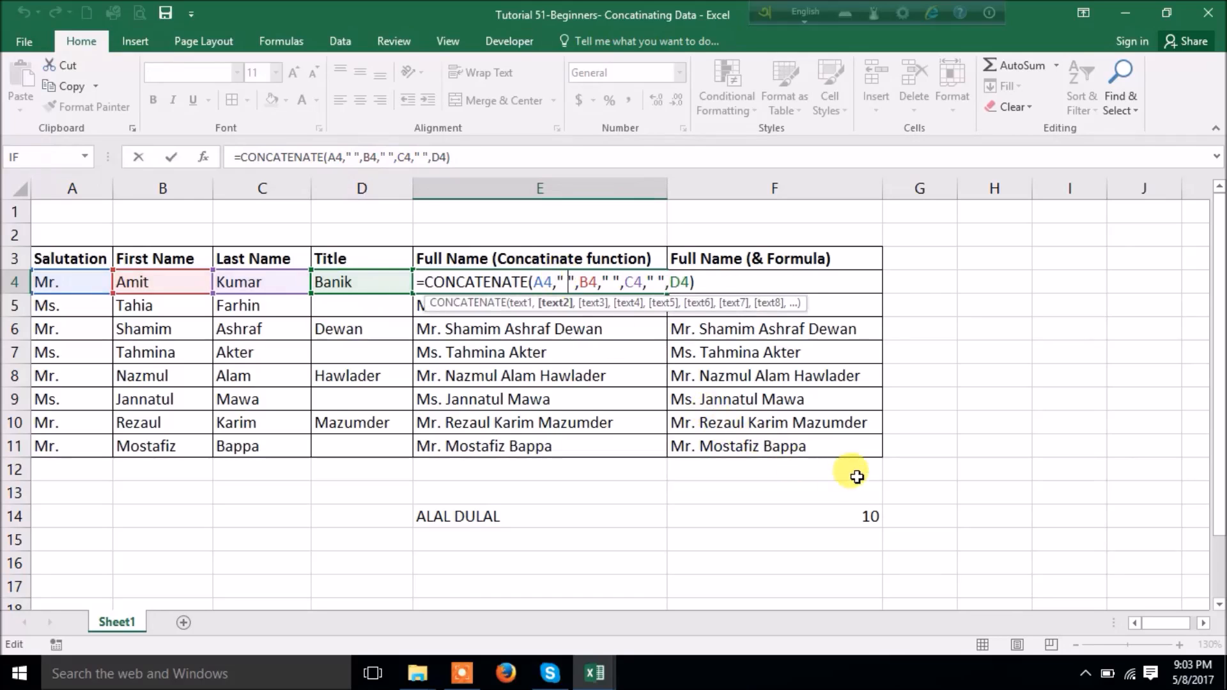
left_click(994, 488)
key("Escape")
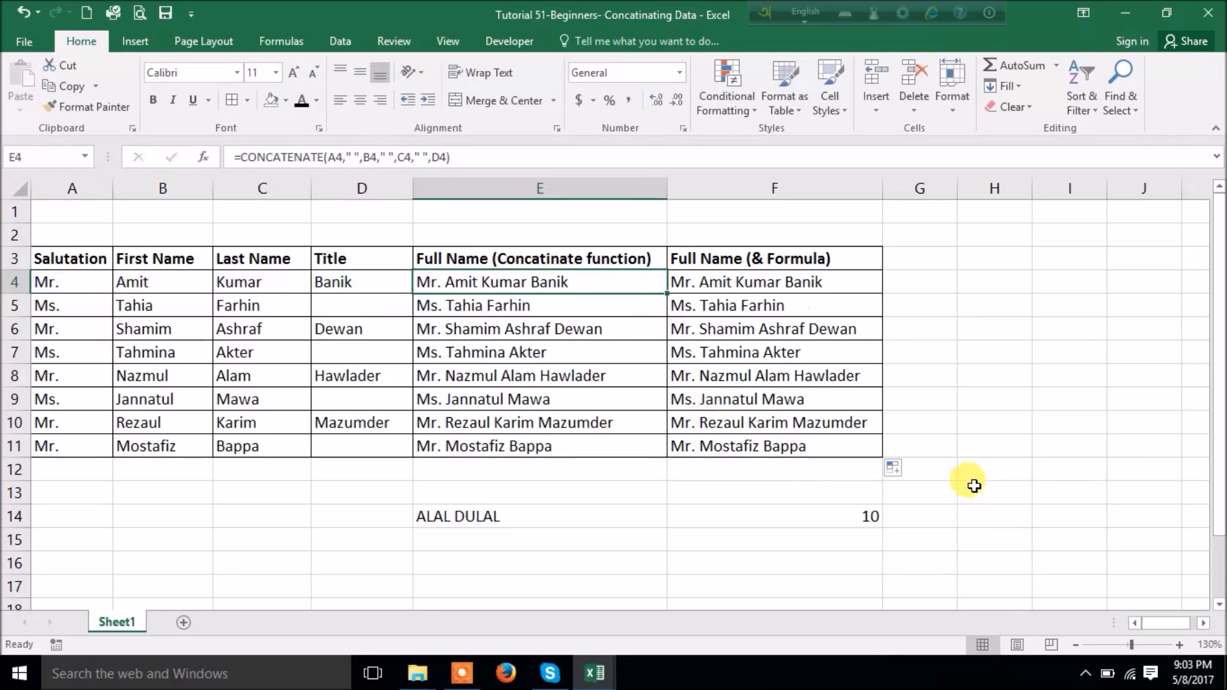
scroll(985, 489, "up", 2)
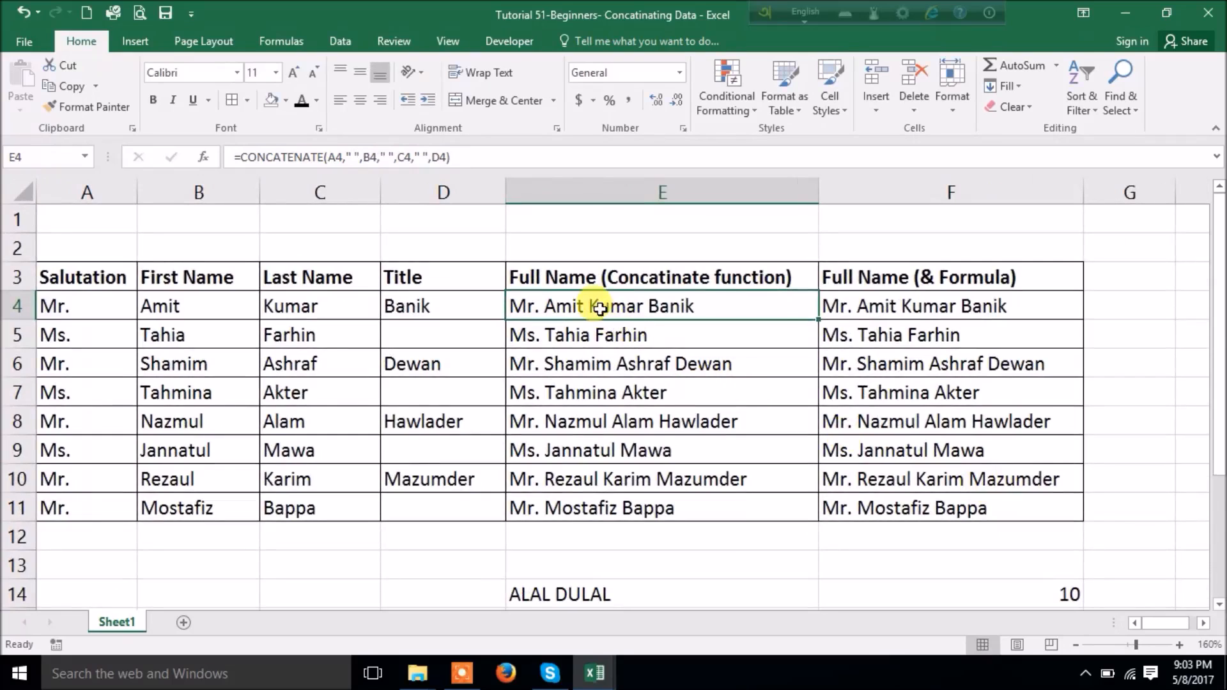
Add a comma inside each quoted space in E4 so the formula reads =CONCATENATE(A4,", ",B4,", ",C4,", ",D4).
double_click(599, 308)
left_click(688, 307)
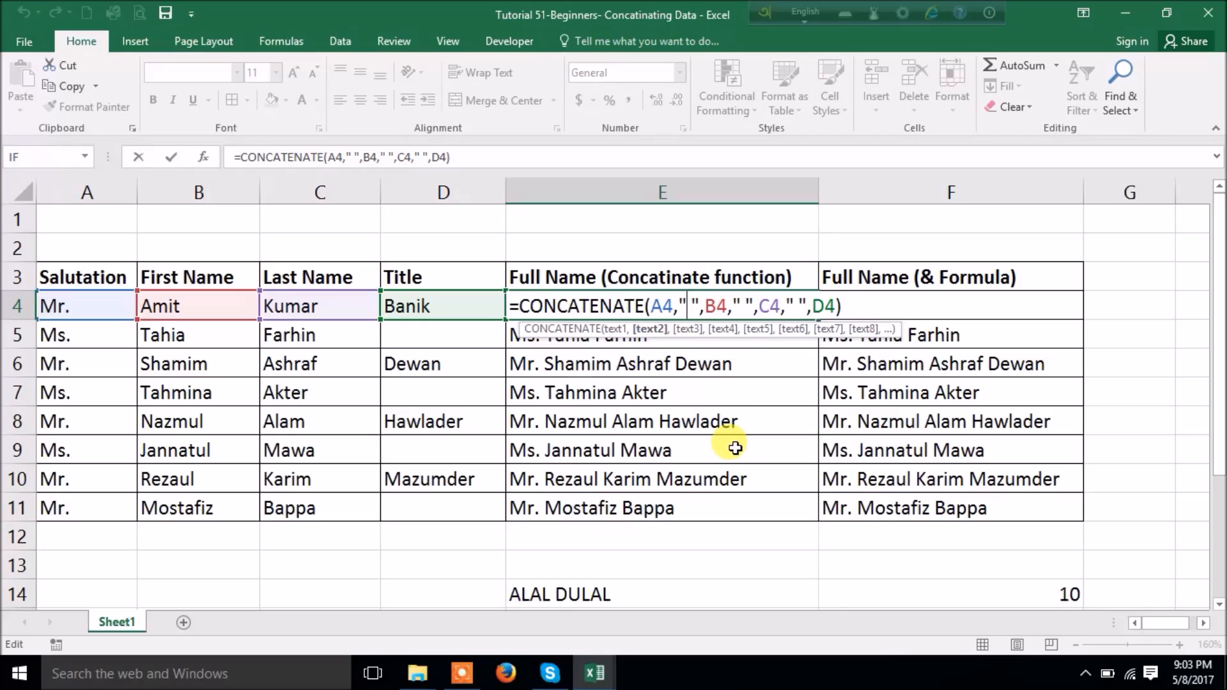
type(",")
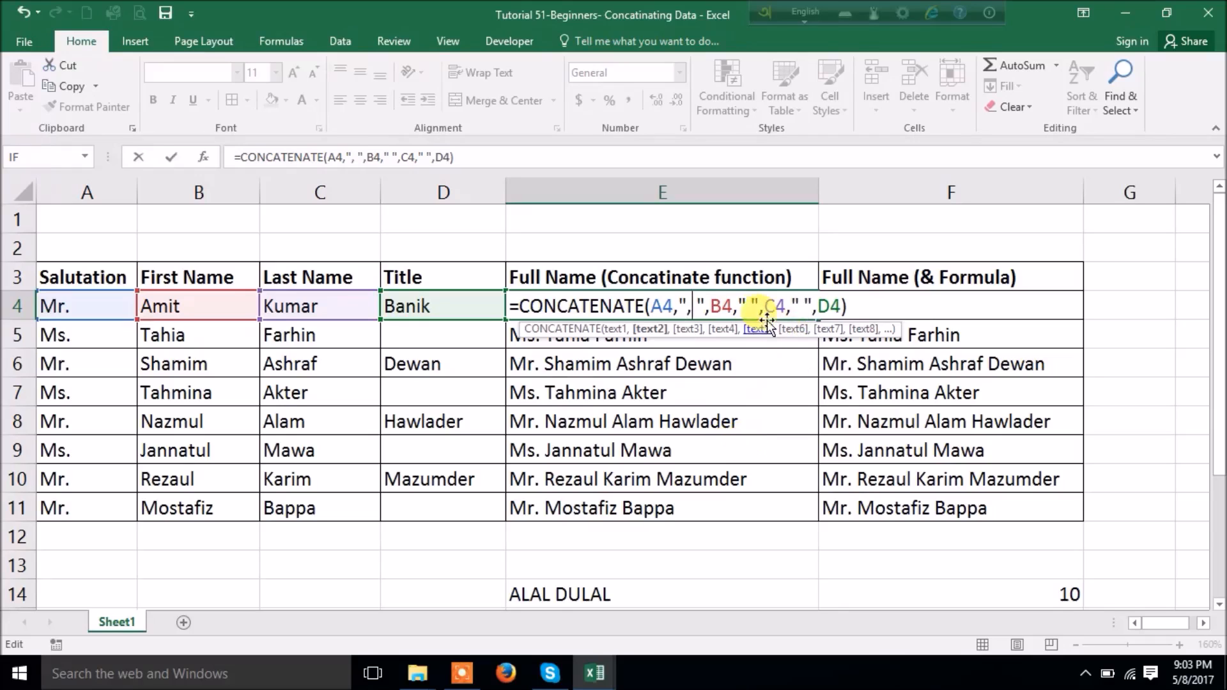
left_click(748, 310)
type(",")
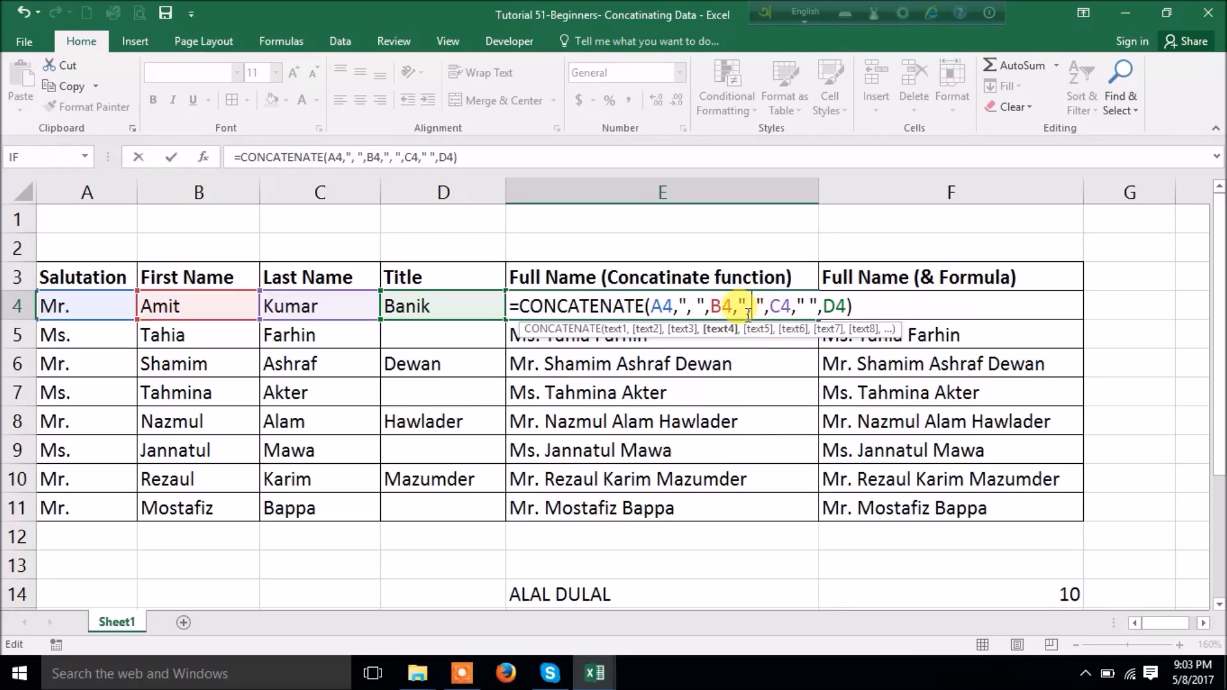
left_click(805, 303)
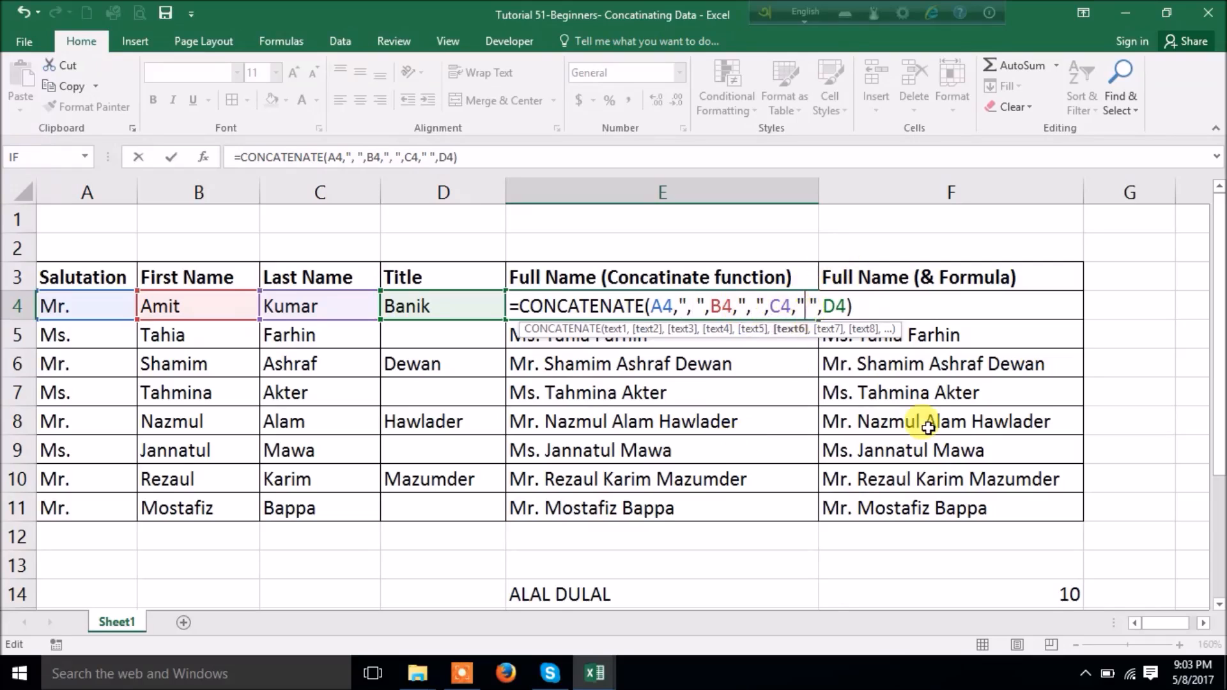
type(",")
key("Return")
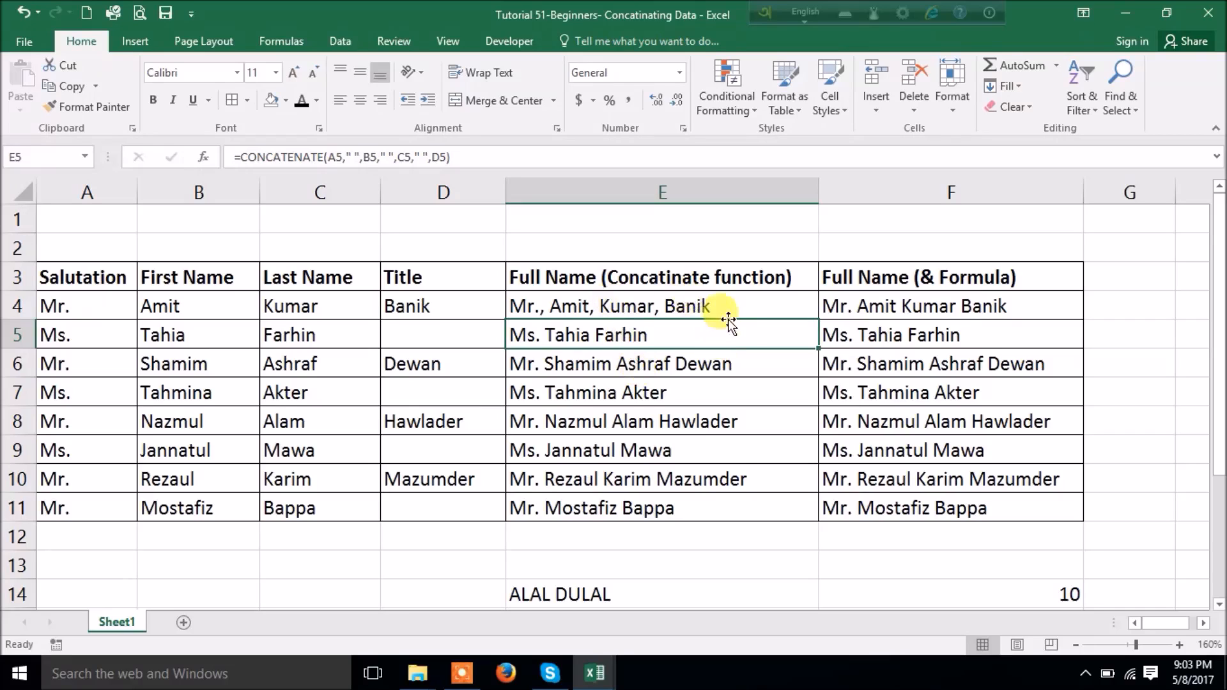
Replace the comma-and-space separator between A4 and B4 in the E4 formula with a quoted hyphen.
left_click(607, 302)
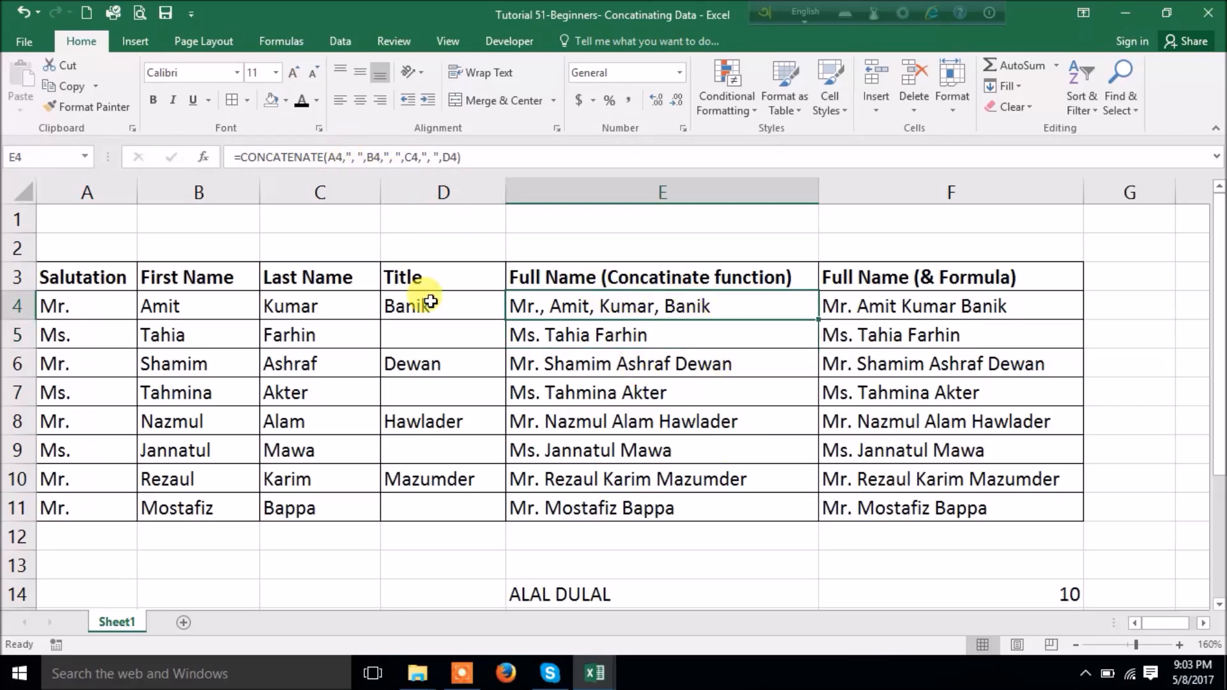
left_click(352, 158)
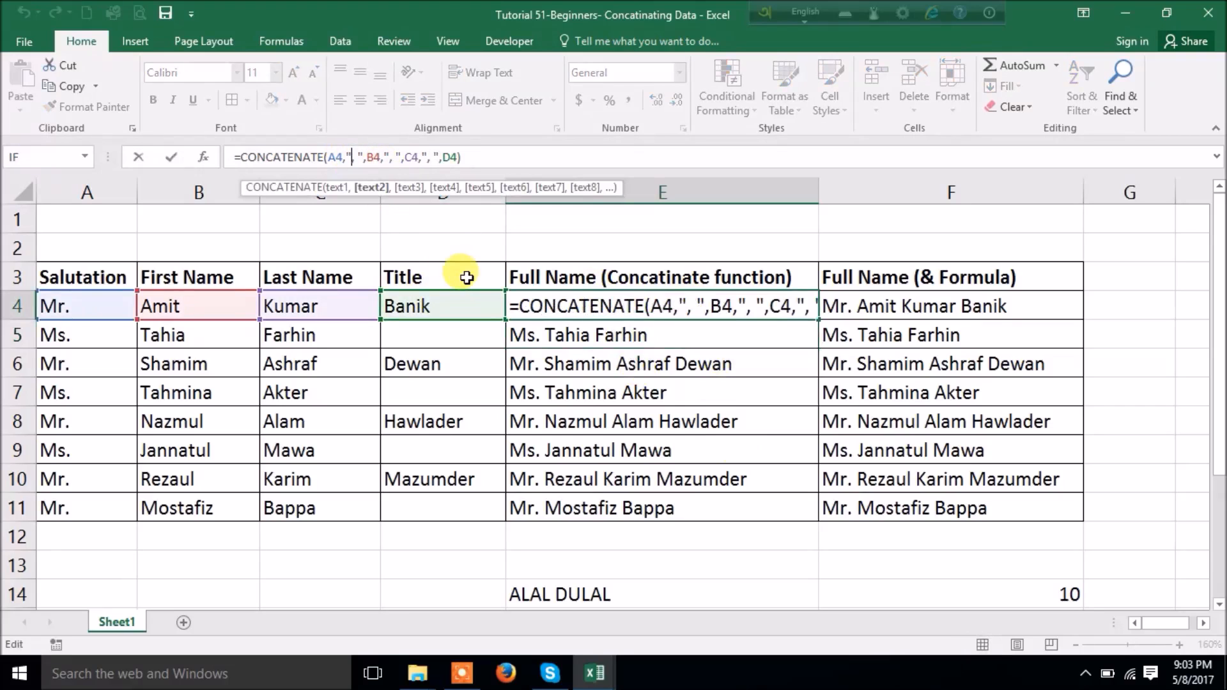
key("BackSpace")
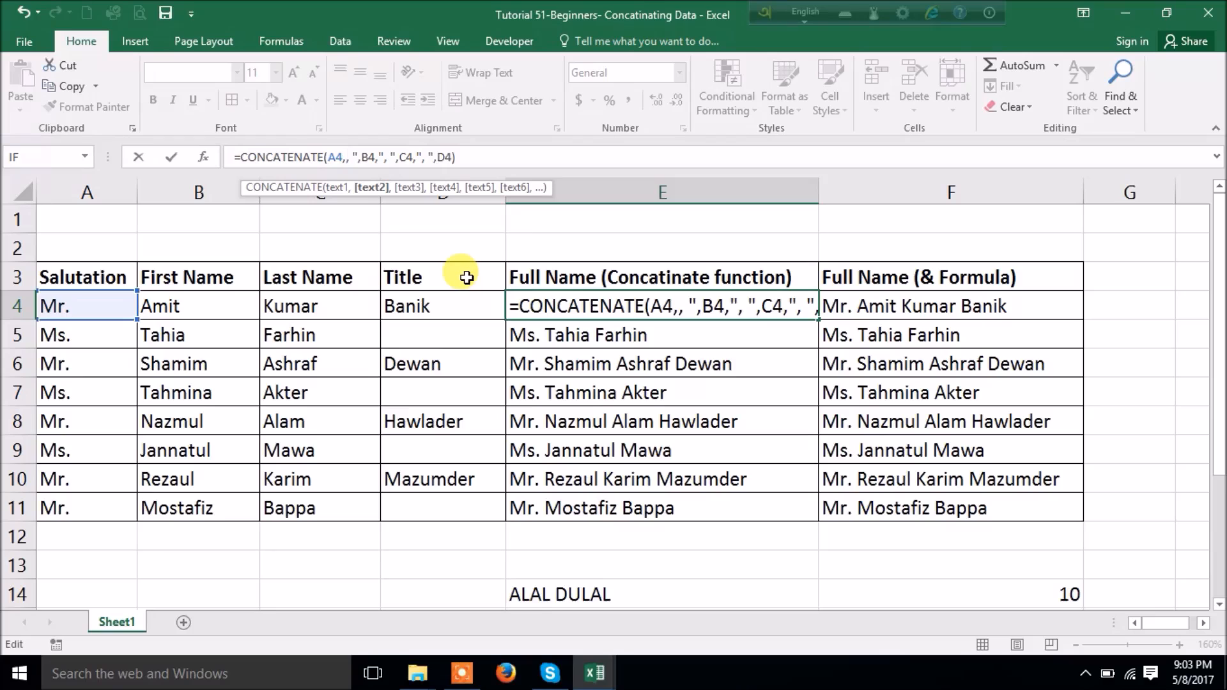
type("\"-")
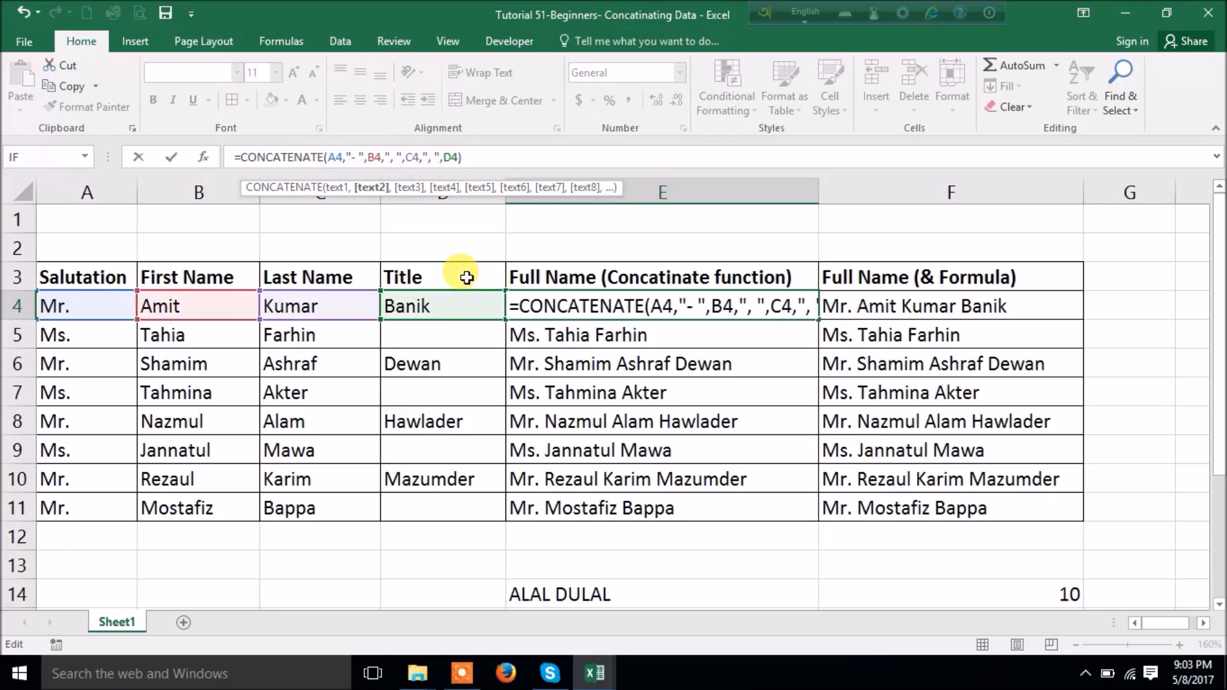
key("Delete")
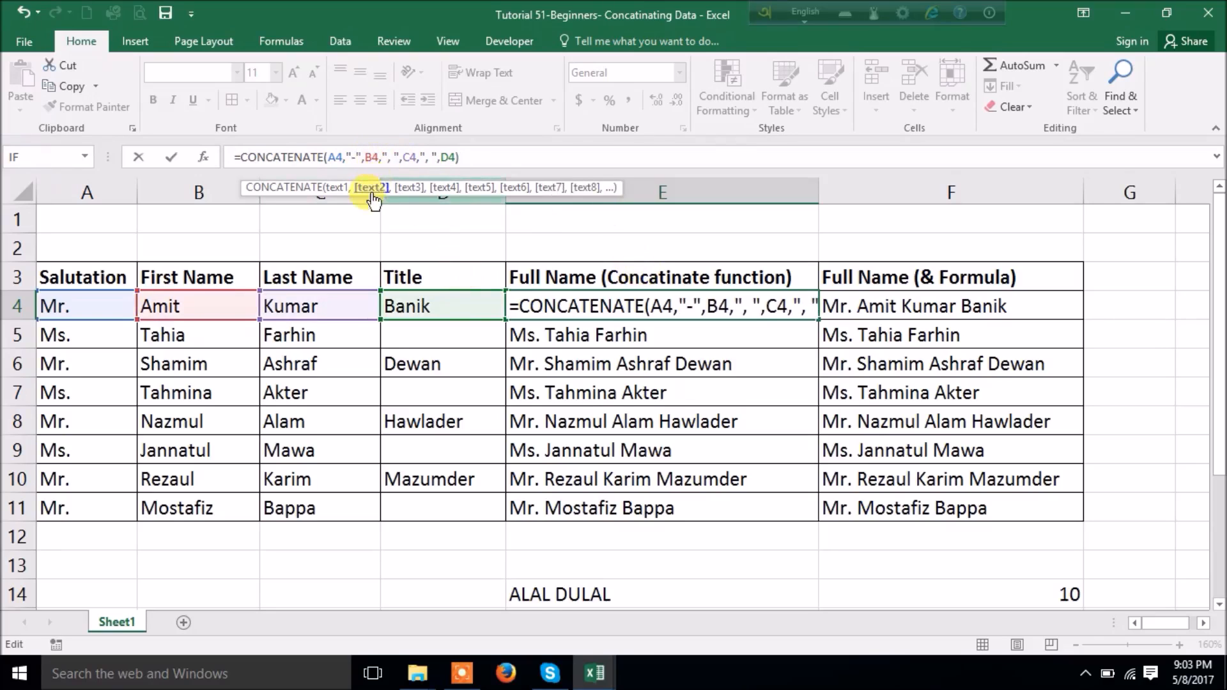
Replace the separators before C4 and D4 with hyphens so E4 reads =CONCATENATE(A4,"-",B4,"-",C4,"-",D4).
left_click(392, 157)
key("BackSpace")
type("0-")
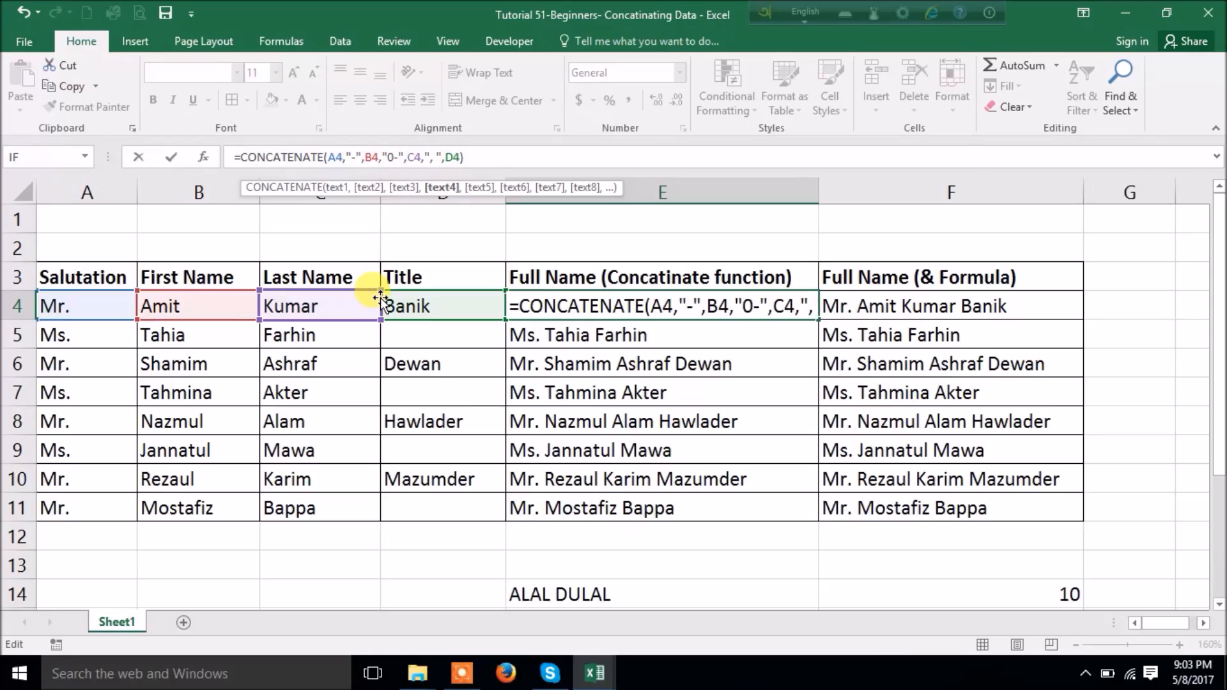
left_click(394, 157)
key("BackSpace")
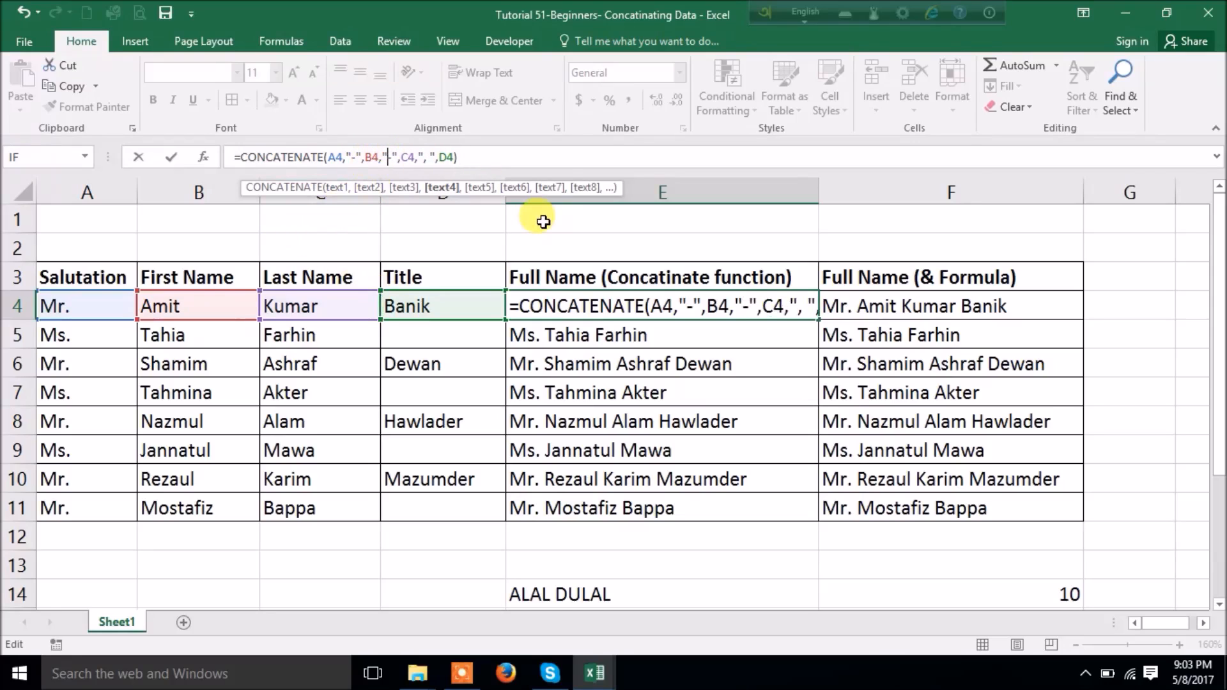
left_click(429, 157)
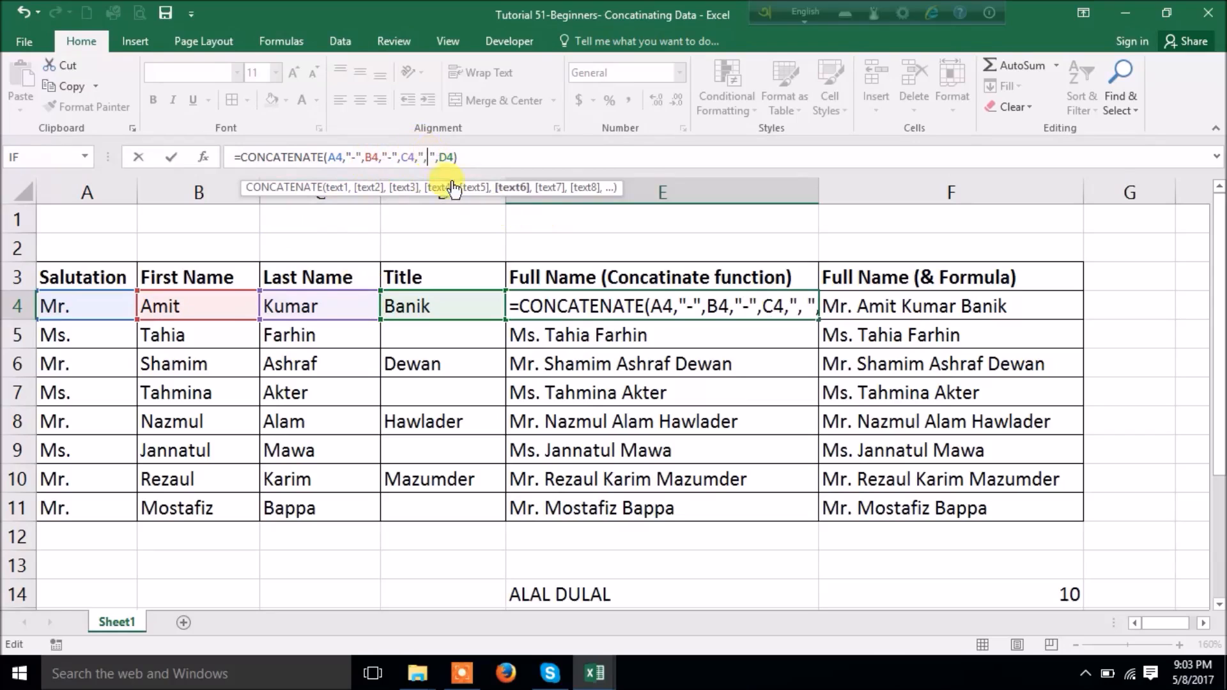
key("BackSpace")
type("-")
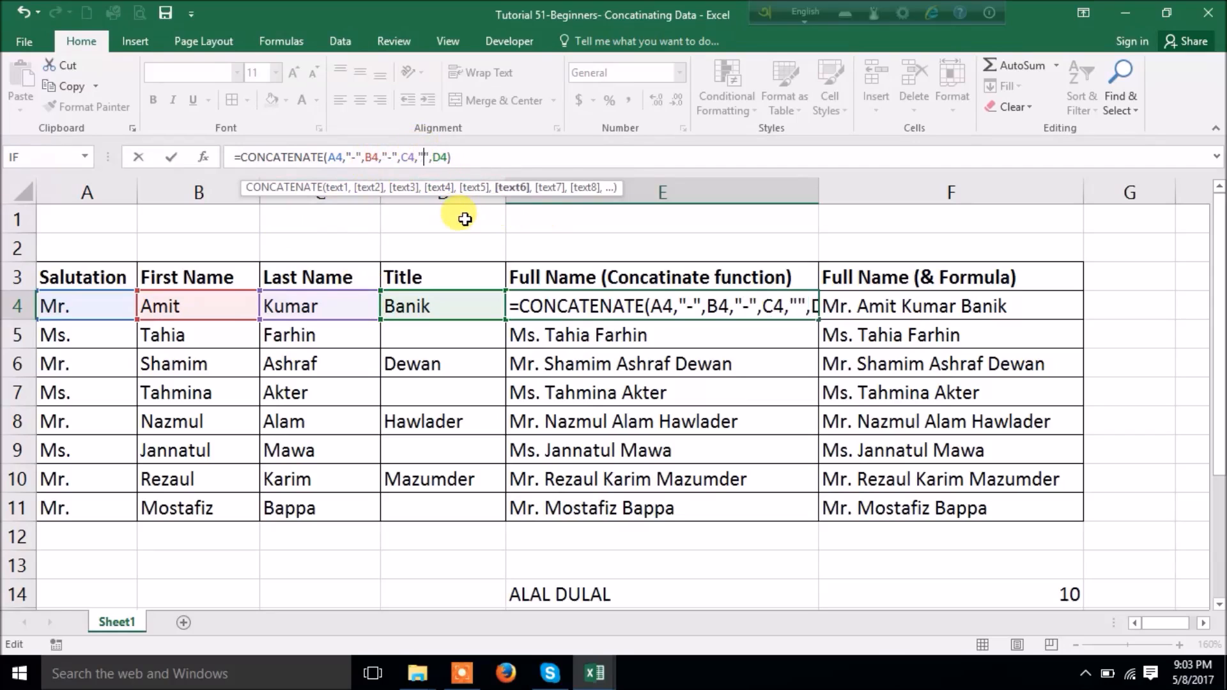
key("Return")
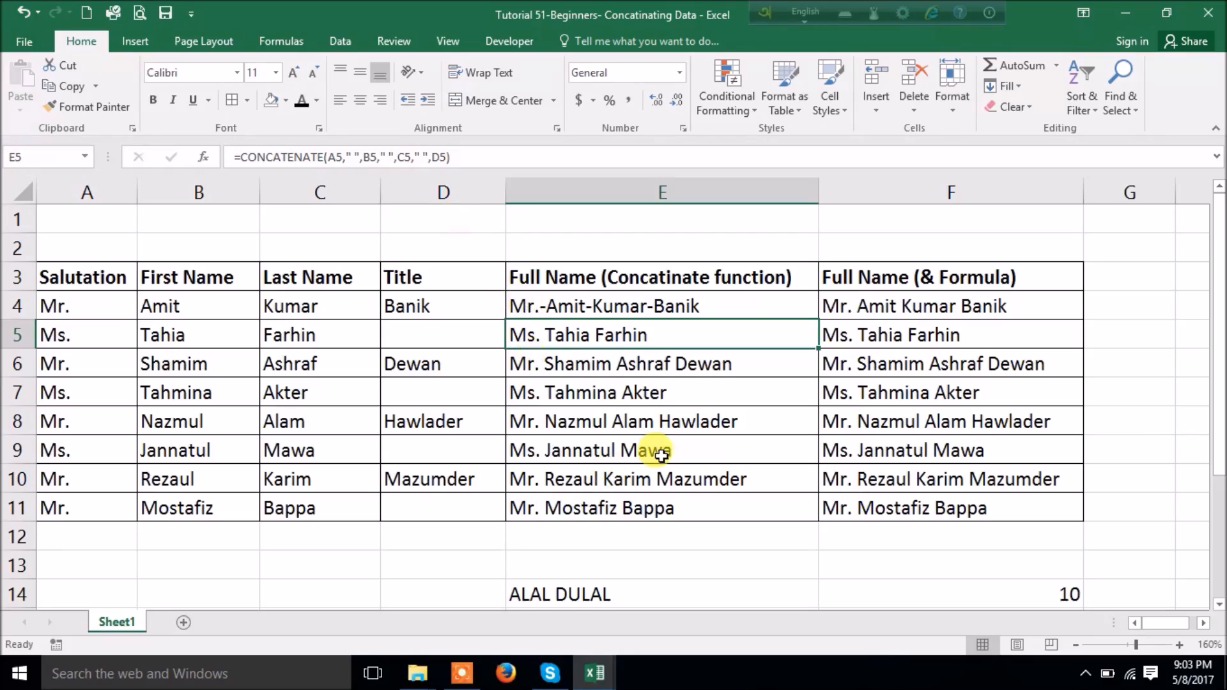
Copy the full name in E11, paste it into E12 as values only, and inspect the pasted cell's content.
left_click(602, 508)
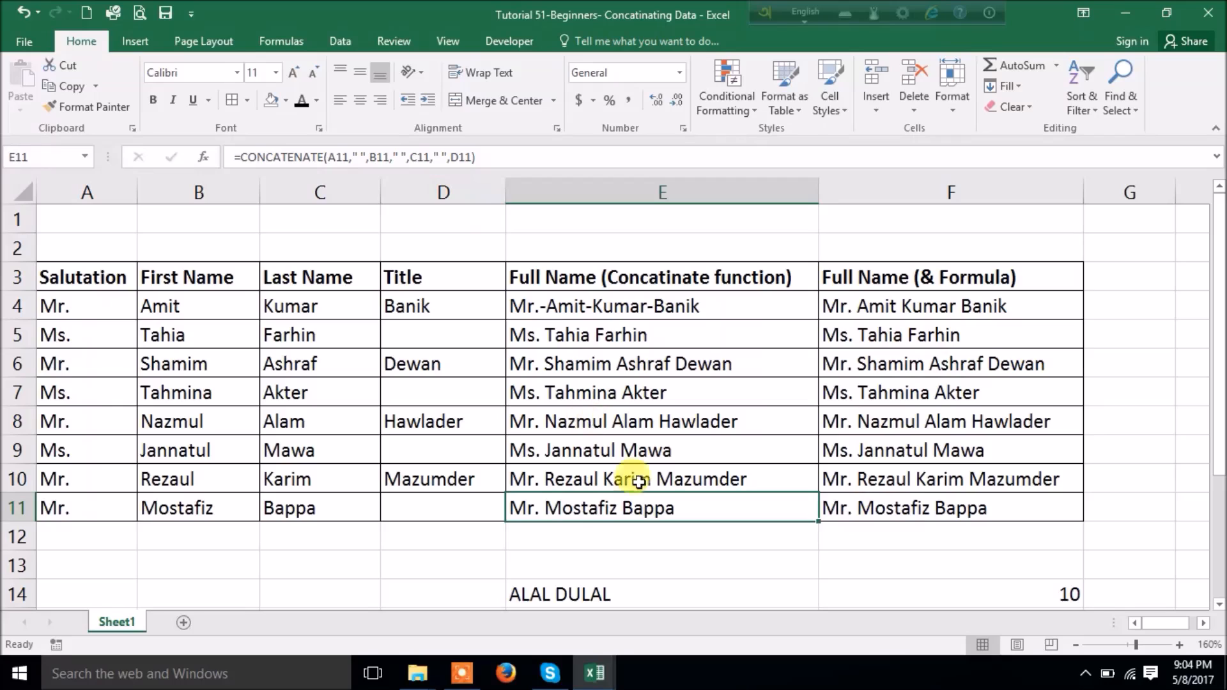
left_click(445, 505)
left_click(700, 508)
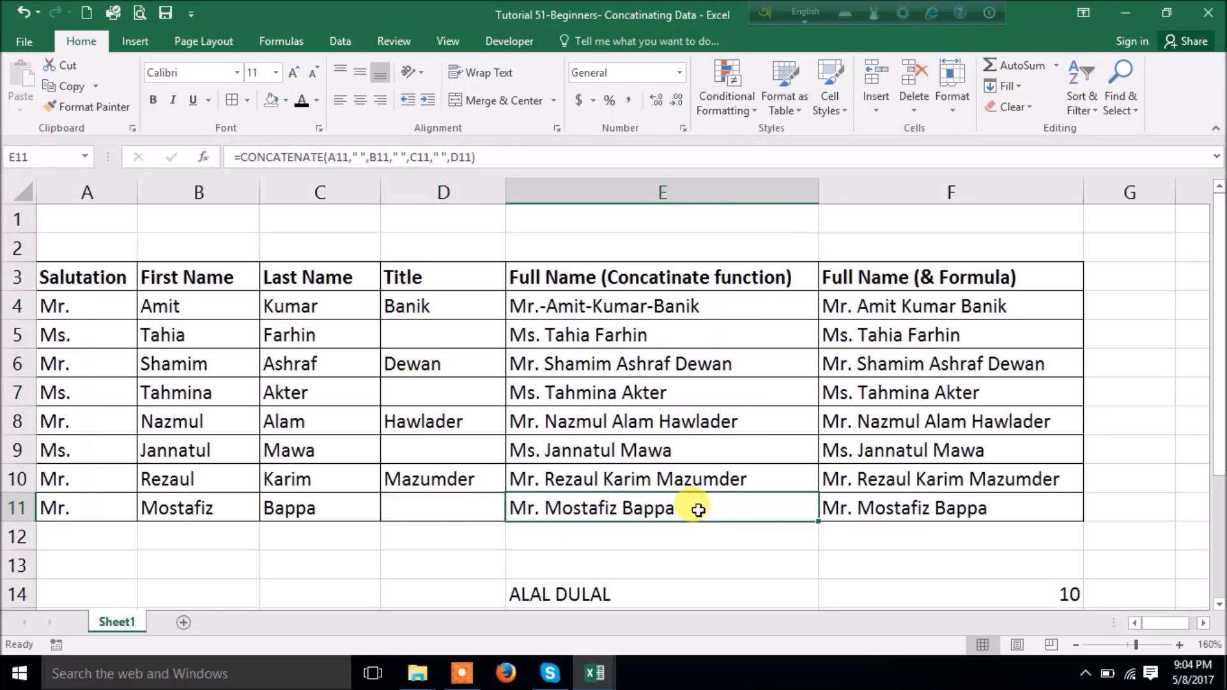
double_click(700, 510)
key("Escape")
key("ctrl+c")
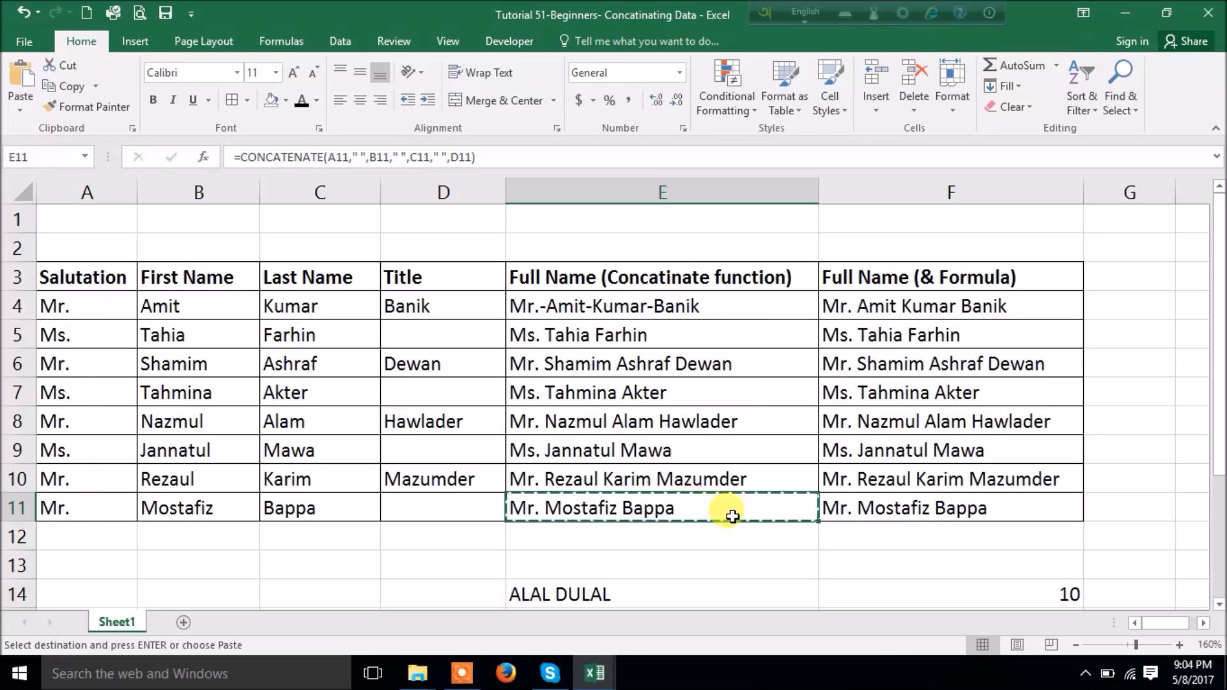
right_click(561, 540)
left_click(627, 234)
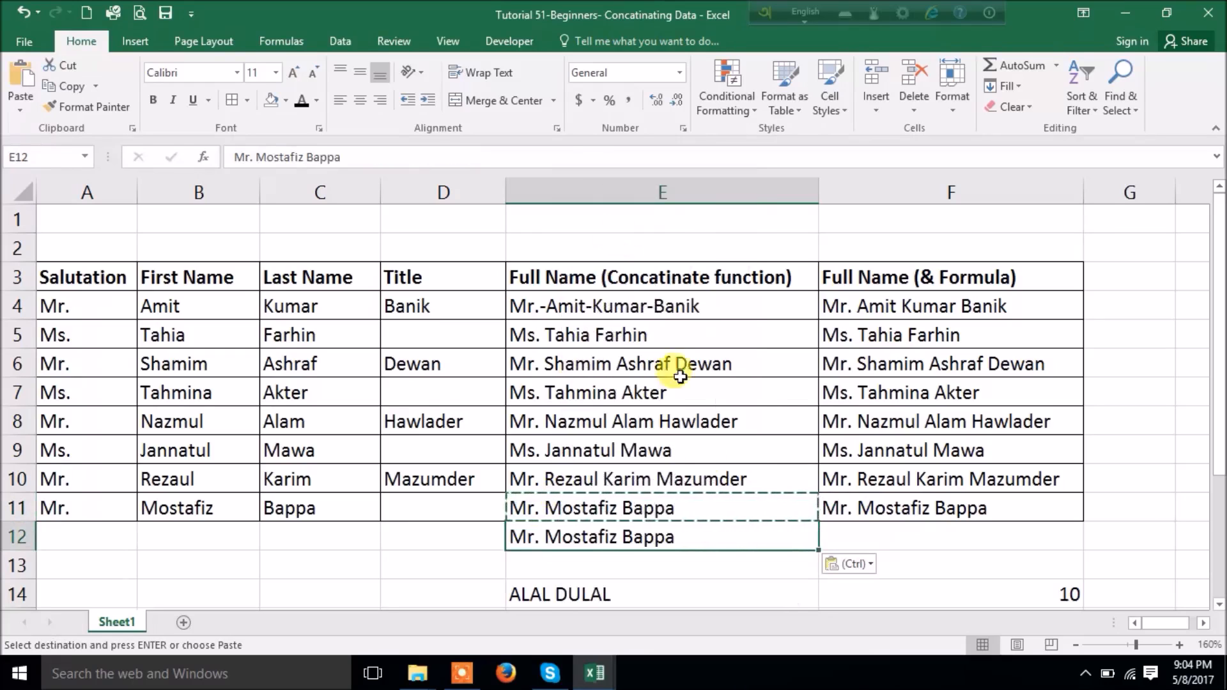
double_click(705, 536)
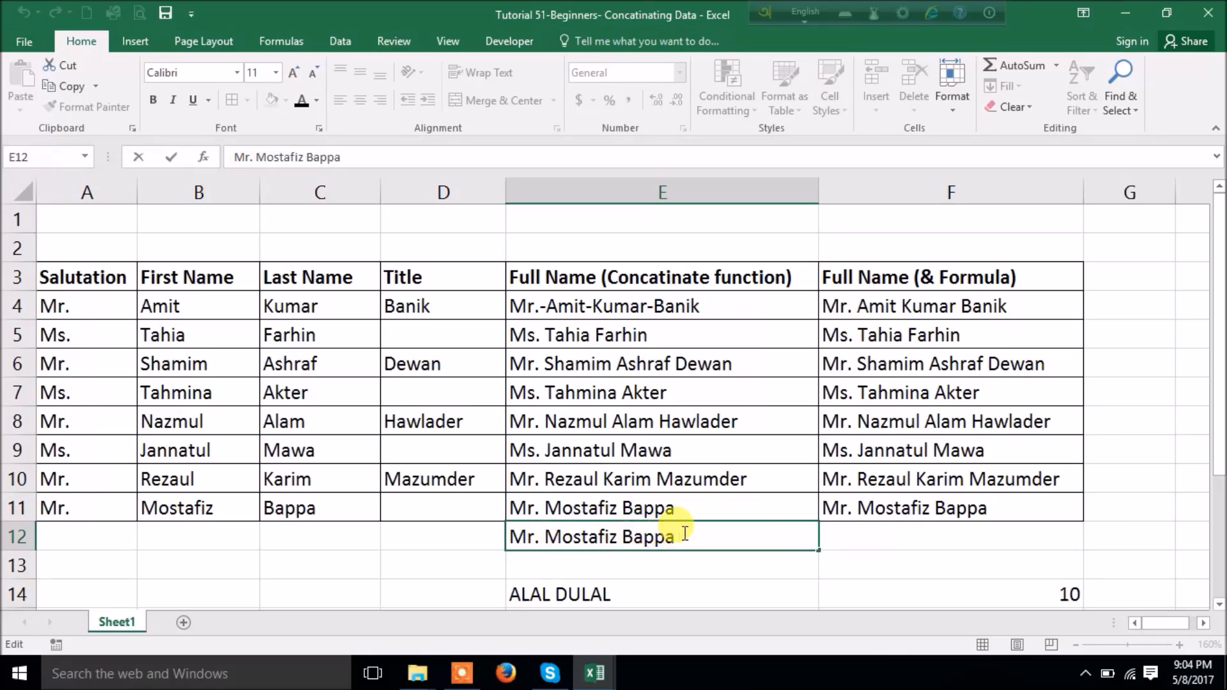
Copy the full name in E10, paste it into E13 as values only, and inspect the pasted cell's content.
left_click(698, 475)
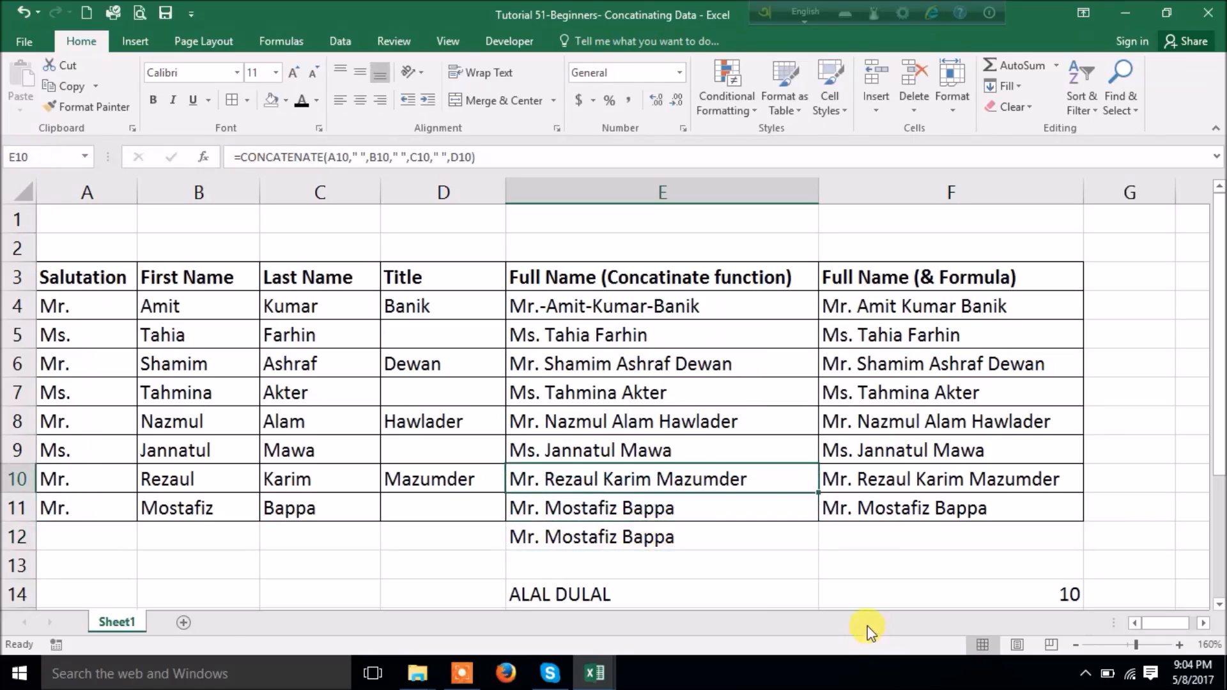
key("ctrl+c")
right_click(548, 560)
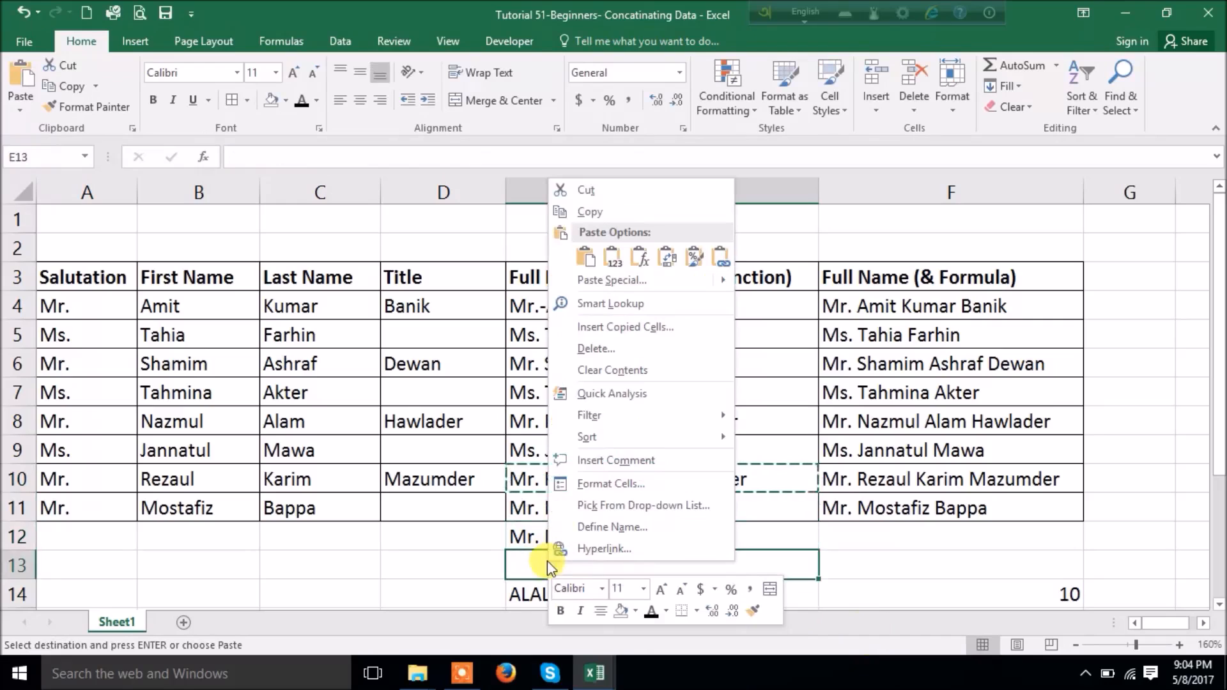
left_click(628, 248)
double_click(753, 564)
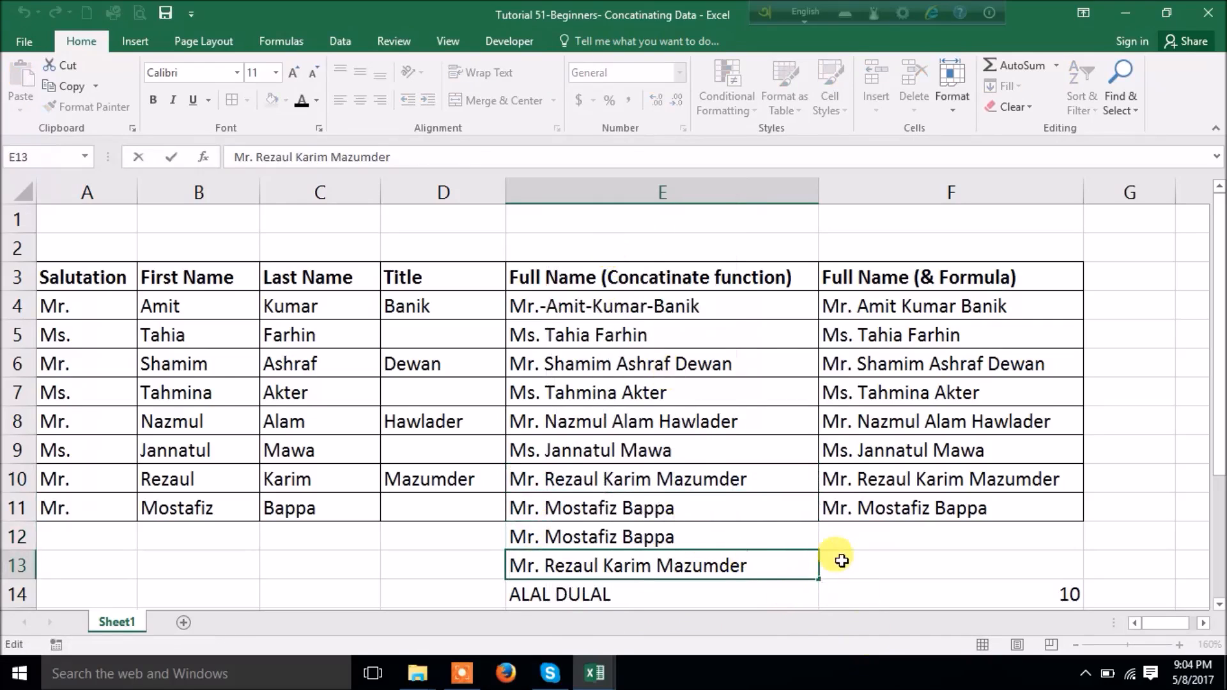
key("Escape")
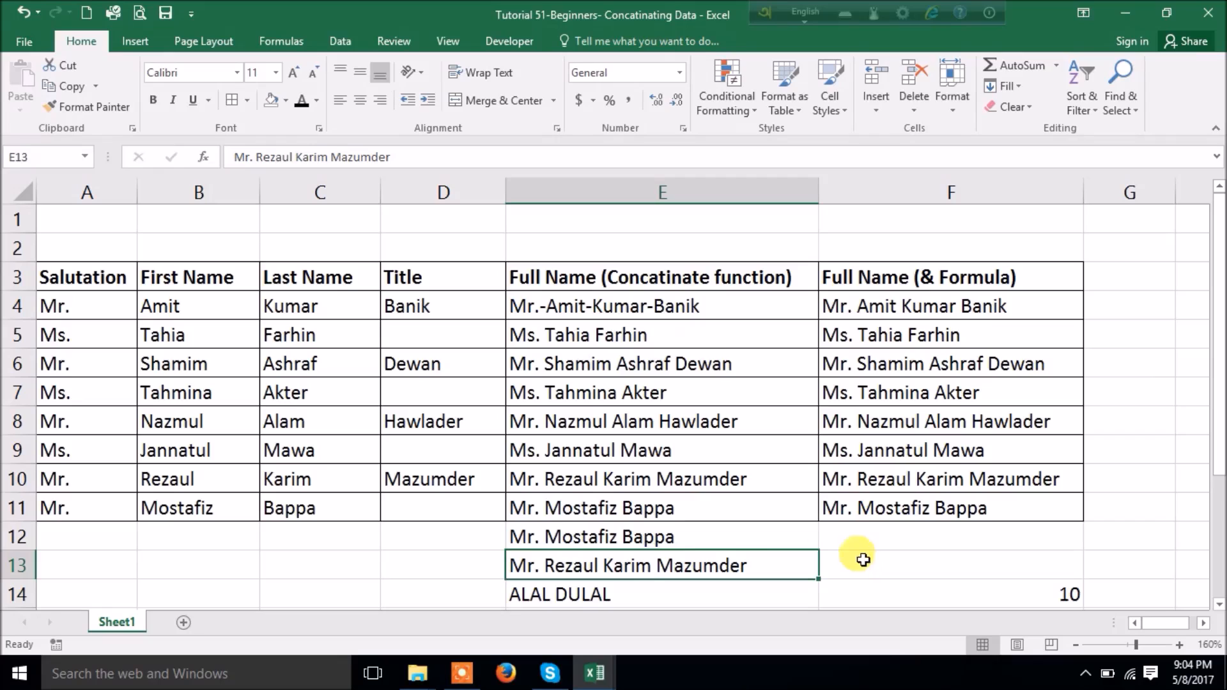
Clear the pasted names from E12:E13 below the table.
left_click(599, 505)
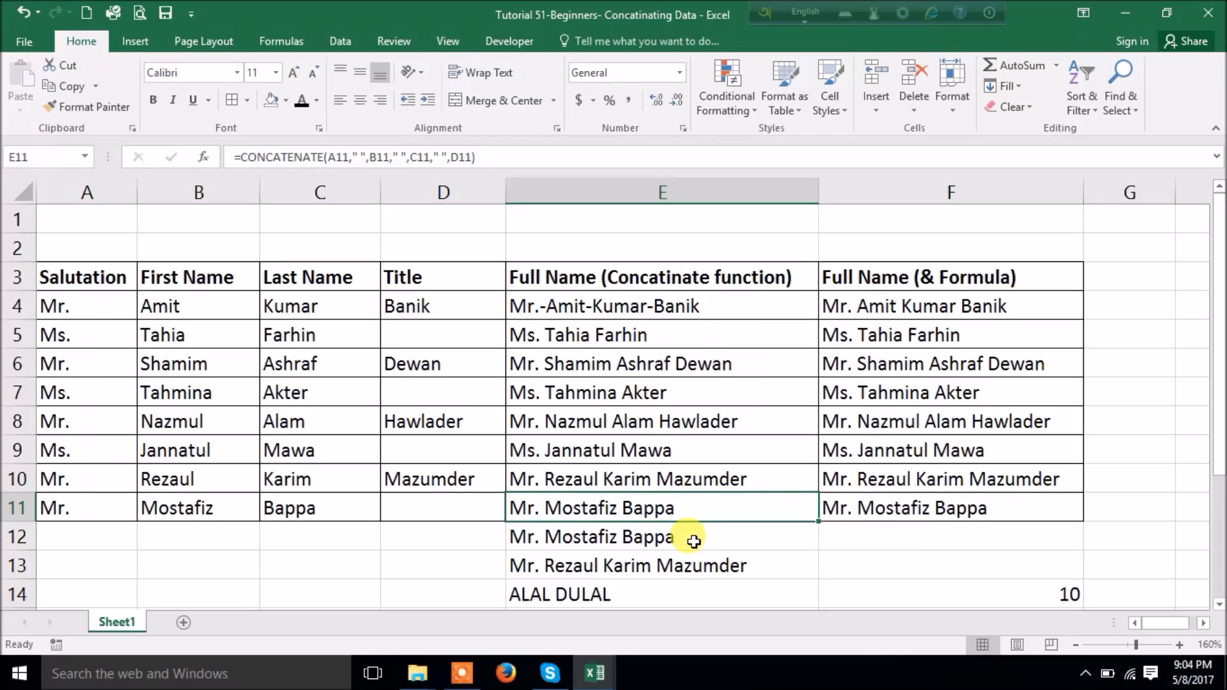
left_click_drag(694, 542, 692, 562)
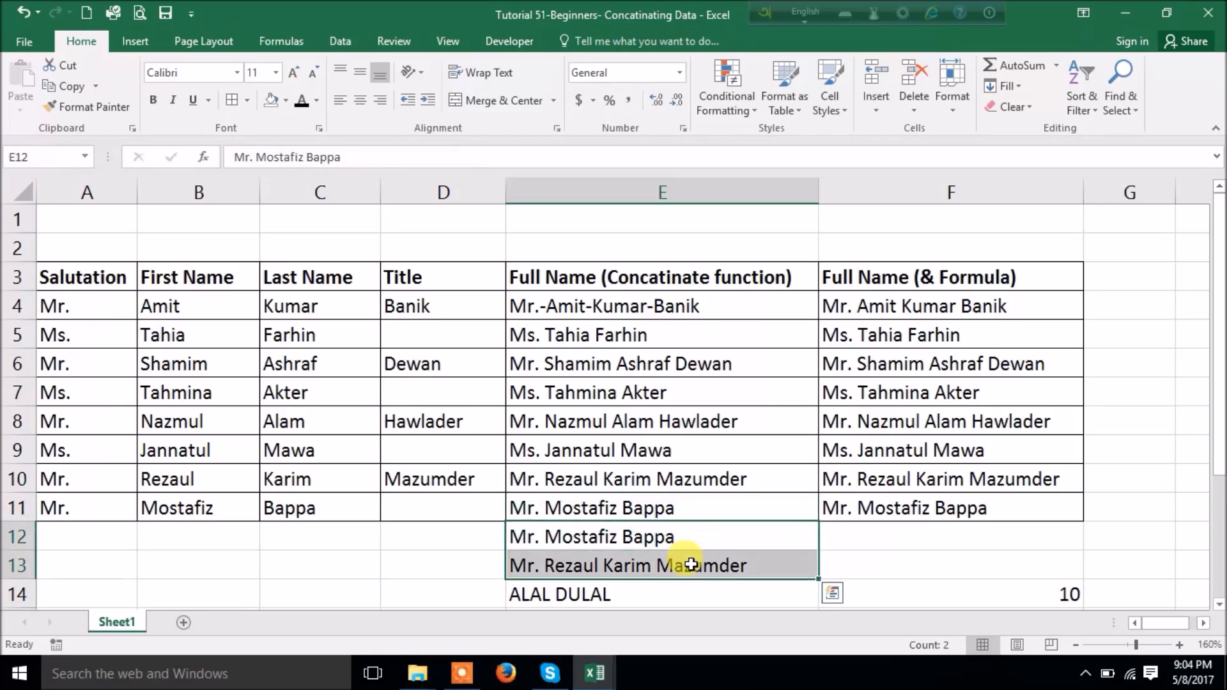
key("Delete")
Add the text R U fool after the quoted space before D11 in the E11 CONCATENATE formula.
left_click(597, 507)
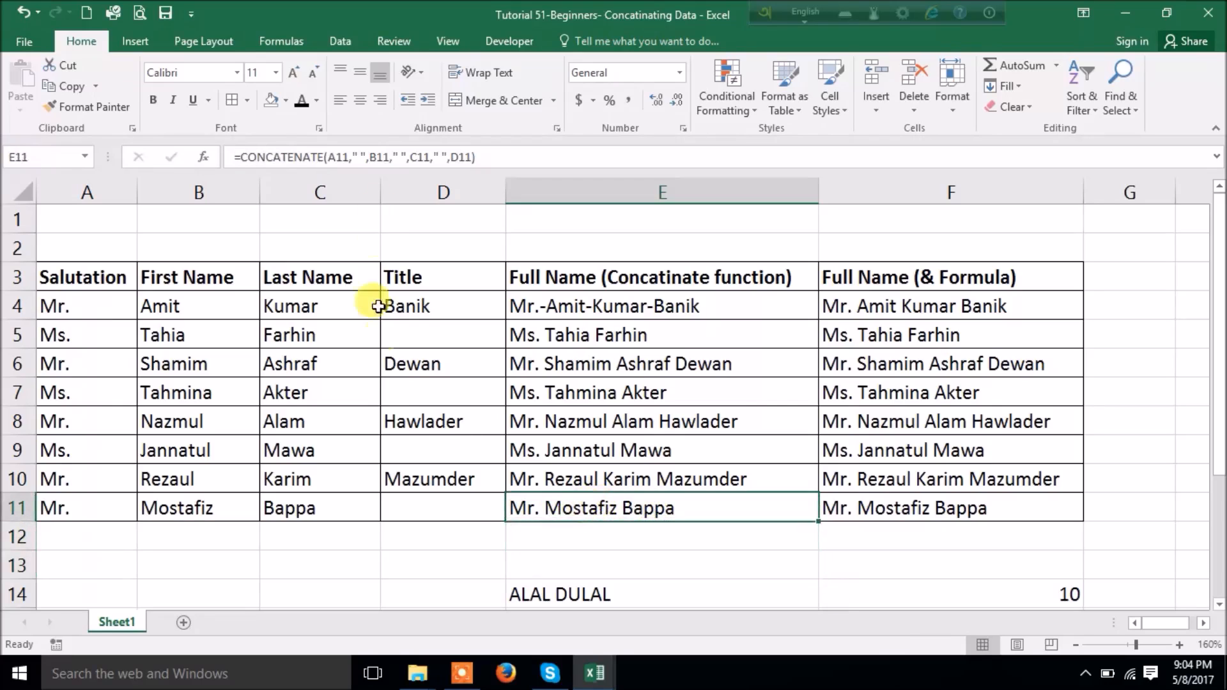
left_click(447, 156)
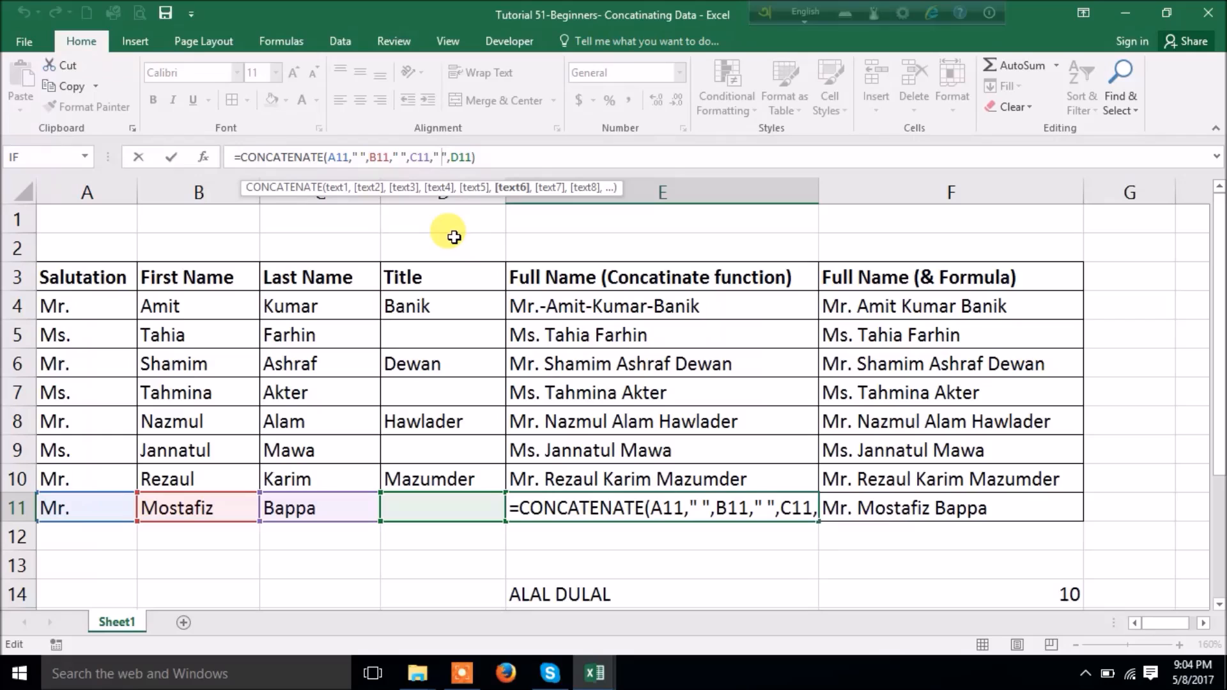
type("R U ")
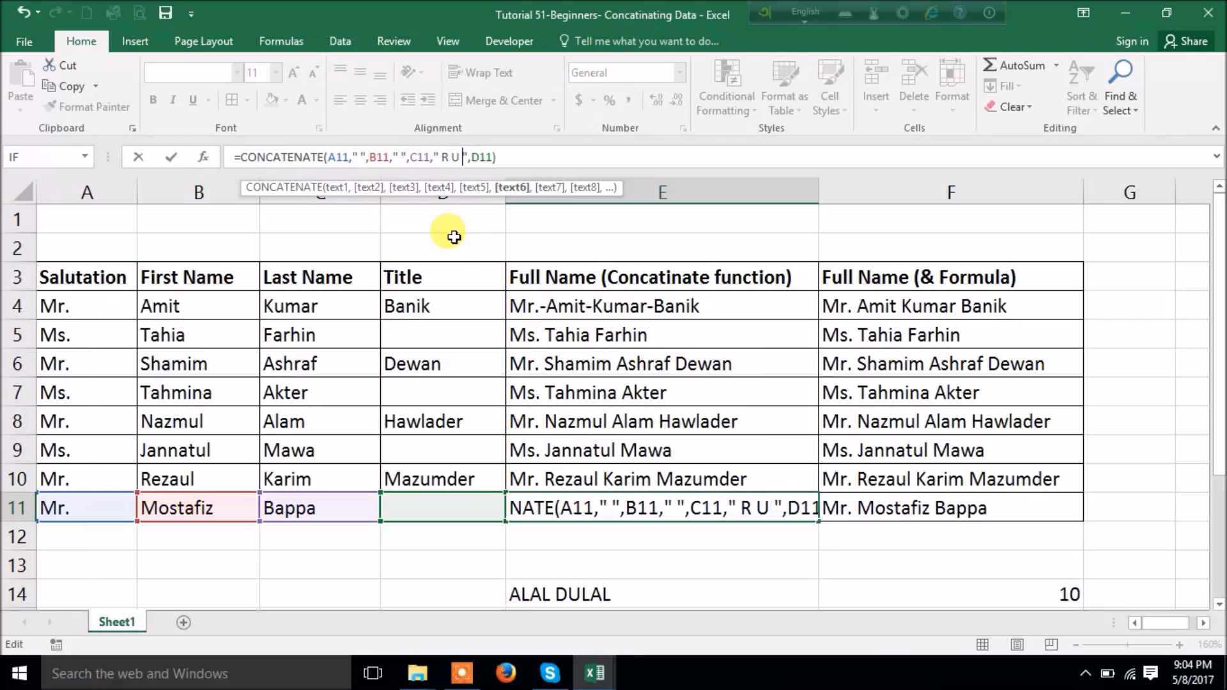
type("fool")
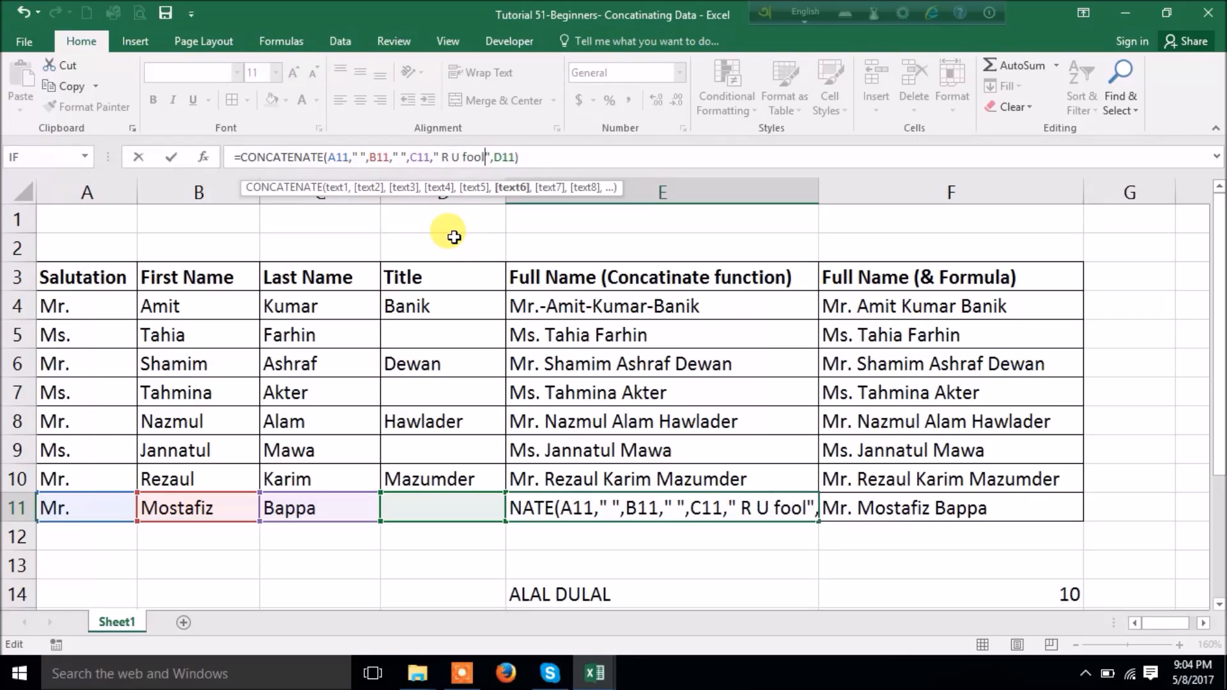
key("Return")
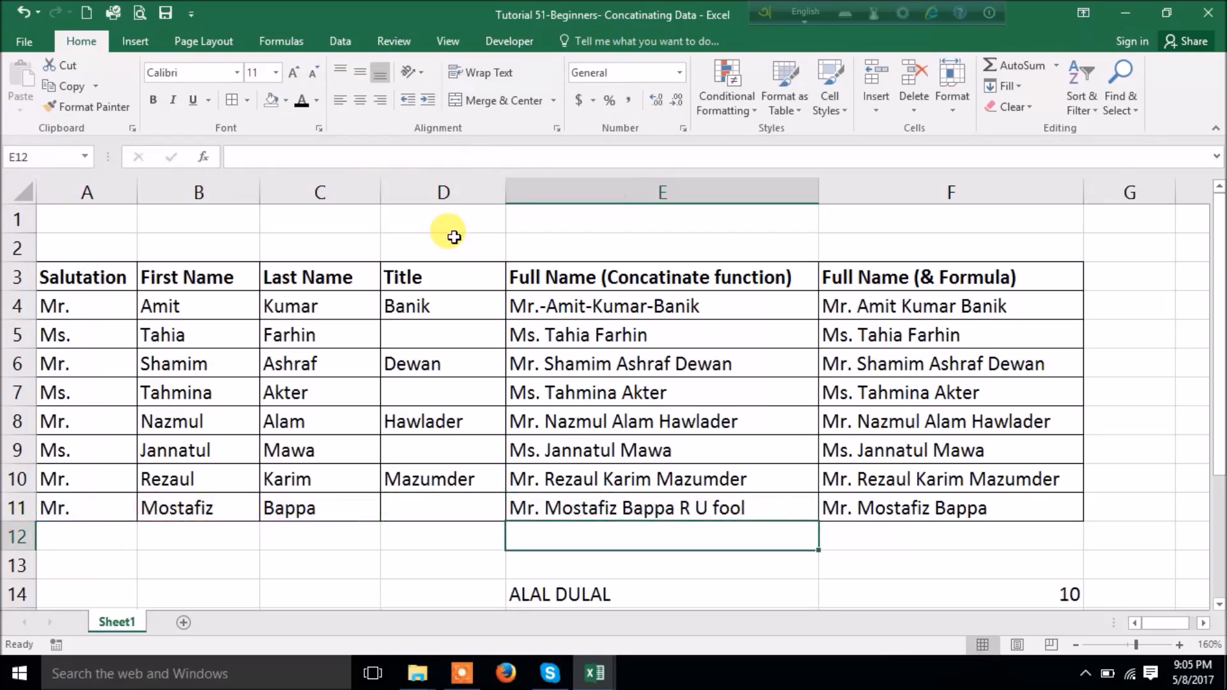
Remove the text R U fool from the E11 formula, restoring the plain quoted space before D11.
left_click(585, 506)
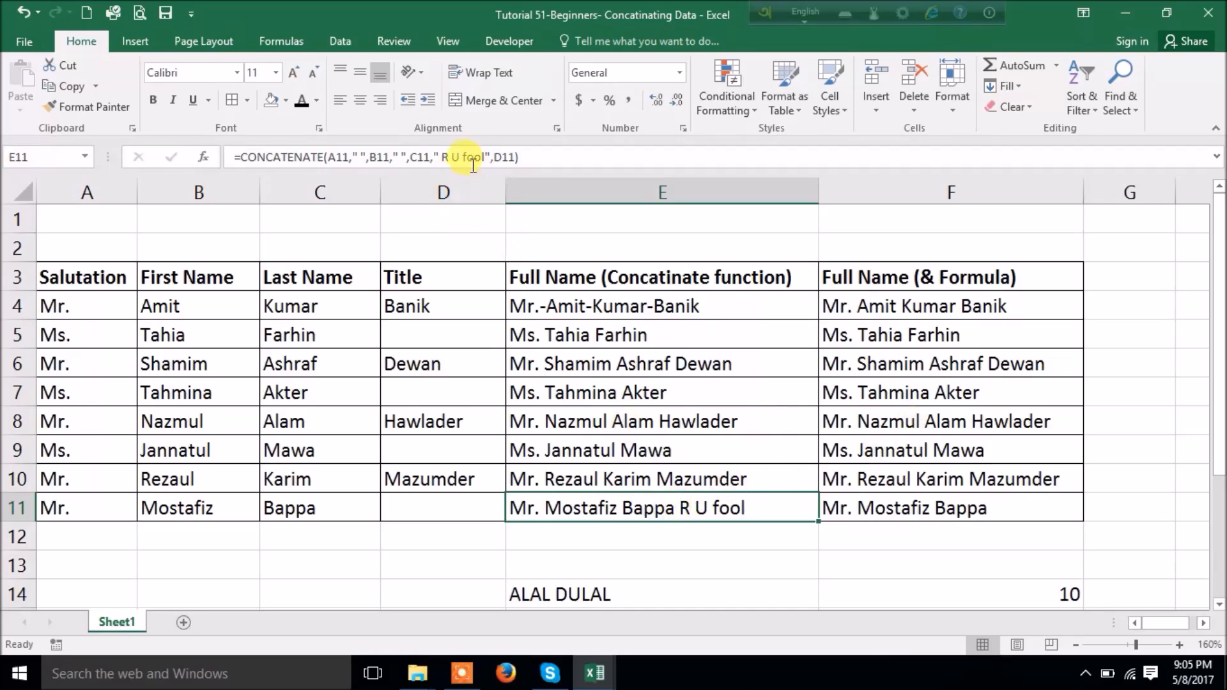
left_click(442, 157)
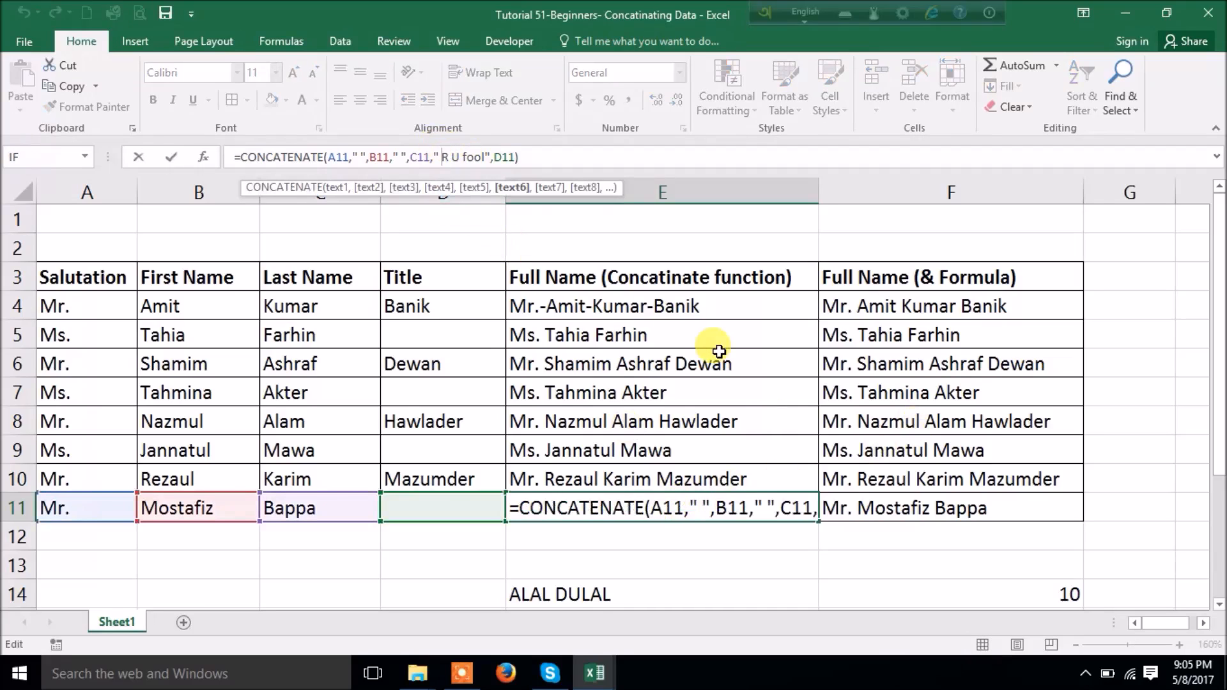
key("Delete")
key("Delete")
key("Delete")
key("Delete")
key("Delete")
key("Delete")
key("Delete")
key("Delete")
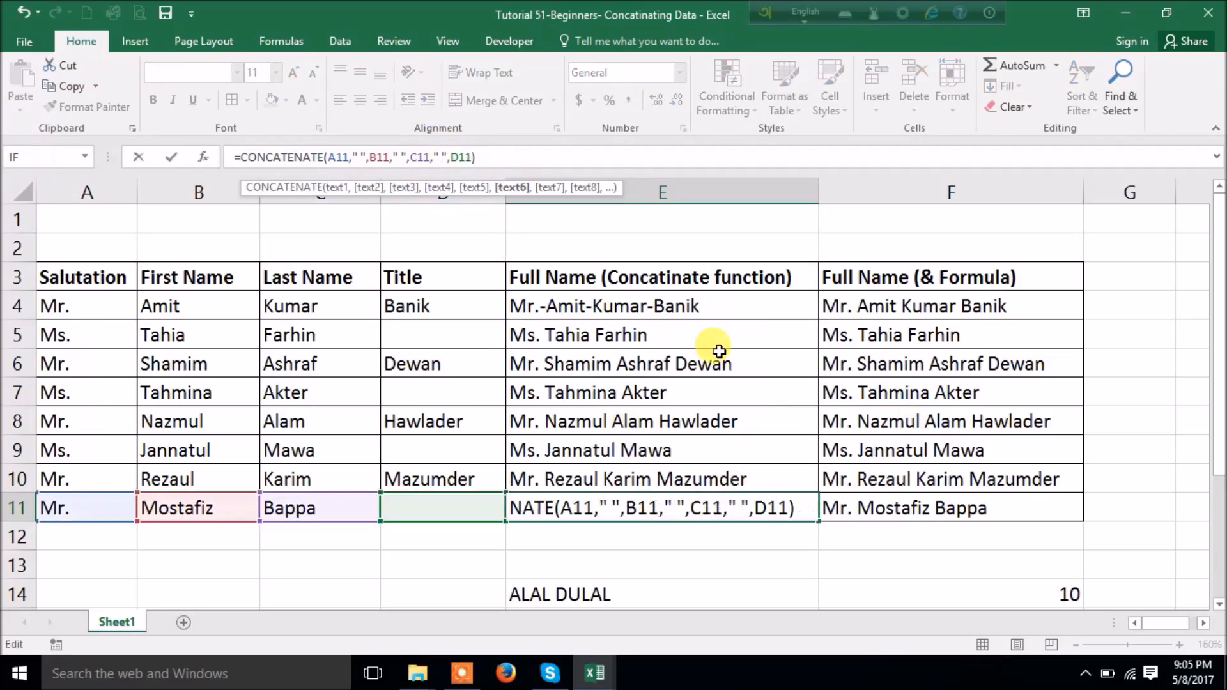
key("Return")
left_click(665, 305)
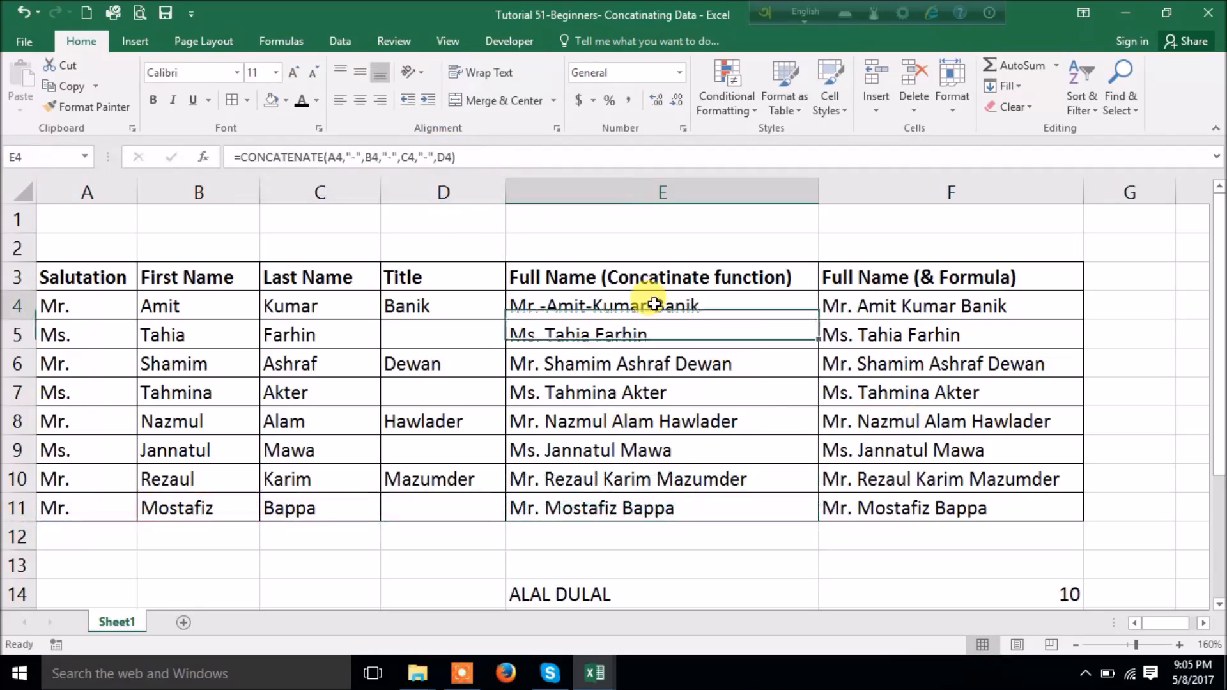
left_click(352, 158)
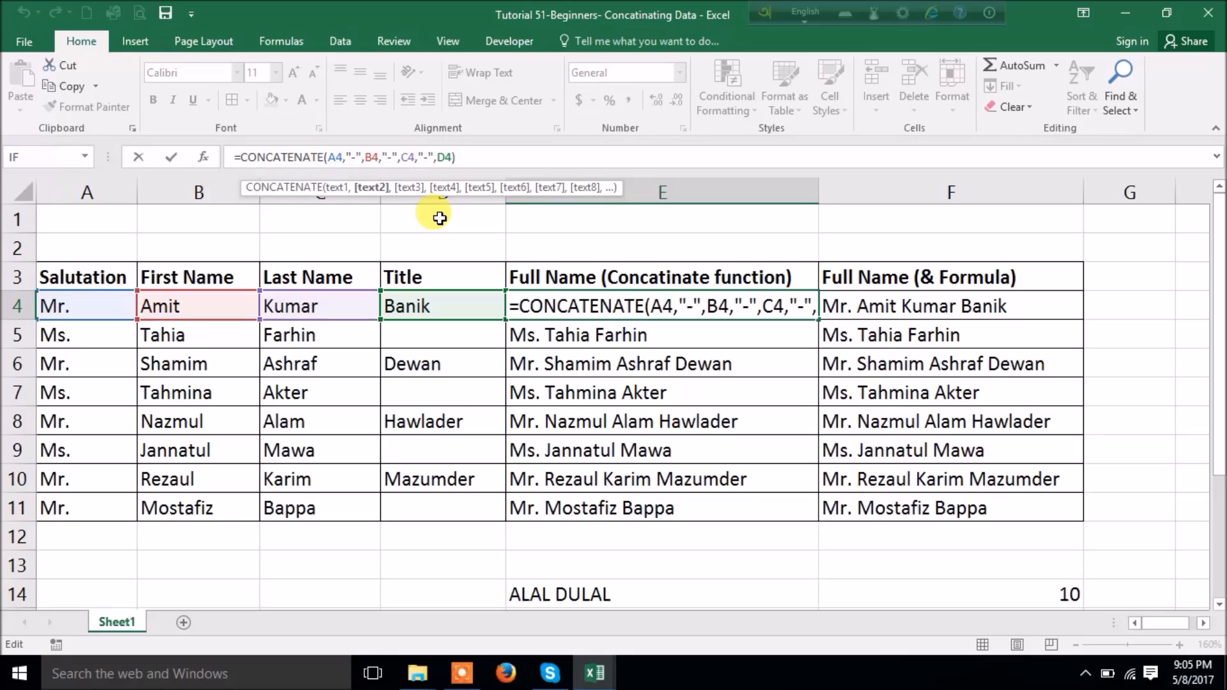
key("Delete")
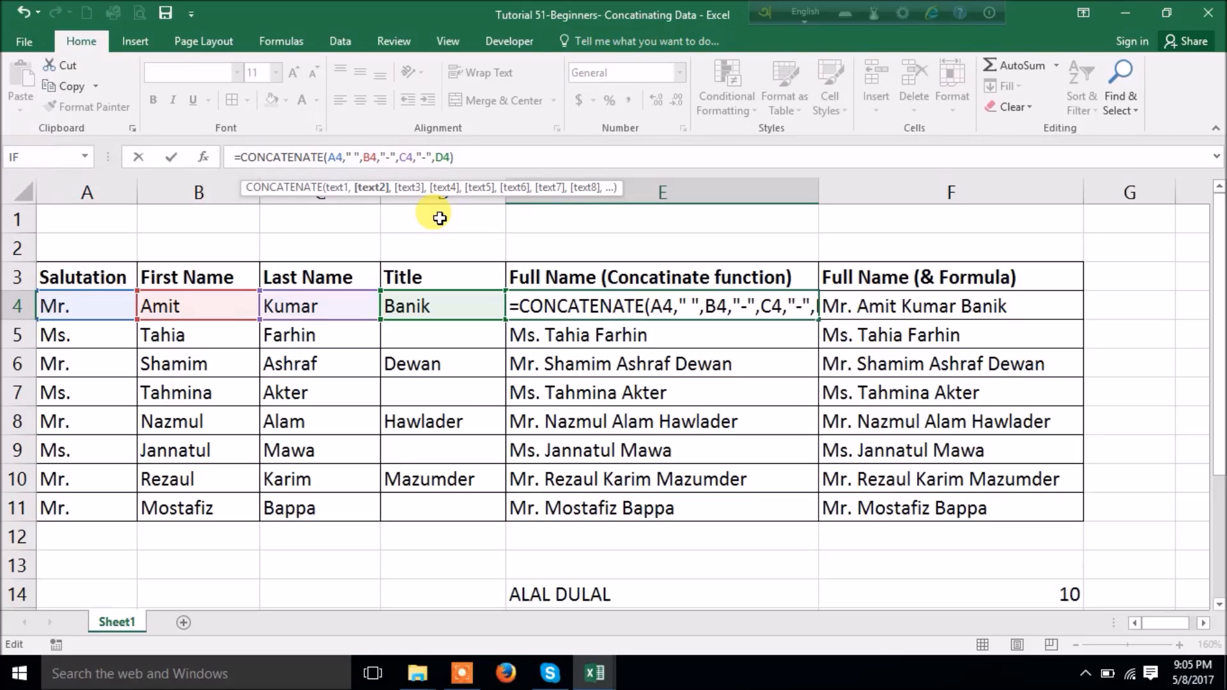
left_click(386, 157)
key("Delete")
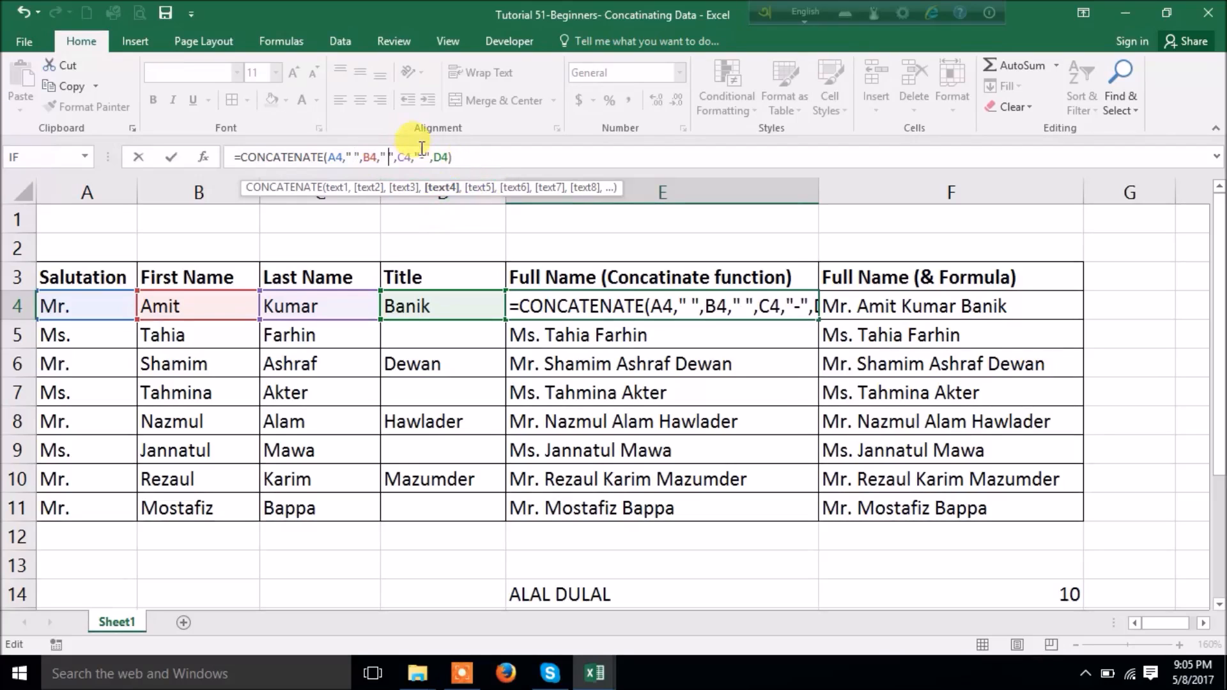
key("Escape")
Copy the space-separated CONCATENATE formula from E5.
key("Down")
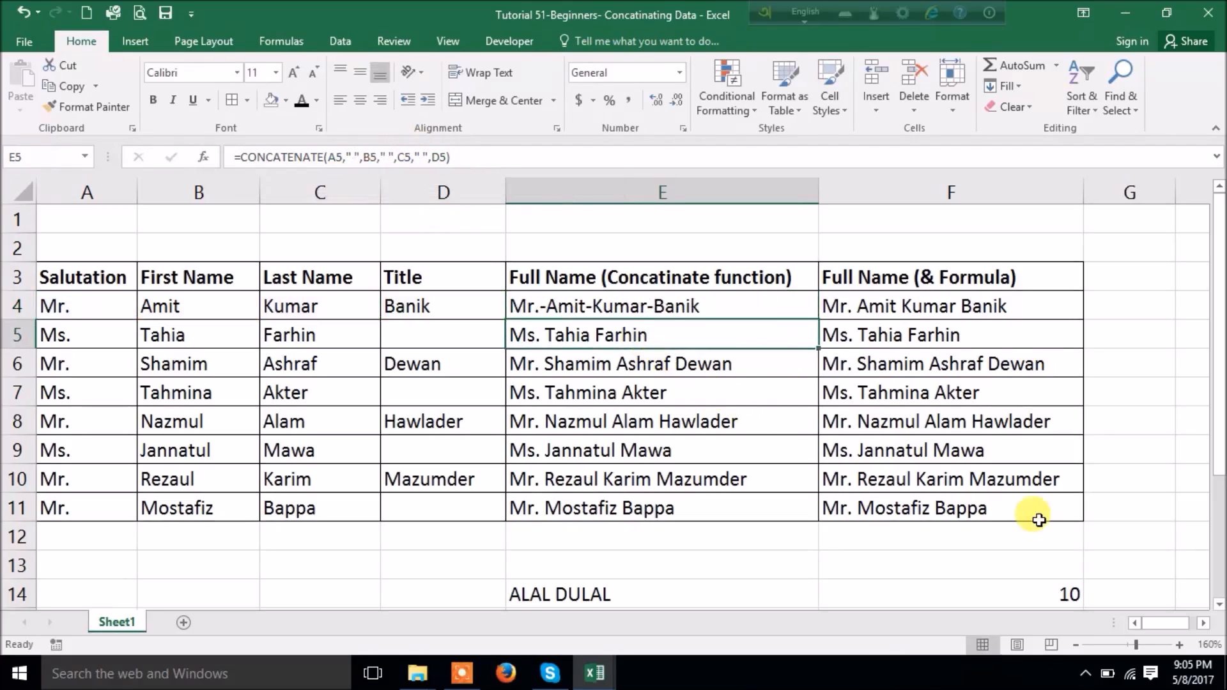
key("ctrl+c")
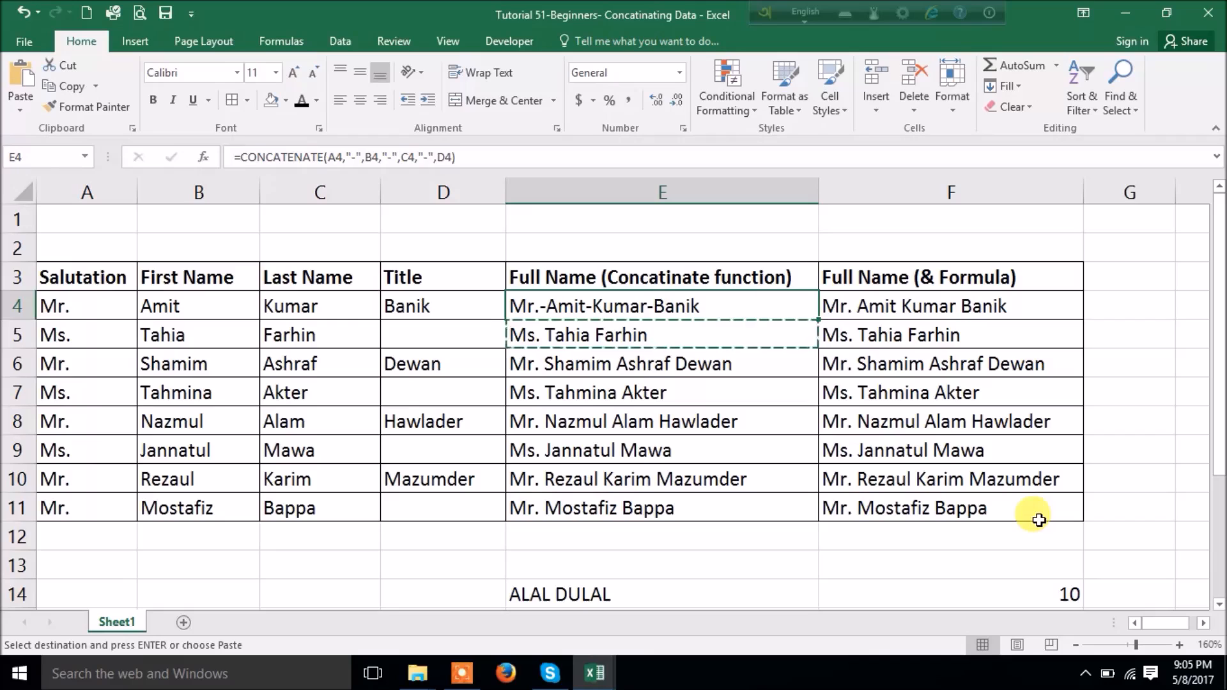
key("Up")
key("Up")
key("Return")
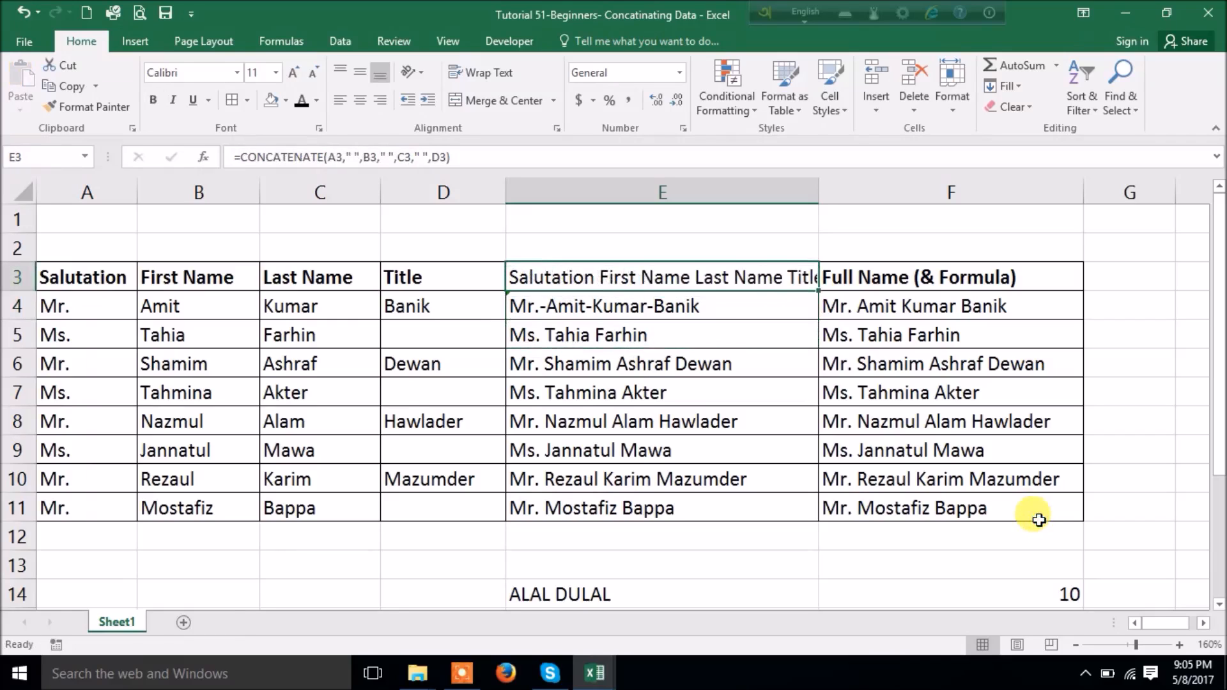
key("ctrl+z")
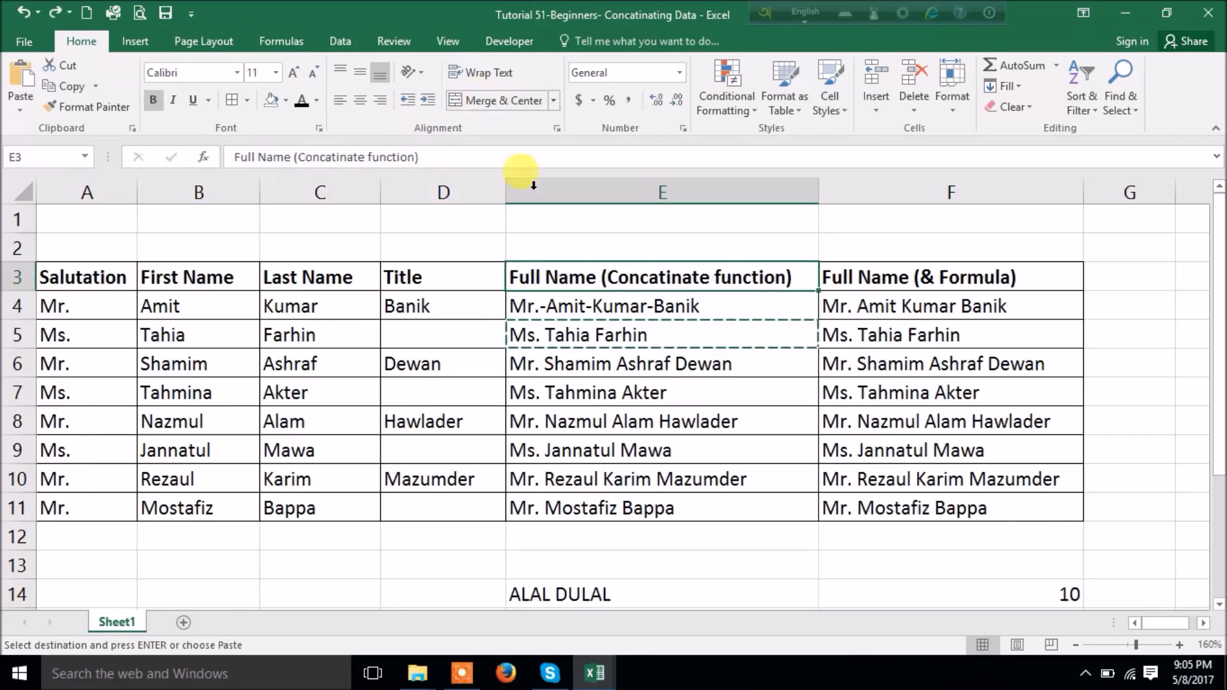
Paste the copied formula into E4, replacing its hyphen separators with quoted spaces.
left_click(586, 296)
key("Return")
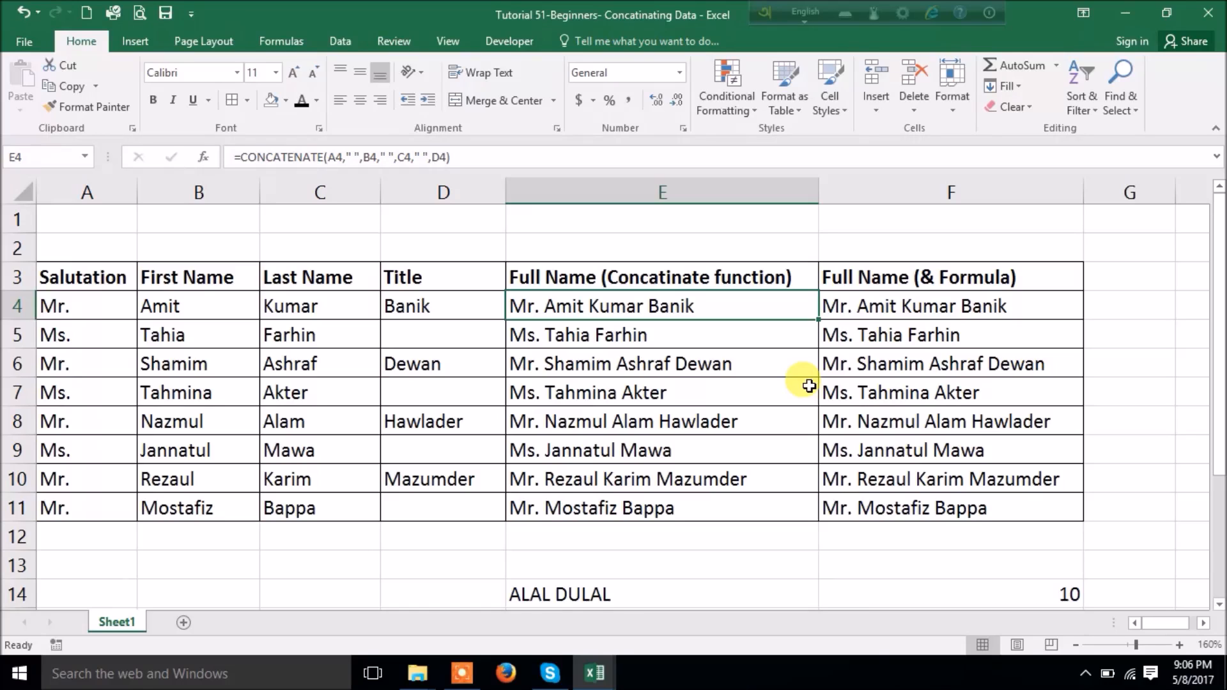
left_click(461, 673)
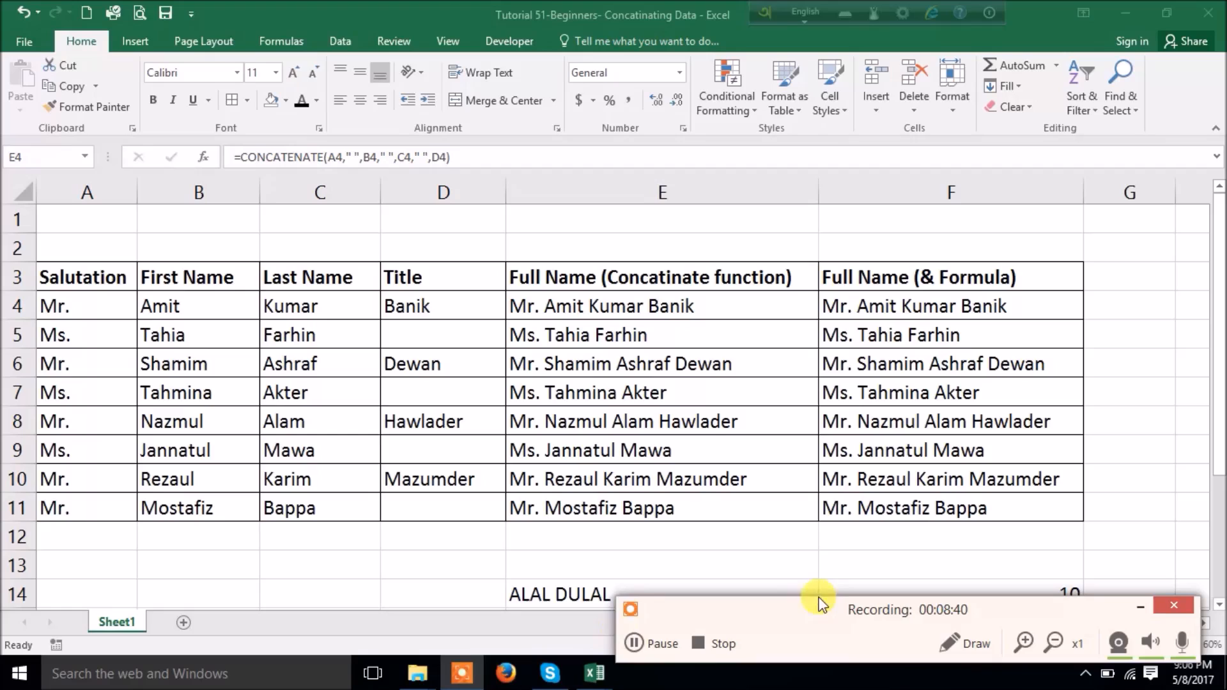